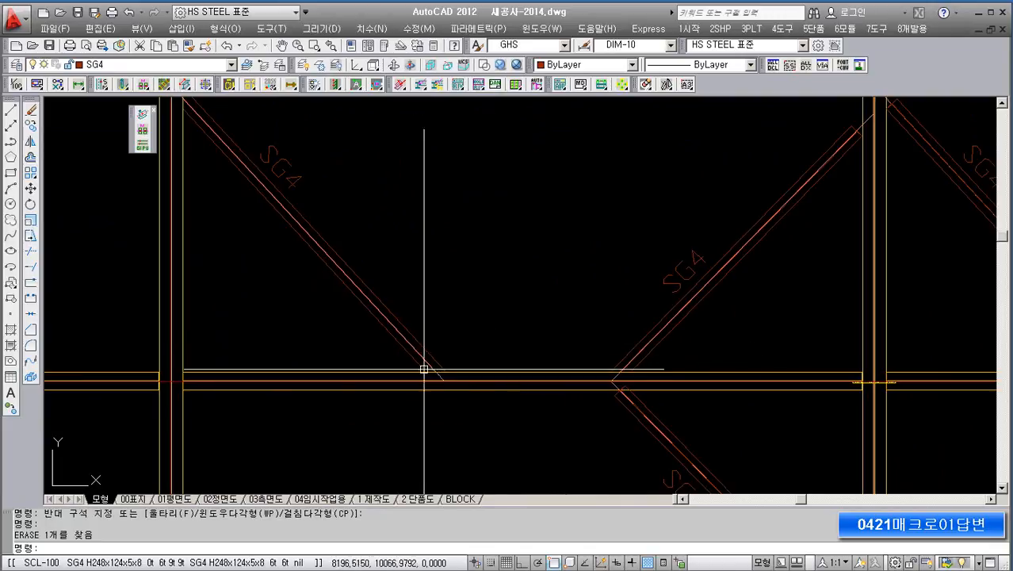
Step: Use Macro01 to place a gusset plate joining the upper end of the SG4 diagonal brace to the vertical girder
{"action": "scroll", "coordinate": [421, 365], "scroll_direction": "down", "scroll_amount": 2}
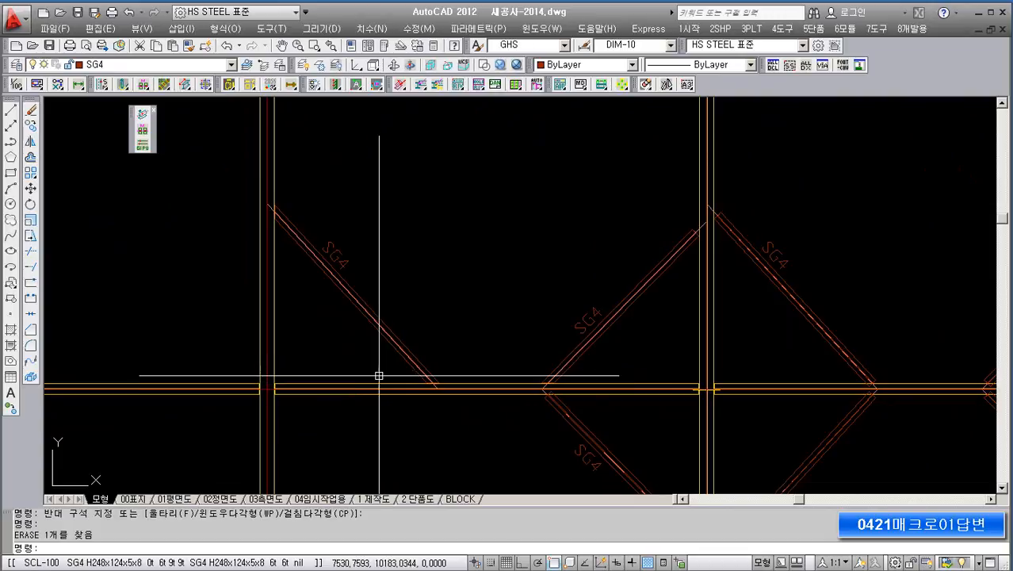
{"action": "middle_click_drag", "start_coordinate": [400, 376], "coordinate": [532, 419]}
{"action": "middle_click_drag", "start_coordinate": [455, 313], "coordinate": [435, 398]}
{"action": "mouse_move", "coordinate": [423, 350]}
{"action": "middle_mouse_down"}
{"action": "mouse_move", "coordinate": [389, 258]}
{"action": "mouse_move", "coordinate": [377, 306]}
{"action": "middle_mouse_up"}
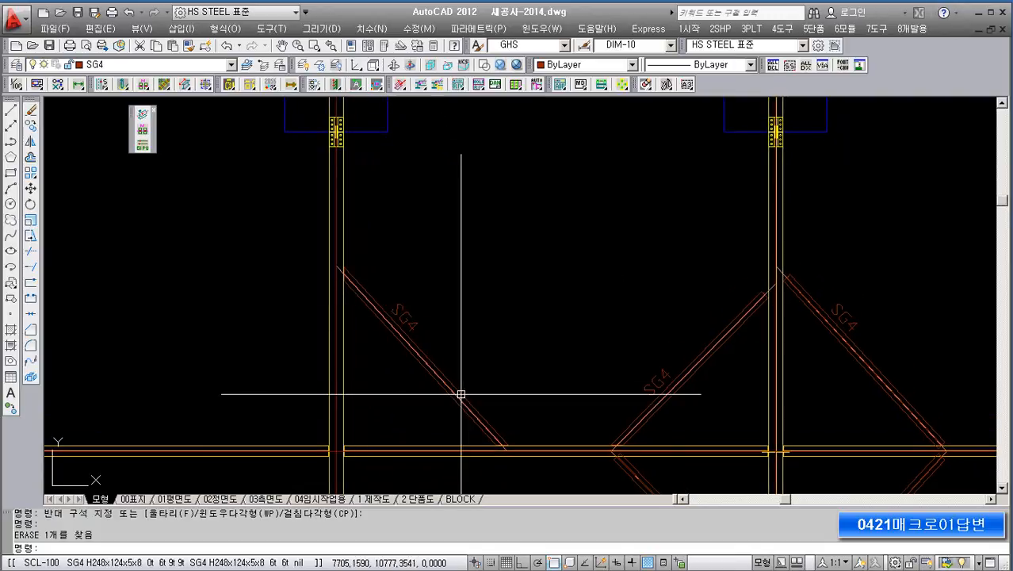
{"action": "scroll", "coordinate": [363, 216], "scroll_direction": "up", "scroll_amount": 2}
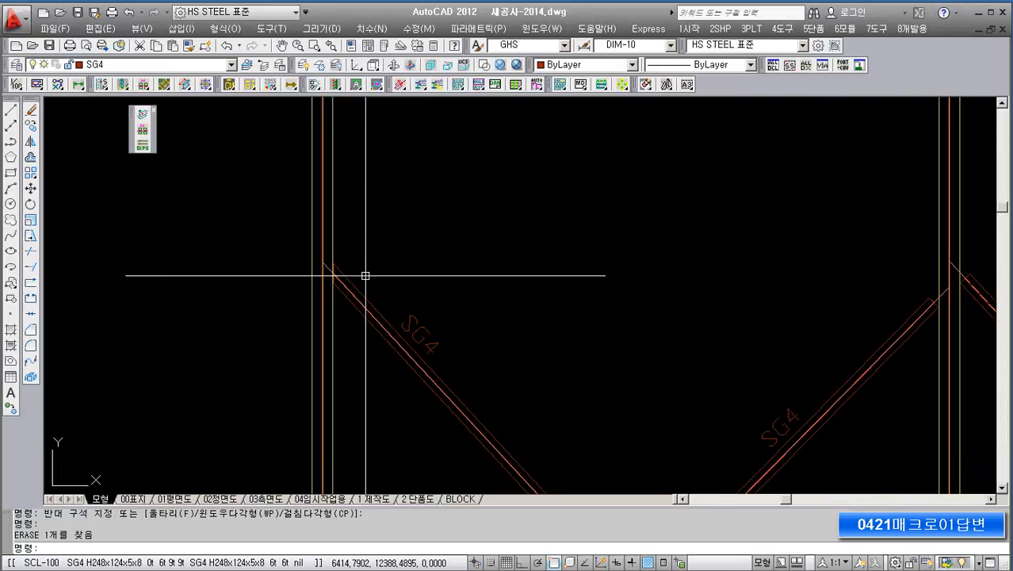
{"action": "middle_click_drag", "start_coordinate": [346, 345], "coordinate": [335, 358]}
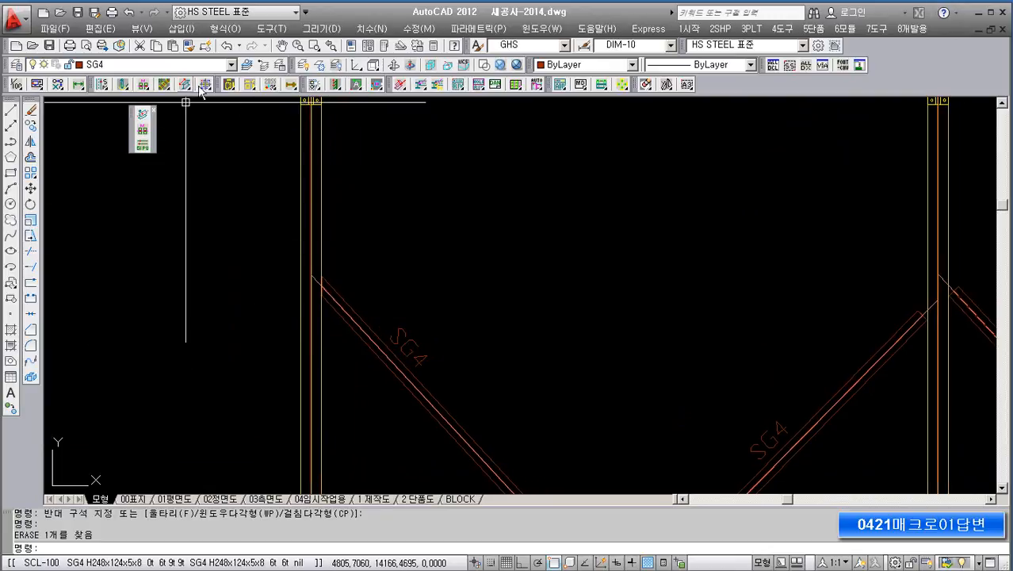
{"action": "left_click", "coordinate": [230, 85]}
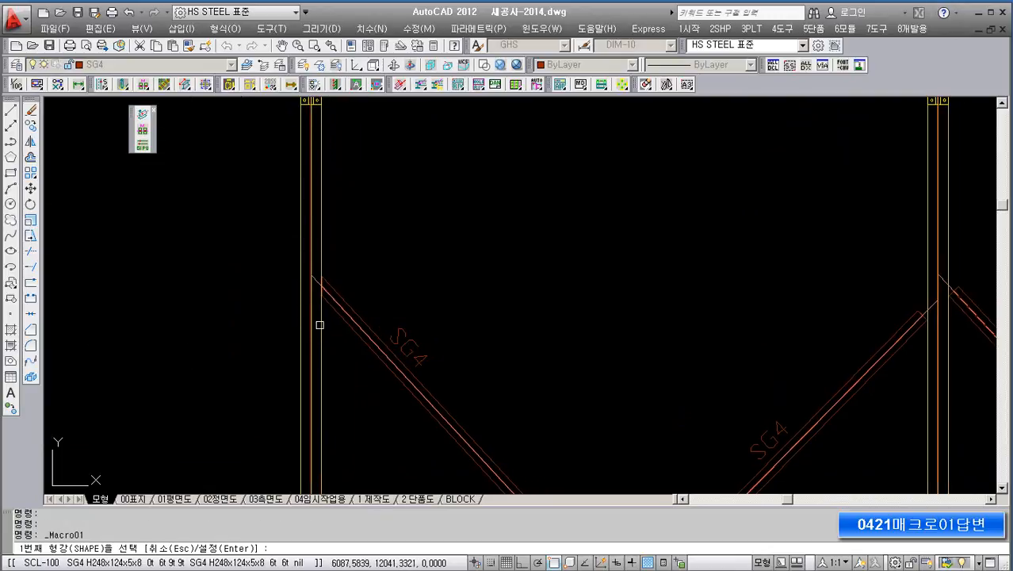
{"action": "scroll", "coordinate": [325, 321], "scroll_direction": "up", "scroll_amount": 4}
{"action": "left_click", "coordinate": [349, 313]}
{"action": "middle_click_drag", "start_coordinate": [350, 316], "coordinate": [325, 284]}
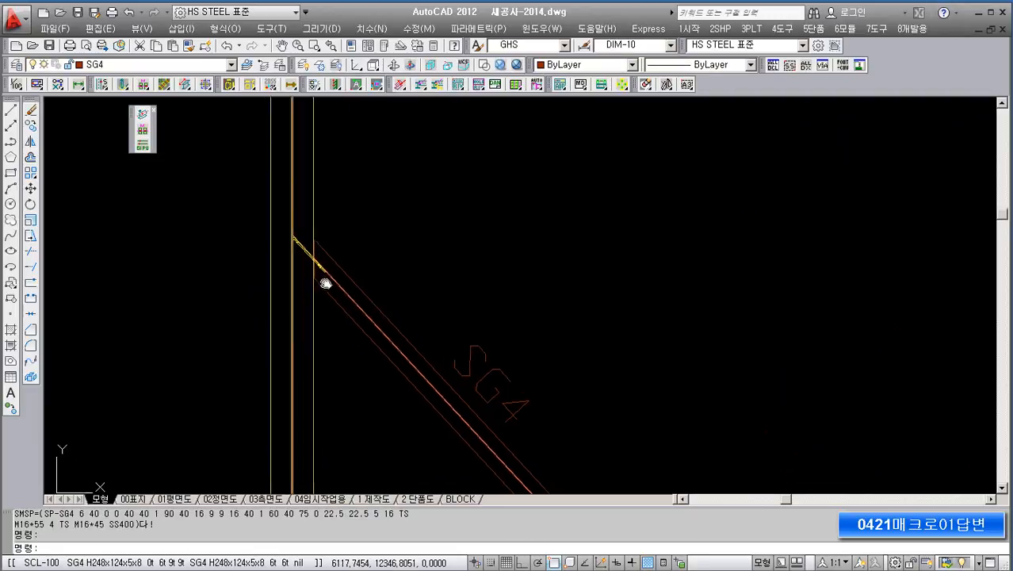
{"action": "scroll", "coordinate": [325, 284], "scroll_direction": "up", "scroll_amount": 3}
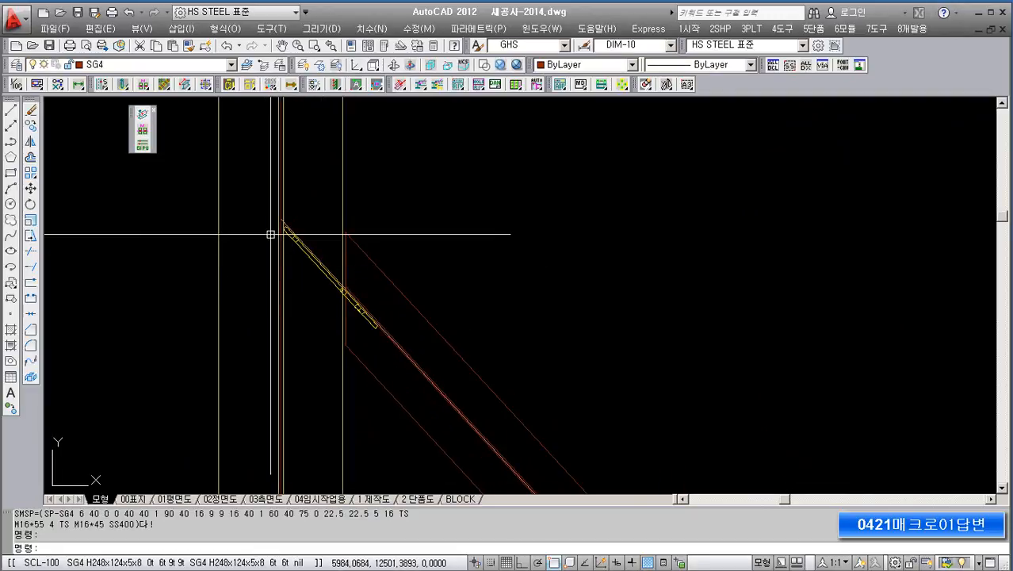
{"action": "middle_click_drag", "start_coordinate": [473, 229], "coordinate": [441, 220]}
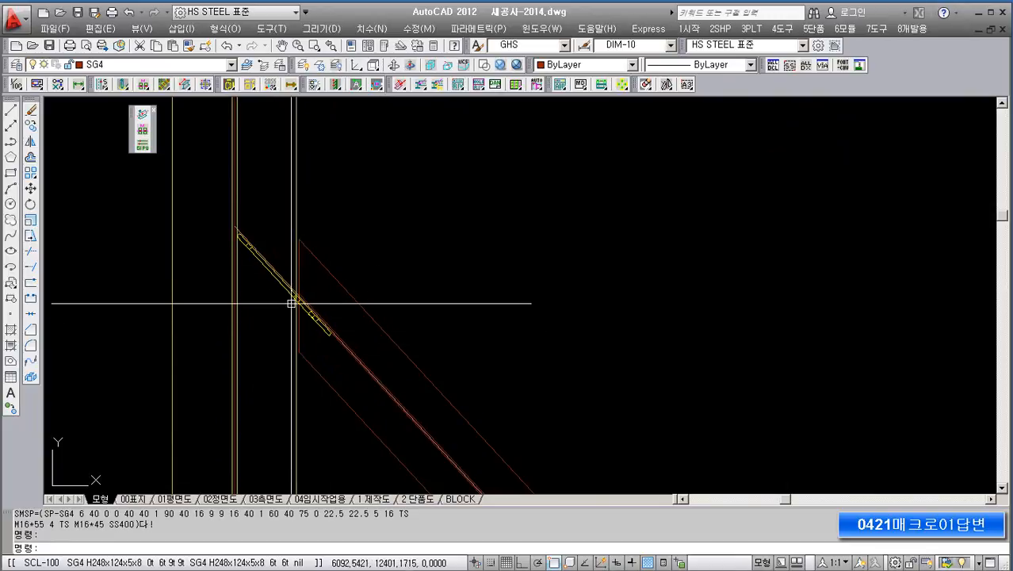
Step: Examine the joints where the gently sloping braces cross the vertical girders
{"action": "scroll", "coordinate": [289, 255], "scroll_direction": "down", "scroll_amount": 6}
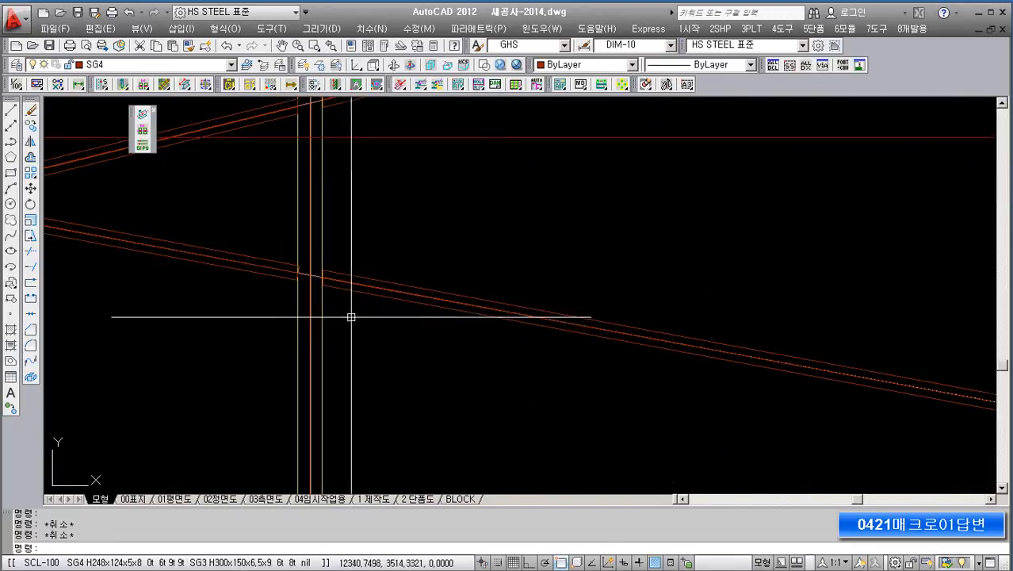
{"action": "scroll", "coordinate": [364, 318], "scroll_direction": "up", "scroll_amount": 3}
{"action": "middle_click_drag", "start_coordinate": [396, 322], "coordinate": [469, 362]}
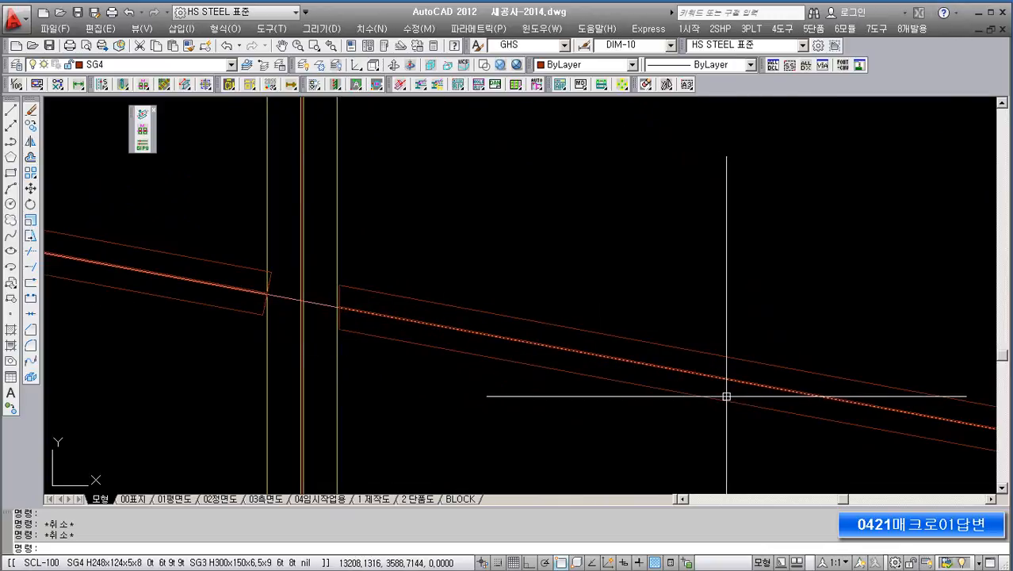
{"action": "scroll", "coordinate": [476, 348], "scroll_direction": "down", "scroll_amount": 3}
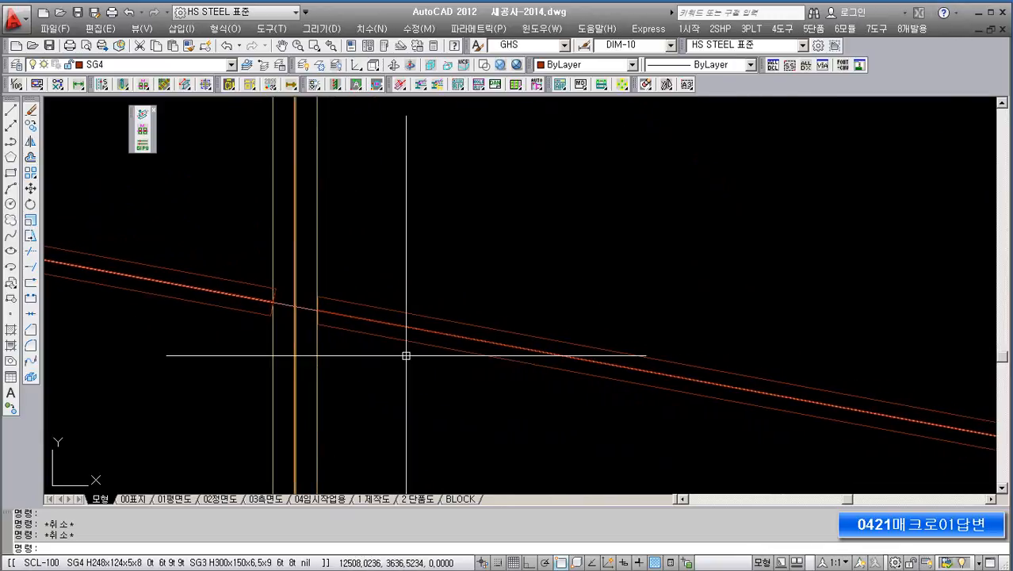
{"action": "middle_click_drag", "start_coordinate": [432, 286], "coordinate": [439, 330]}
{"action": "scroll", "coordinate": [434, 328], "scroll_direction": "down", "scroll_amount": 3}
{"action": "middle_click_drag", "start_coordinate": [367, 162], "coordinate": [394, 265]}
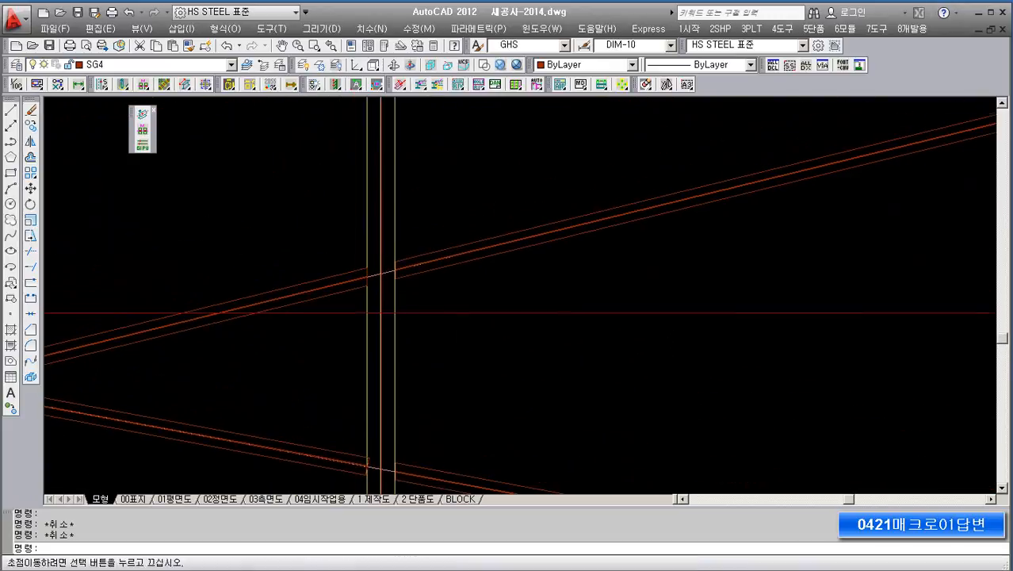
{"action": "scroll", "coordinate": [394, 265], "scroll_direction": "up", "scroll_amount": 2}
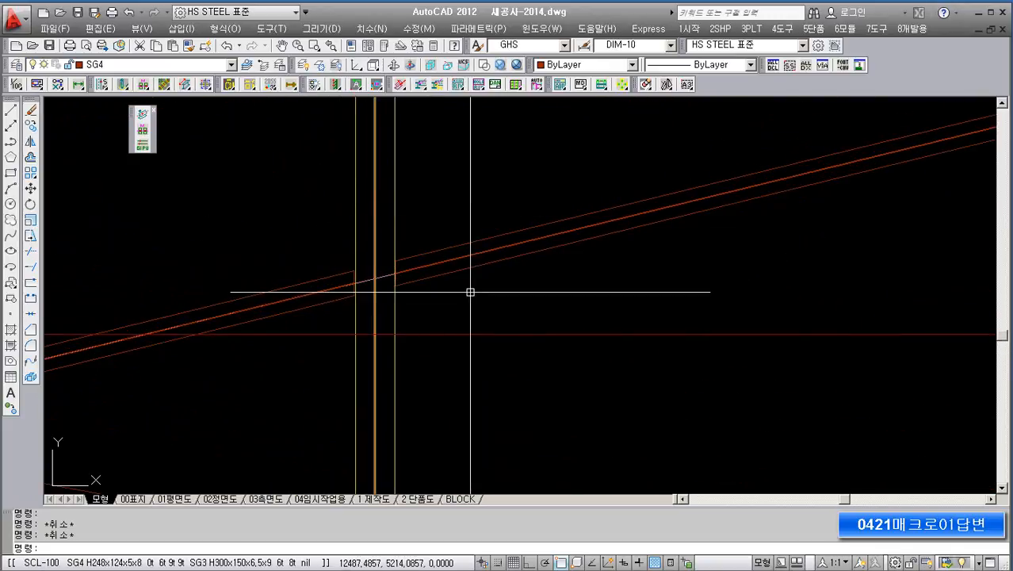
{"action": "scroll", "coordinate": [474, 291], "scroll_direction": "down", "scroll_amount": 3}
{"action": "middle_click_drag", "start_coordinate": [485, 326], "coordinate": [403, 299]}
{"action": "middle_click_drag", "start_coordinate": [491, 345], "coordinate": [333, 340]}
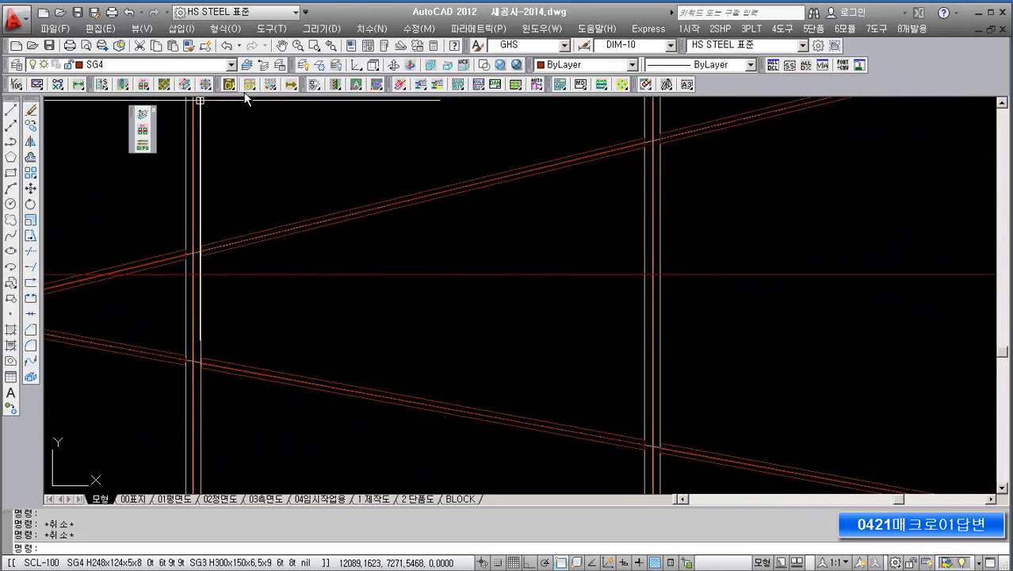
Step: With Macro01's SM-BM selection, pick the vertical girder and the descending SG4 brace and place a gusset plate at their joint
{"action": "left_click", "coordinate": [231, 85]}
{"action": "key", "text": "Return"}
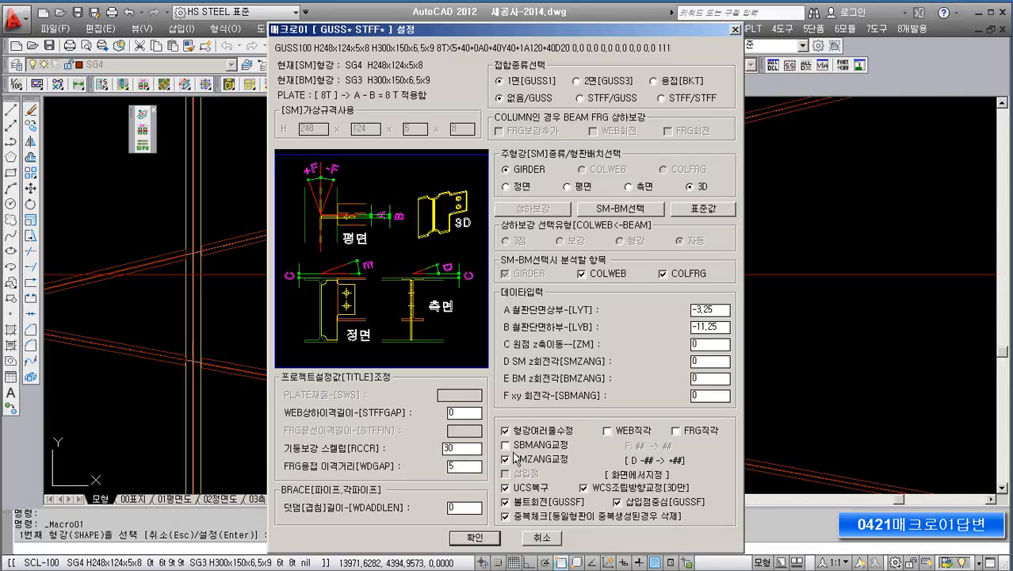
{"action": "left_click", "coordinate": [622, 208]}
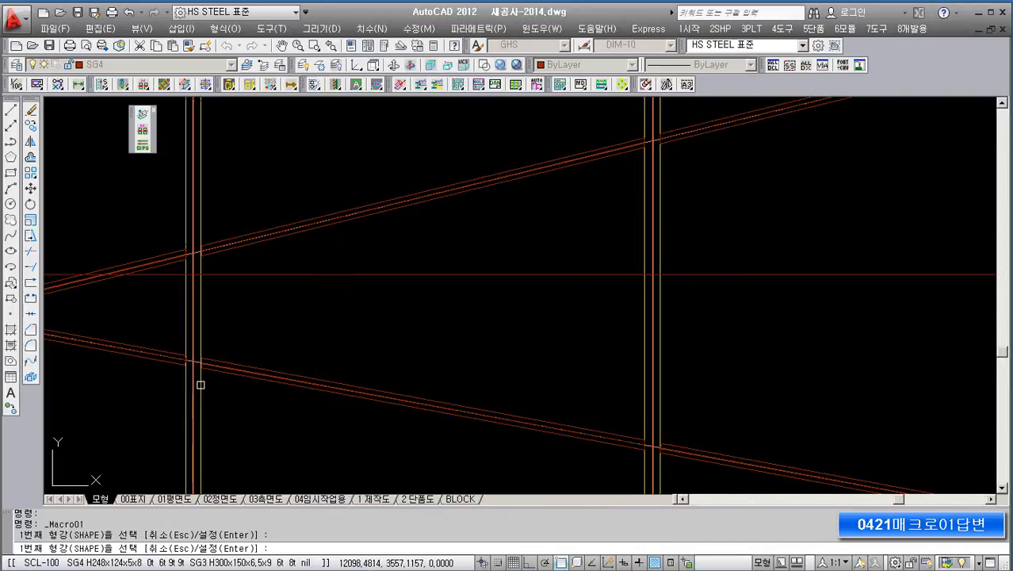
{"action": "left_click", "coordinate": [201, 385]}
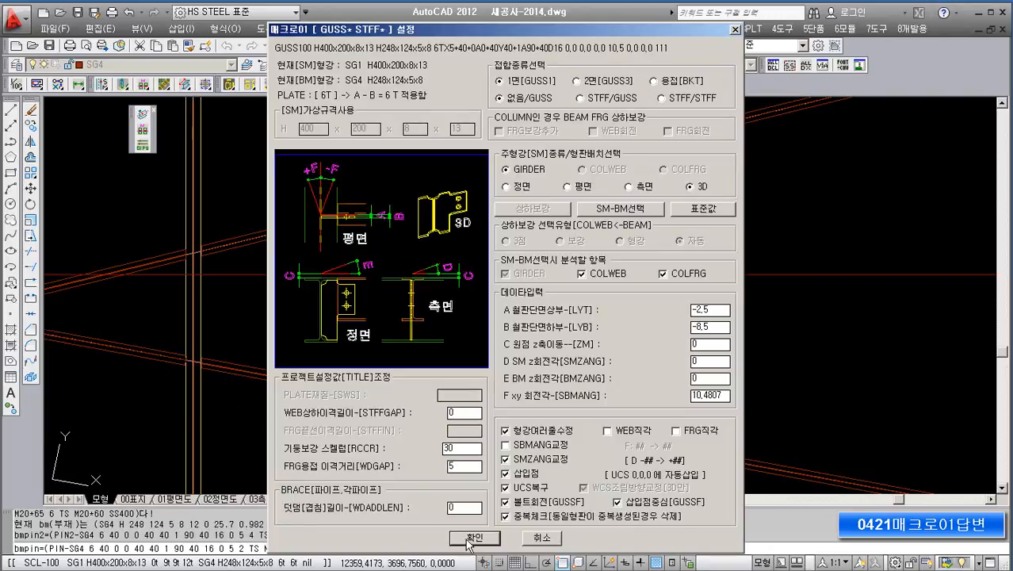
{"action": "left_click", "coordinate": [468, 539]}
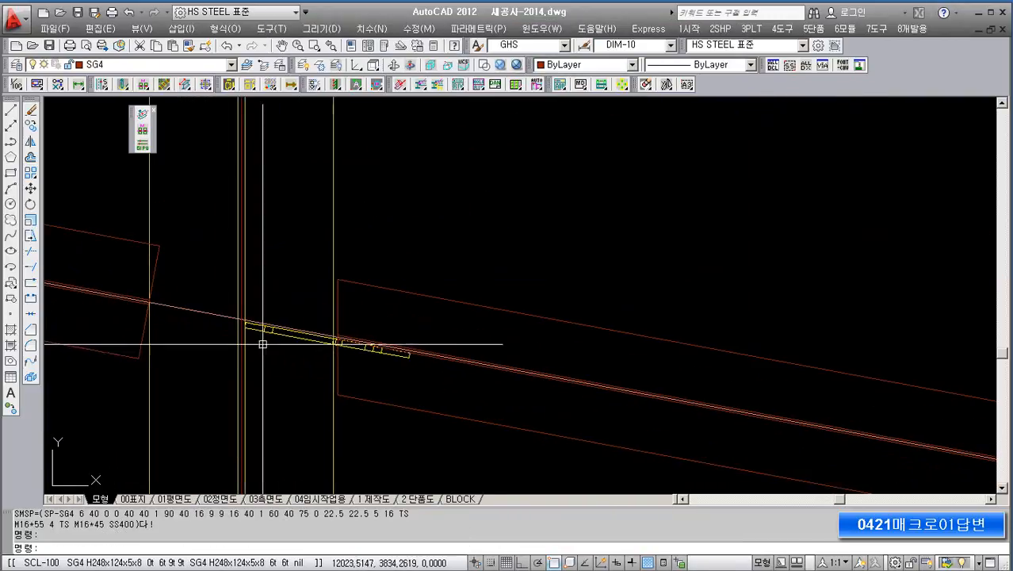
Step: Repeat Macro01 to place a gusset plate between the same vertical girder and the ascending SG4 brace
{"action": "scroll", "coordinate": [350, 382], "scroll_direction": "down", "scroll_amount": 5}
{"action": "mouse_move", "coordinate": [393, 314]}
{"action": "middle_mouse_down"}
{"action": "mouse_move", "coordinate": [403, 337]}
{"action": "mouse_move", "coordinate": [386, 436]}
{"action": "middle_mouse_up"}
{"action": "scroll", "coordinate": [347, 316], "scroll_direction": "up", "scroll_amount": 1}
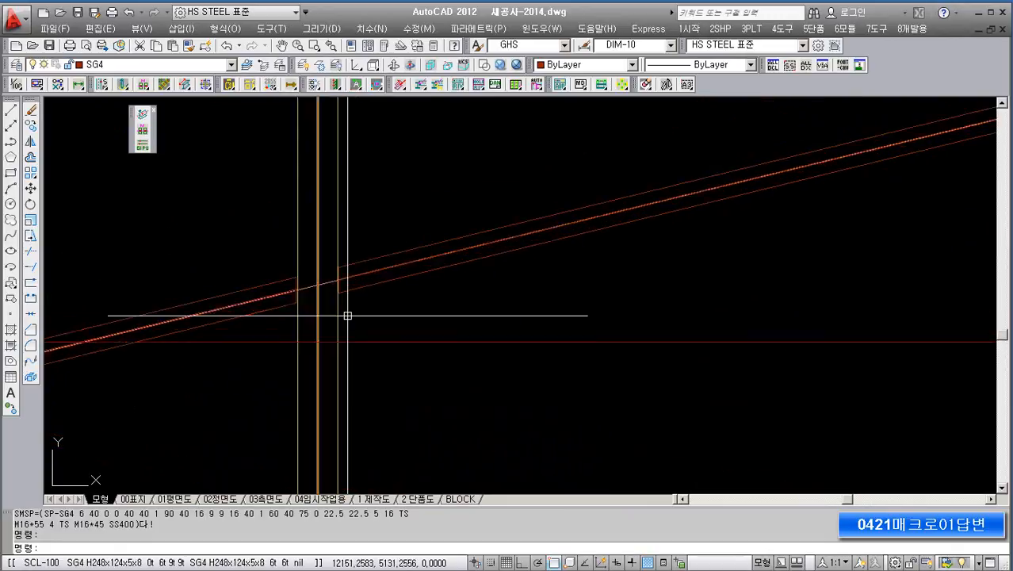
{"action": "scroll", "coordinate": [348, 316], "scroll_direction": "up", "scroll_amount": 2}
{"action": "key", "text": "space"}
{"action": "left_click", "coordinate": [333, 302]}
{"action": "left_click", "coordinate": [358, 278]}
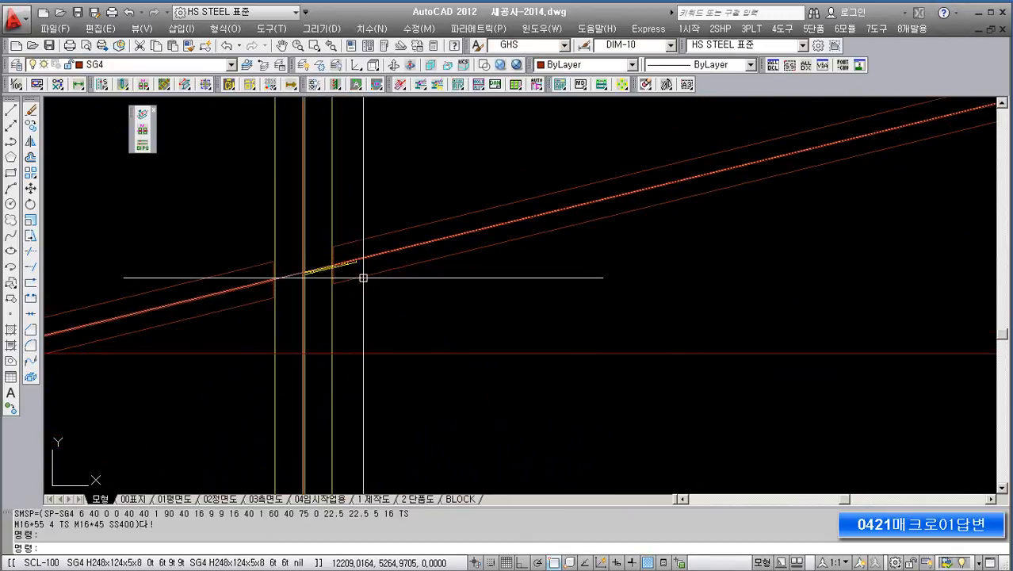
Step: Inspect the gusset plate at the ascending brace joint and erase it
{"action": "scroll", "coordinate": [454, 393], "scroll_direction": "down", "scroll_amount": 2}
{"action": "scroll", "coordinate": [343, 310], "scroll_direction": "up", "scroll_amount": 5}
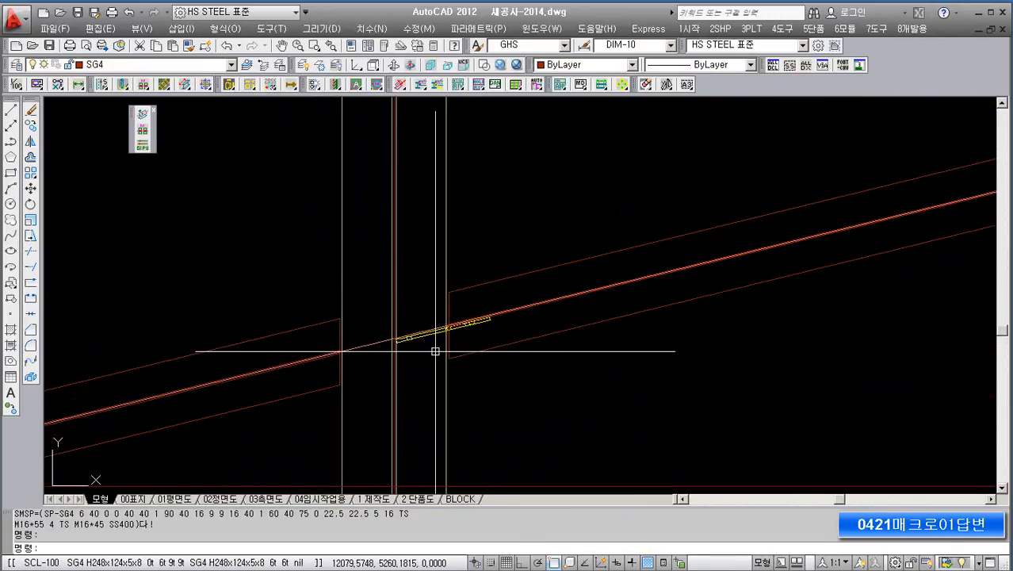
{"action": "middle_click_drag", "start_coordinate": [391, 350], "coordinate": [337, 354]}
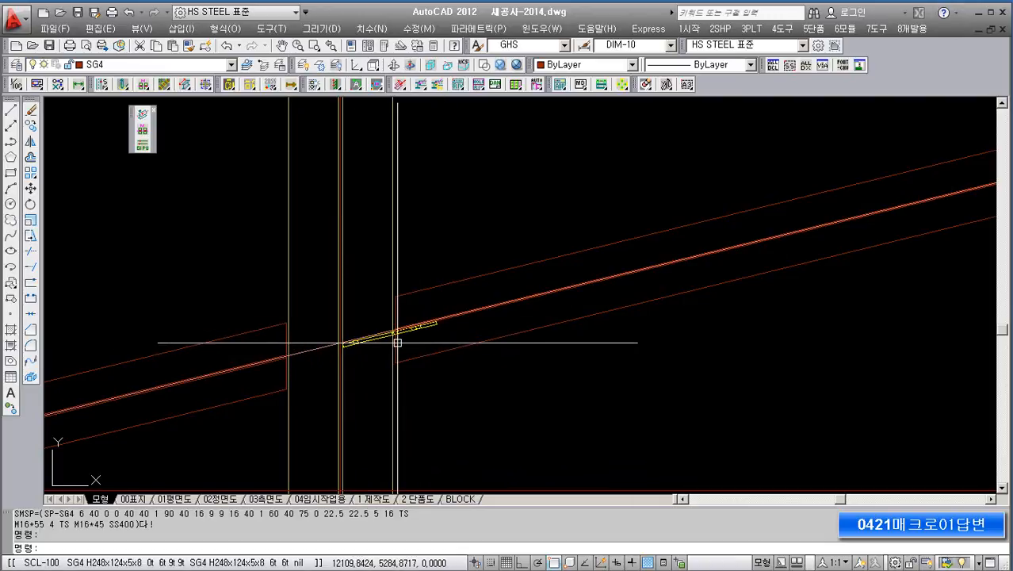
{"action": "scroll", "coordinate": [381, 314], "scroll_direction": "down", "scroll_amount": 4}
{"action": "middle_click_drag", "start_coordinate": [386, 327], "coordinate": [351, 345]}
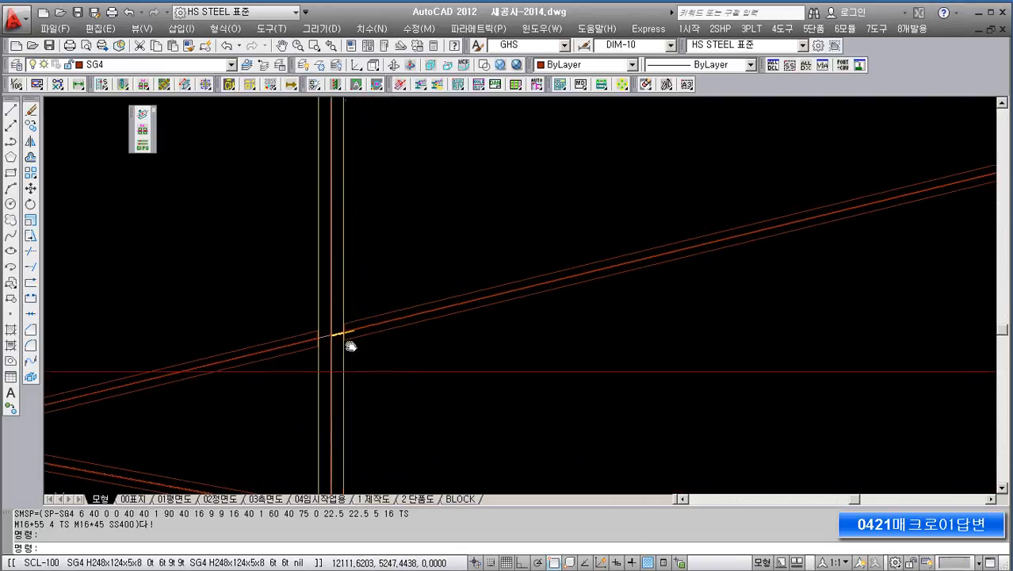
{"action": "scroll", "coordinate": [351, 342], "scroll_direction": "up", "scroll_amount": 3}
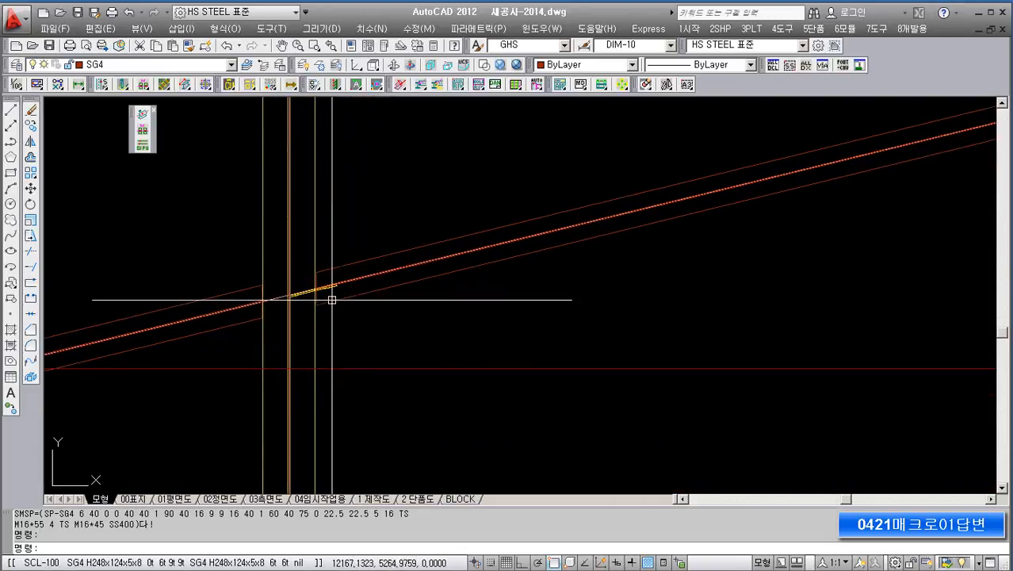
{"action": "scroll", "coordinate": [332, 300], "scroll_direction": "up", "scroll_amount": 3}
{"action": "left_click", "coordinate": [283, 277]}
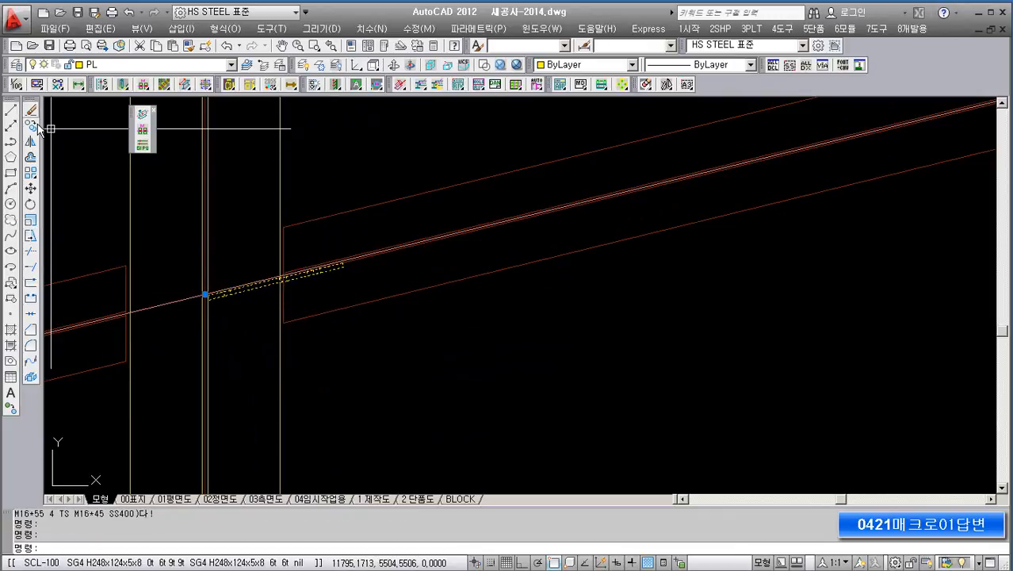
Step: Turn off the SBMANG correction in the Macro01 settings and insert the gusset plate again at the ascending brace joint
{"action": "left_click", "coordinate": [228, 84]}
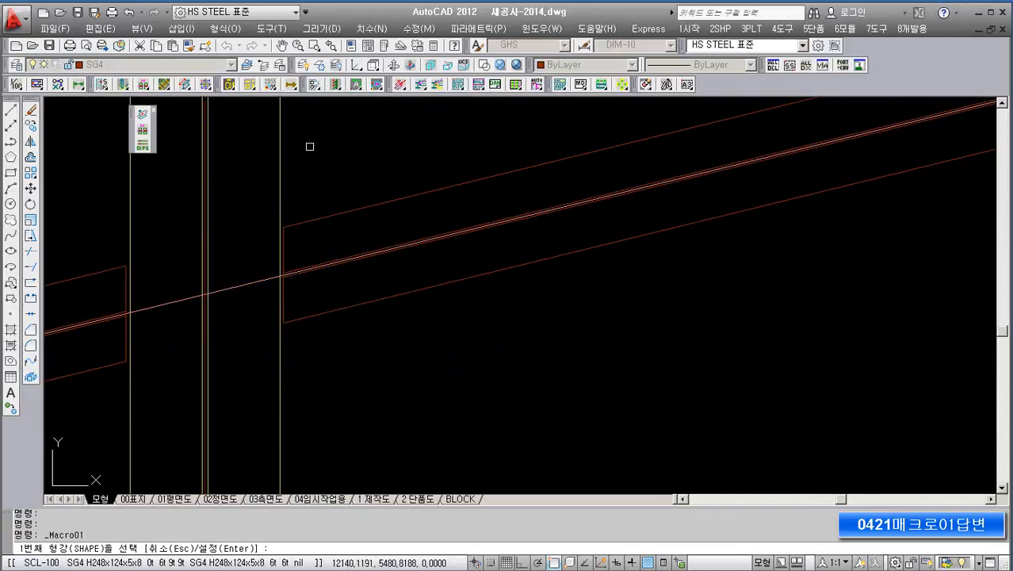
{"action": "key", "text": "Return"}
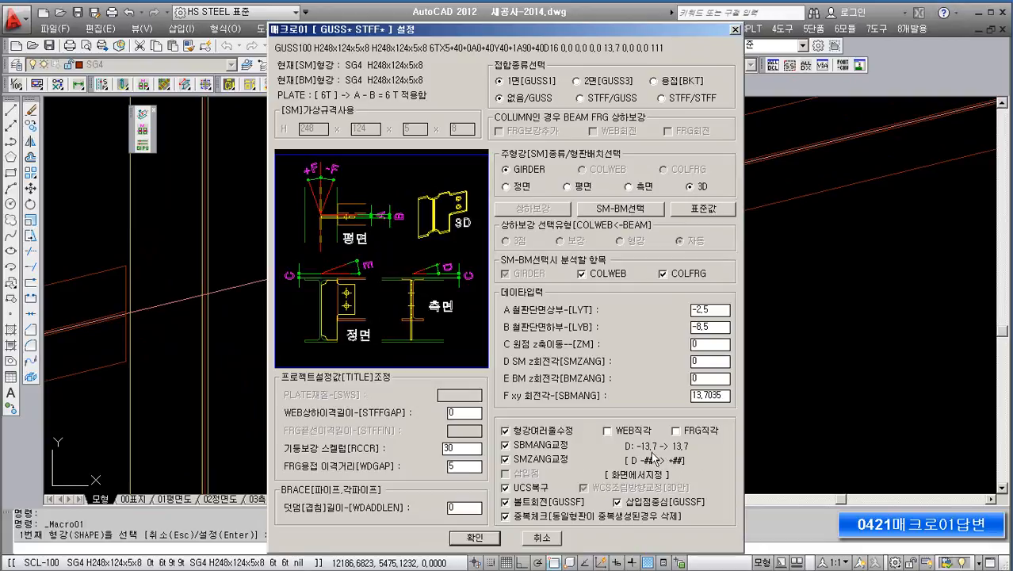
{"action": "left_click", "coordinate": [516, 446]}
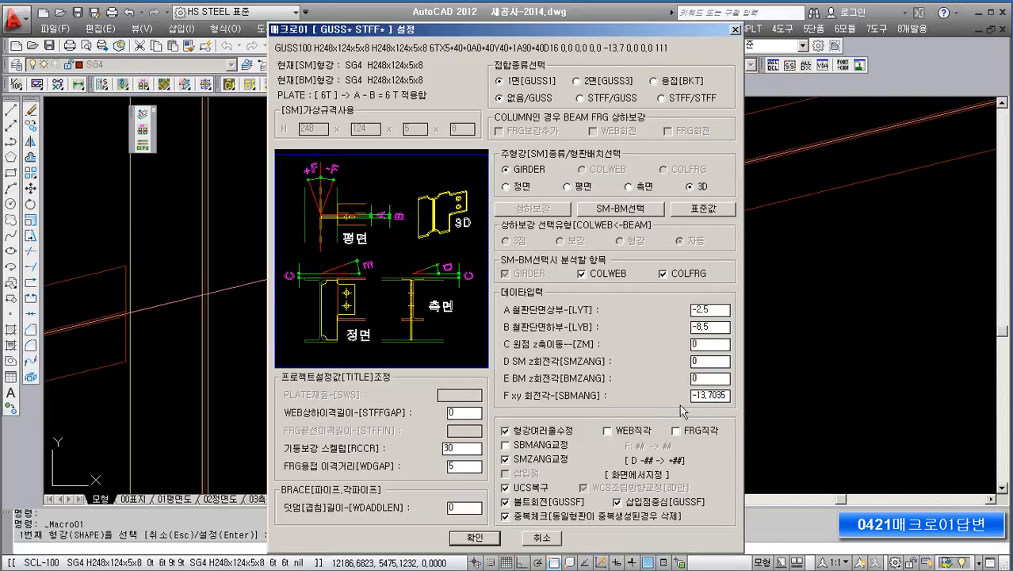
{"action": "left_click", "coordinate": [476, 542]}
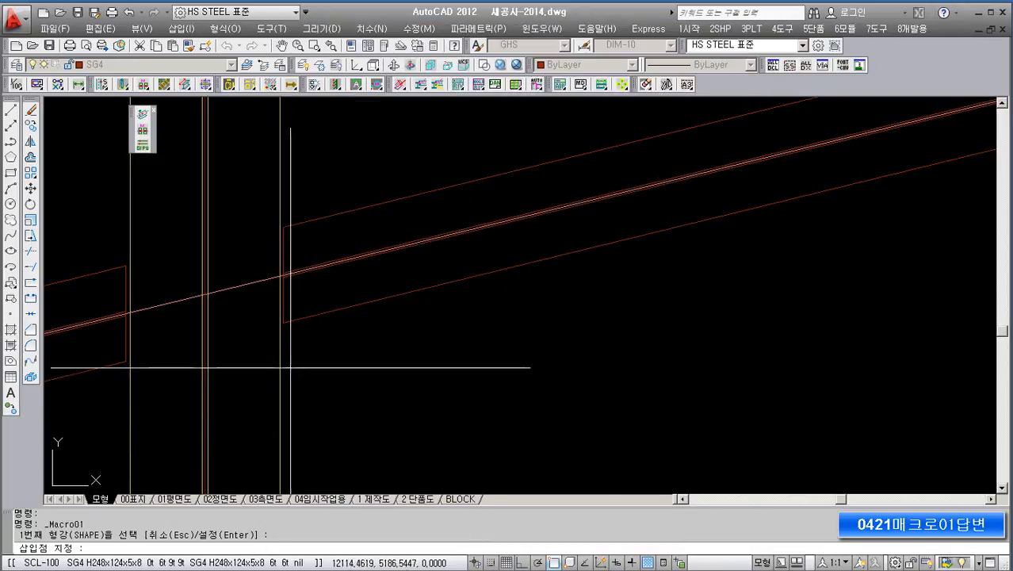
{"action": "left_click", "coordinate": [319, 312]}
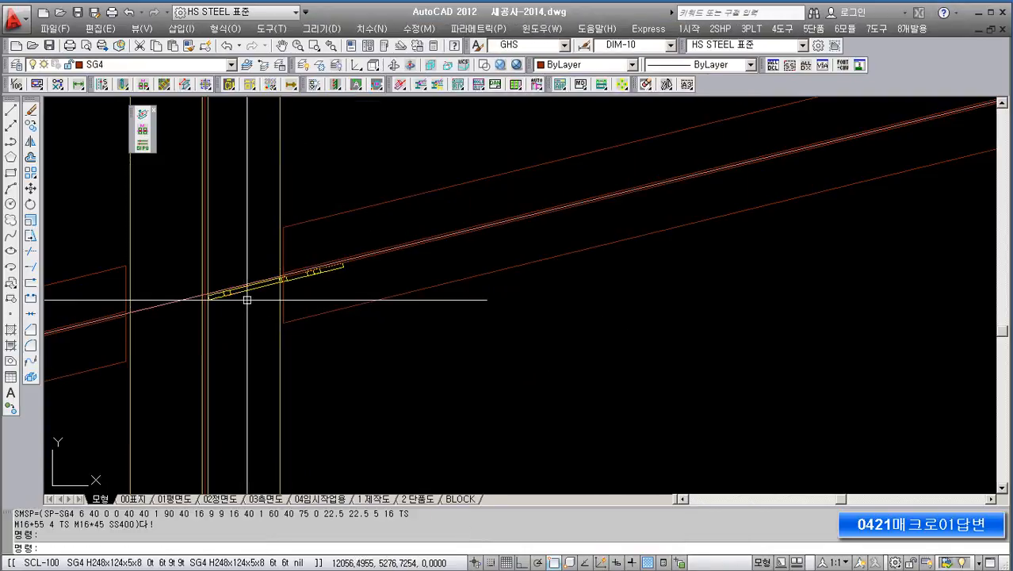
Step: Check the alignment of the reinserted gusset plate along the ascending brace and erase the plate
{"action": "middle_click_drag", "start_coordinate": [254, 308], "coordinate": [332, 347]}
{"action": "scroll", "coordinate": [338, 323], "scroll_direction": "up", "scroll_amount": 2}
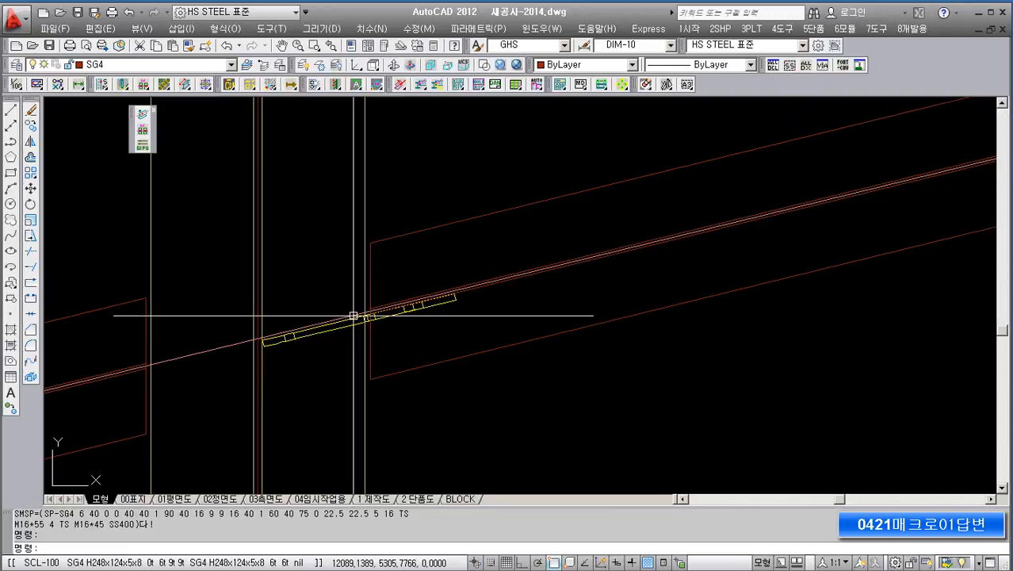
{"action": "scroll", "coordinate": [358, 301], "scroll_direction": "down", "scroll_amount": 5}
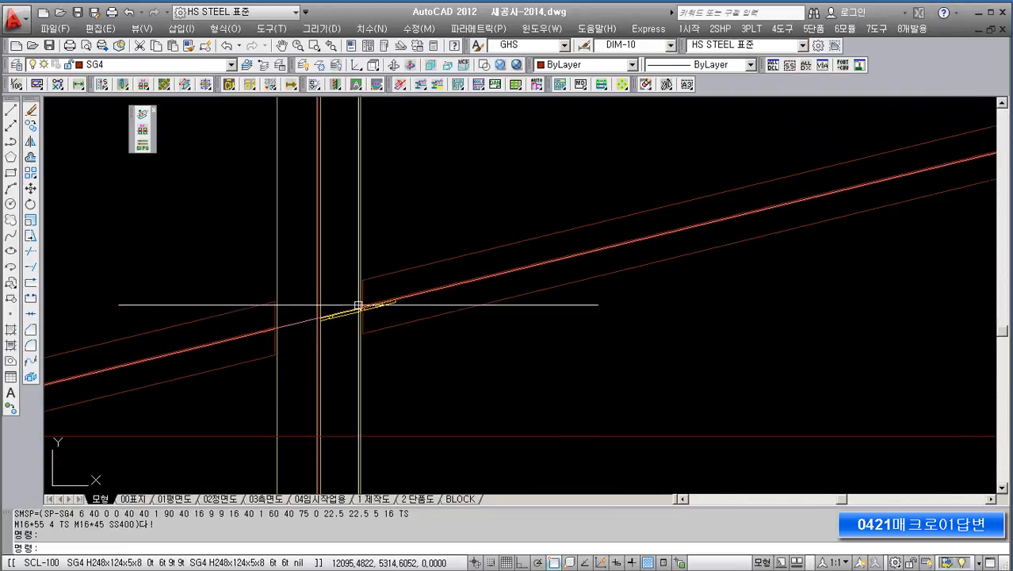
{"action": "scroll", "coordinate": [386, 303], "scroll_direction": "up", "scroll_amount": 6}
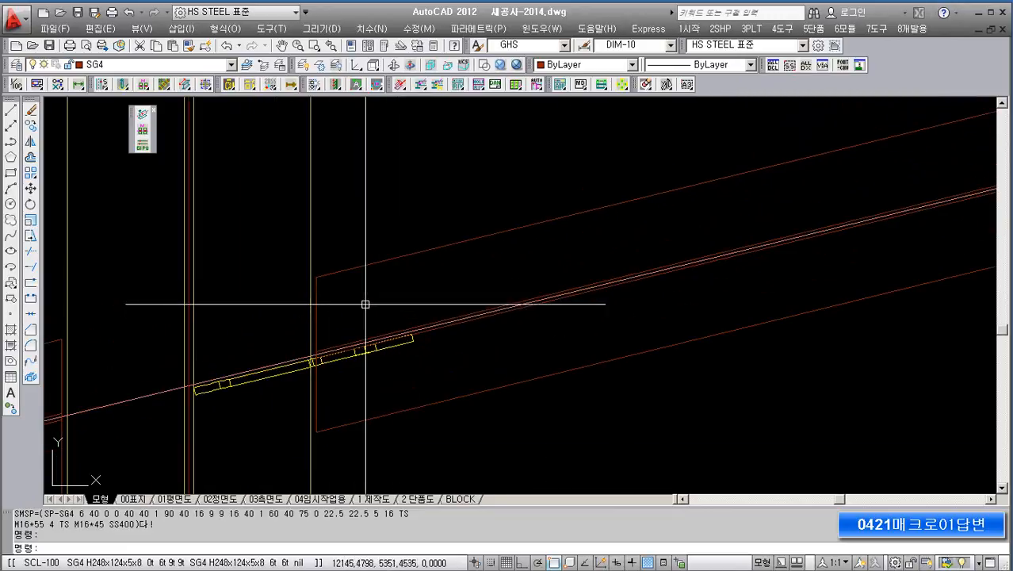
{"action": "scroll", "coordinate": [479, 306], "scroll_direction": "down", "scroll_amount": 3}
{"action": "middle_click_drag", "start_coordinate": [426, 353], "coordinate": [430, 313]}
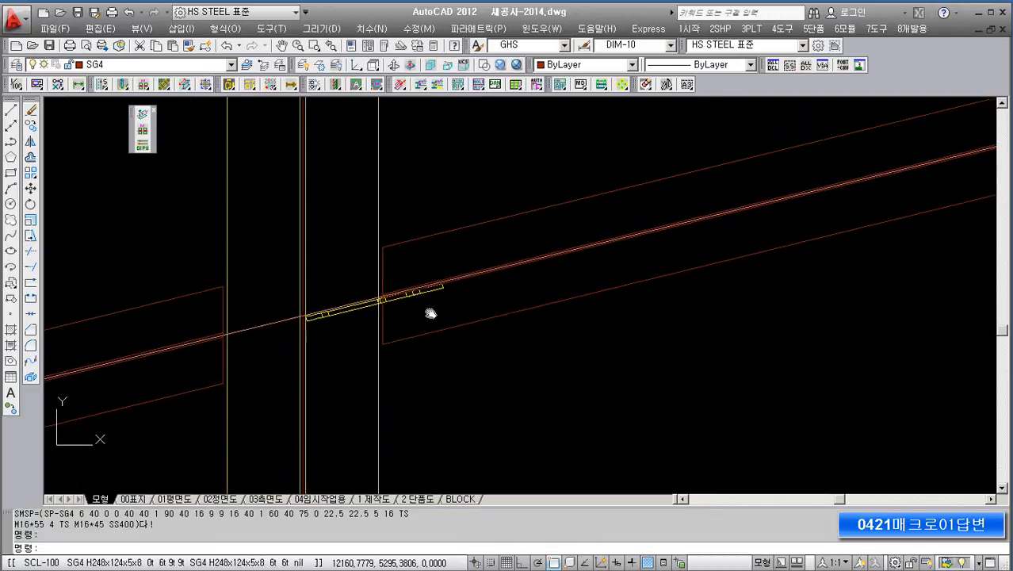
{"action": "left_click", "coordinate": [353, 311]}
{"action": "left_click", "coordinate": [143, 114]}
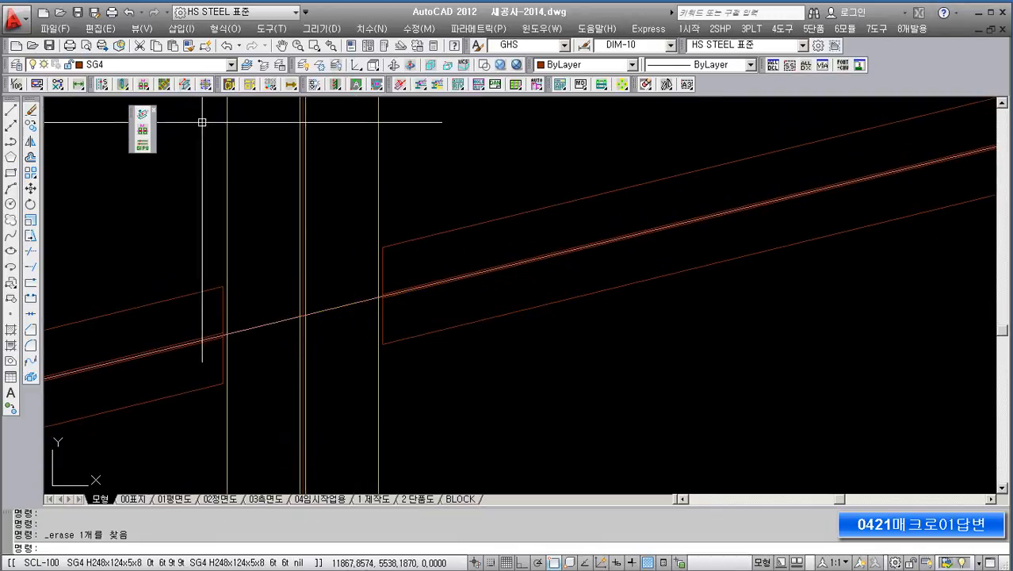
Step: Insert a gusset plate with Macro01 between the vertical girder and the ascending SG4 brace, keeping the SBMANG correction on
{"action": "key", "text": "Return"}
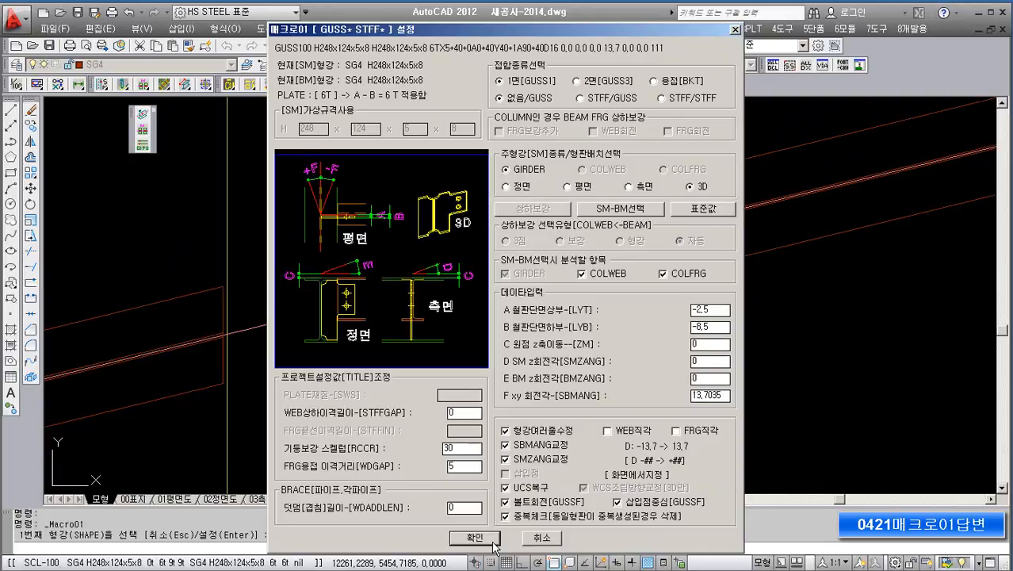
{"action": "left_click", "coordinate": [615, 210]}
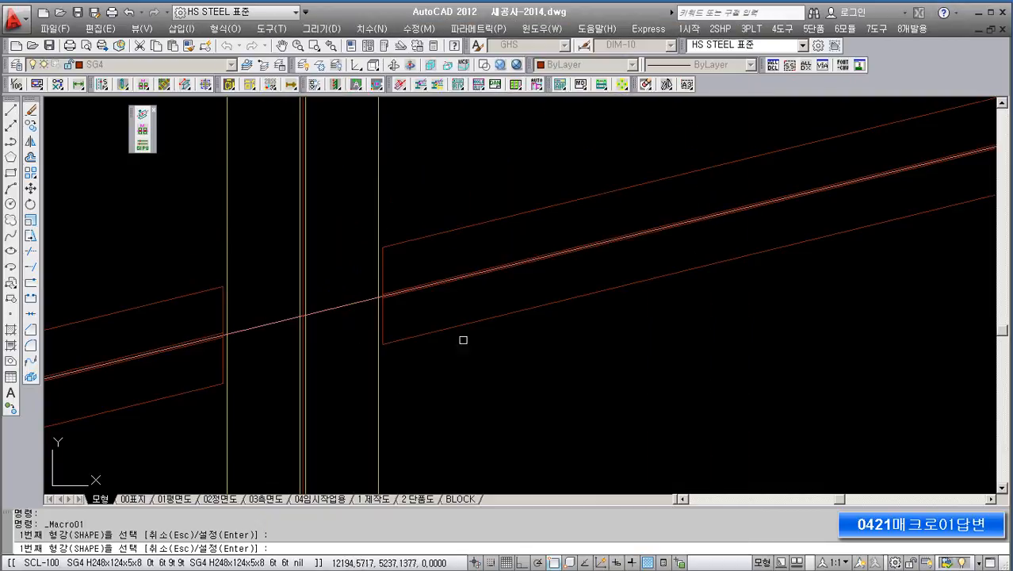
{"action": "left_click", "coordinate": [377, 393]}
{"action": "left_click", "coordinate": [422, 333]}
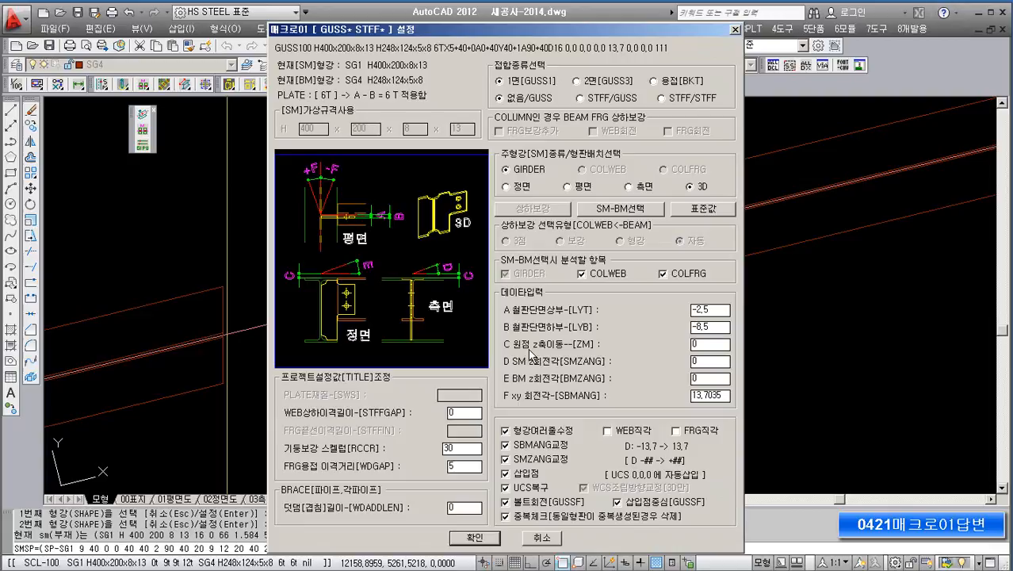
{"action": "left_click", "coordinate": [495, 536]}
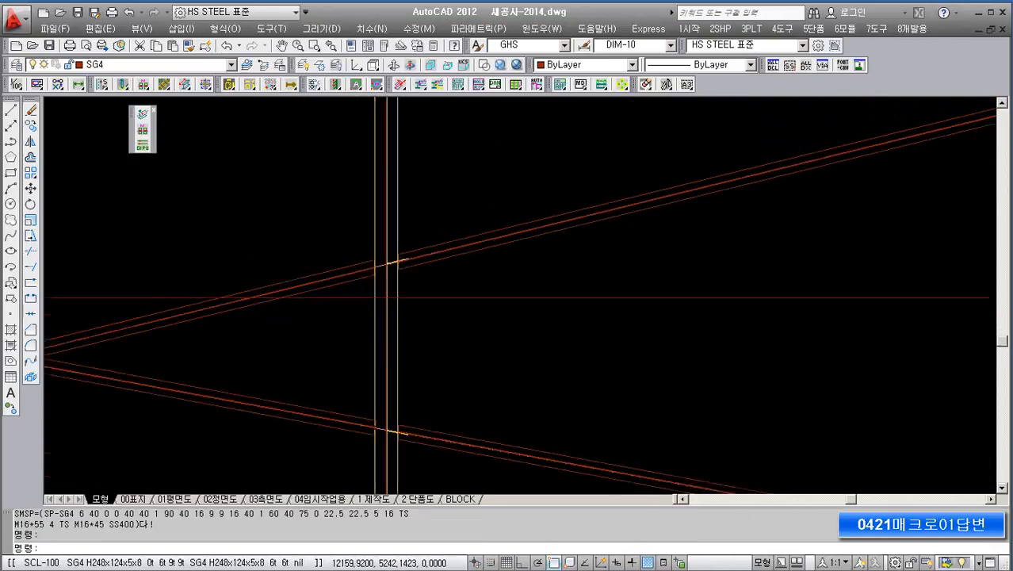
Step: Examine how the inserted gusset plate lines up with the ascending brace, highlighting the plate for a closer look
{"action": "scroll", "coordinate": [373, 288], "scroll_direction": "down", "scroll_amount": 3}
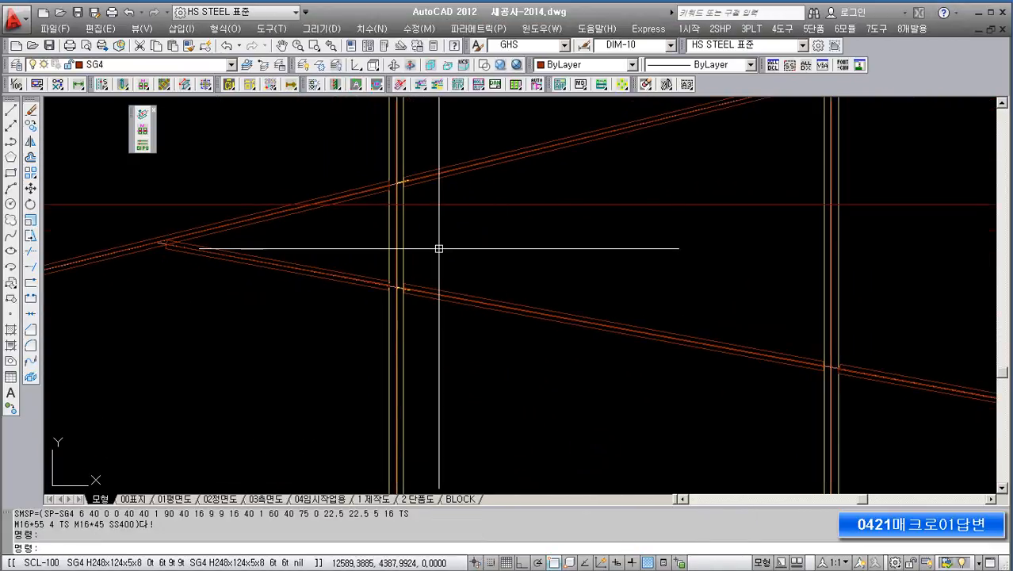
{"action": "middle_click_drag", "start_coordinate": [440, 249], "coordinate": [403, 332]}
{"action": "mouse_move", "coordinate": [590, 291]}
{"action": "middle_mouse_down"}
{"action": "mouse_move", "coordinate": [593, 303]}
{"action": "mouse_move", "coordinate": [532, 340]}
{"action": "middle_mouse_up"}
{"action": "scroll", "coordinate": [287, 311], "scroll_direction": "up", "scroll_amount": 6}
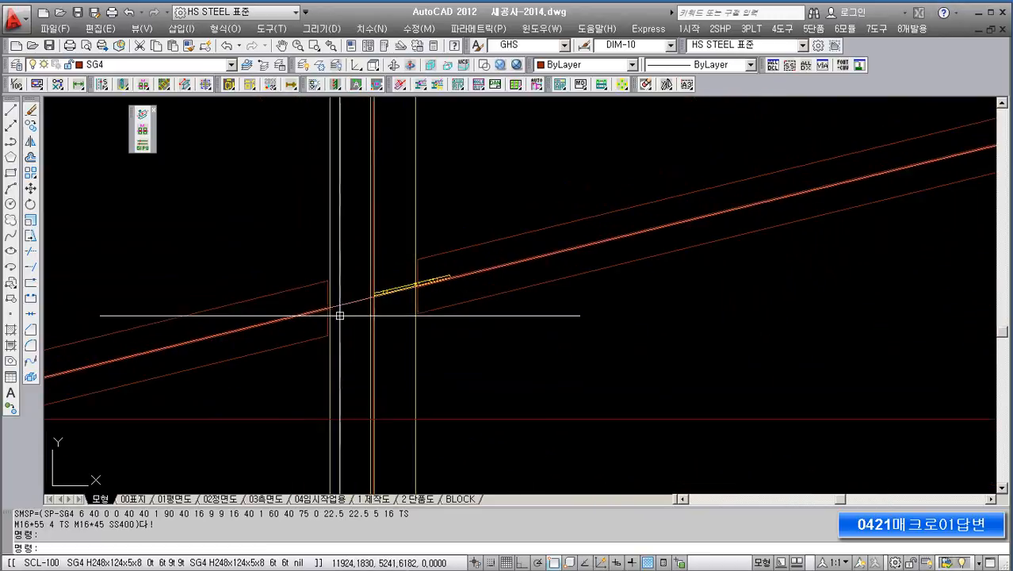
{"action": "scroll", "coordinate": [400, 298], "scroll_direction": "up", "scroll_amount": 3}
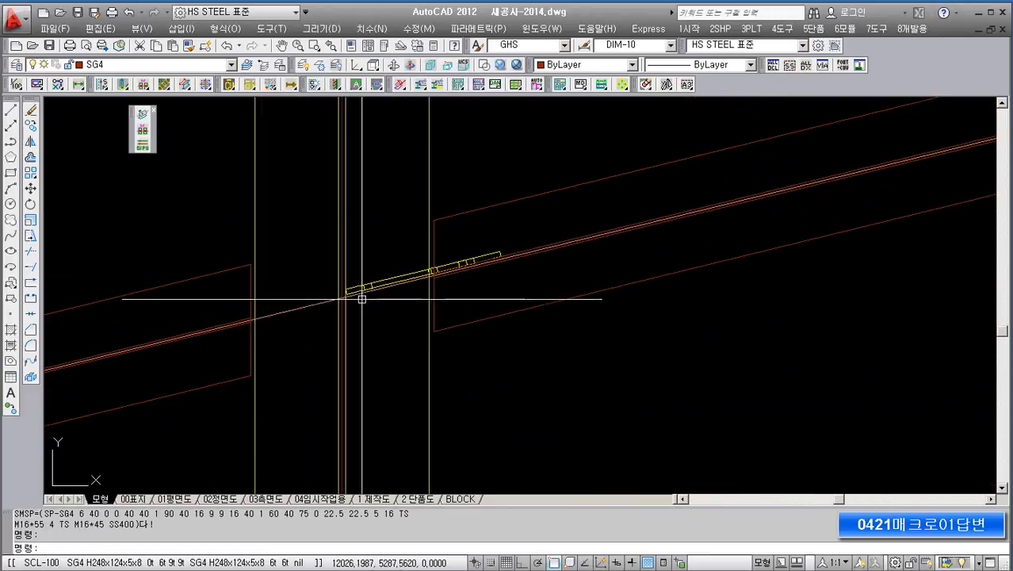
{"action": "scroll", "coordinate": [380, 283], "scroll_direction": "up", "scroll_amount": 3}
{"action": "left_click", "coordinate": [382, 277]}
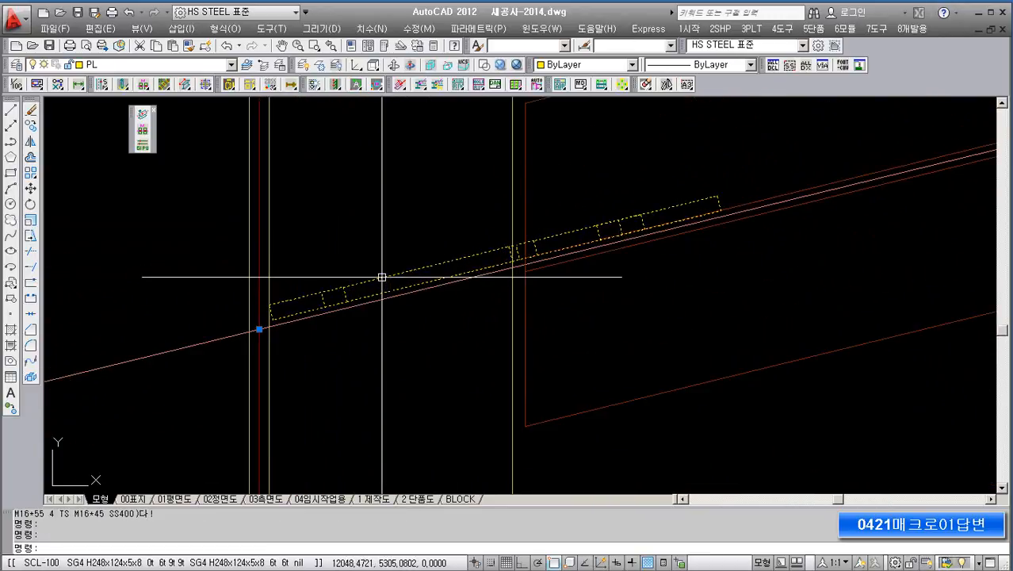
{"action": "scroll", "coordinate": [383, 277], "scroll_direction": "down", "scroll_amount": 3}
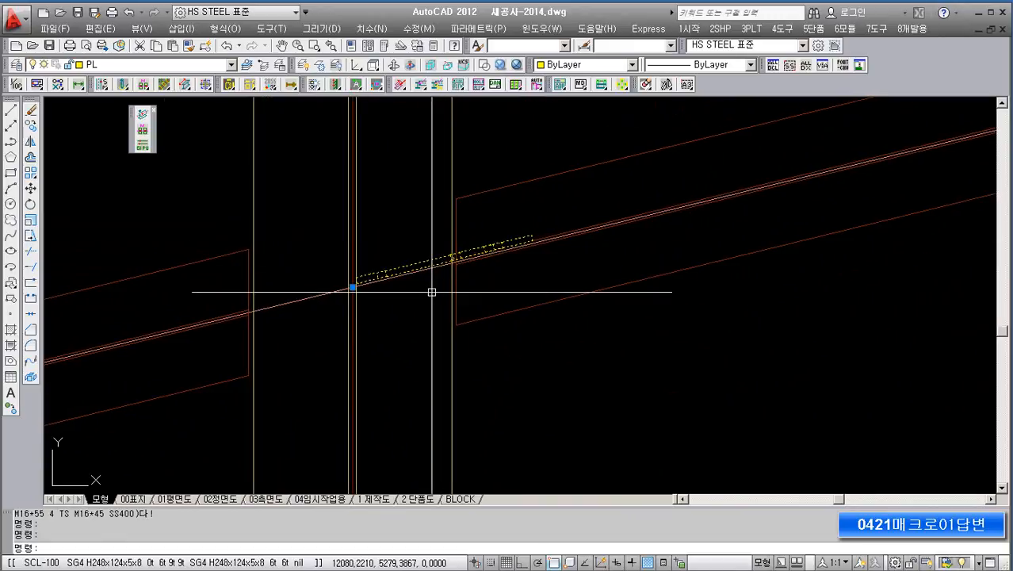
{"action": "scroll", "coordinate": [400, 298], "scroll_direction": "down", "scroll_amount": 2}
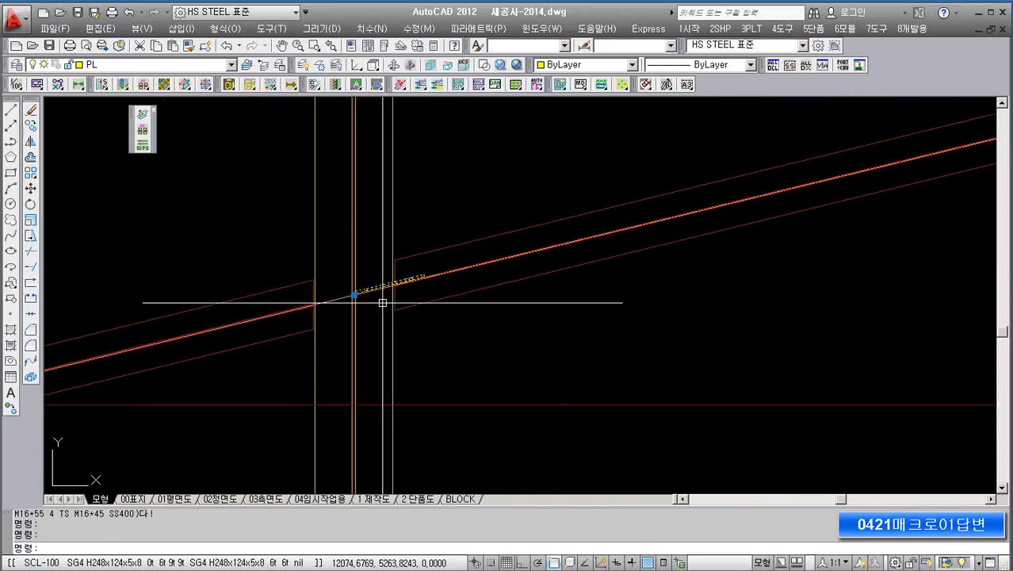
{"action": "scroll", "coordinate": [383, 302], "scroll_direction": "up", "scroll_amount": 3}
{"action": "mouse_move", "coordinate": [390, 299]}
{"action": "middle_mouse_down"}
{"action": "mouse_move", "coordinate": [380, 283]}
{"action": "mouse_move", "coordinate": [402, 285]}
{"action": "mouse_move", "coordinate": [394, 298]}
{"action": "middle_mouse_up"}
{"action": "key", "text": "Escape"}
{"action": "key", "text": "Escape"}
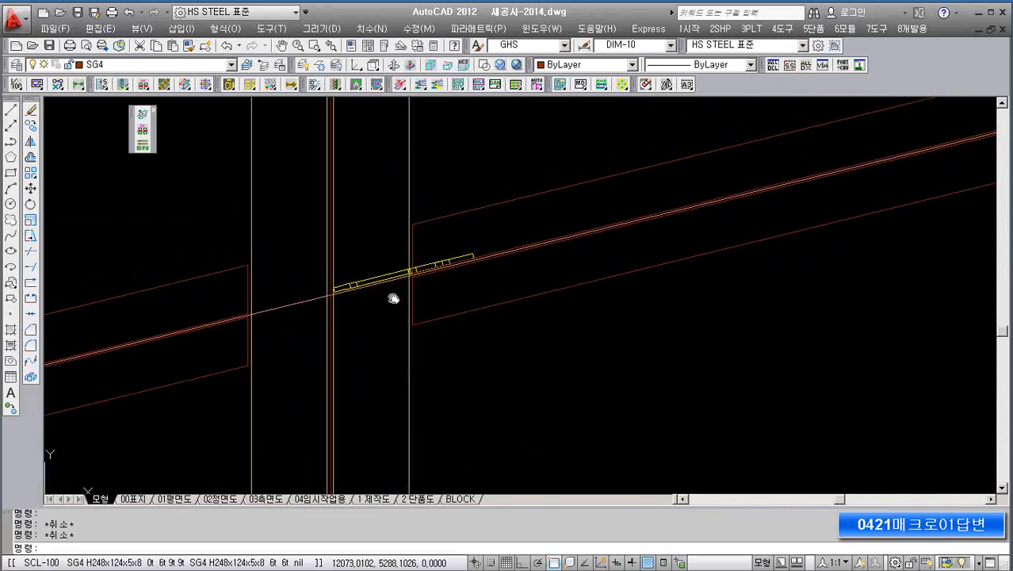
{"action": "middle_click_drag", "start_coordinate": [366, 240], "coordinate": [330, 260]}
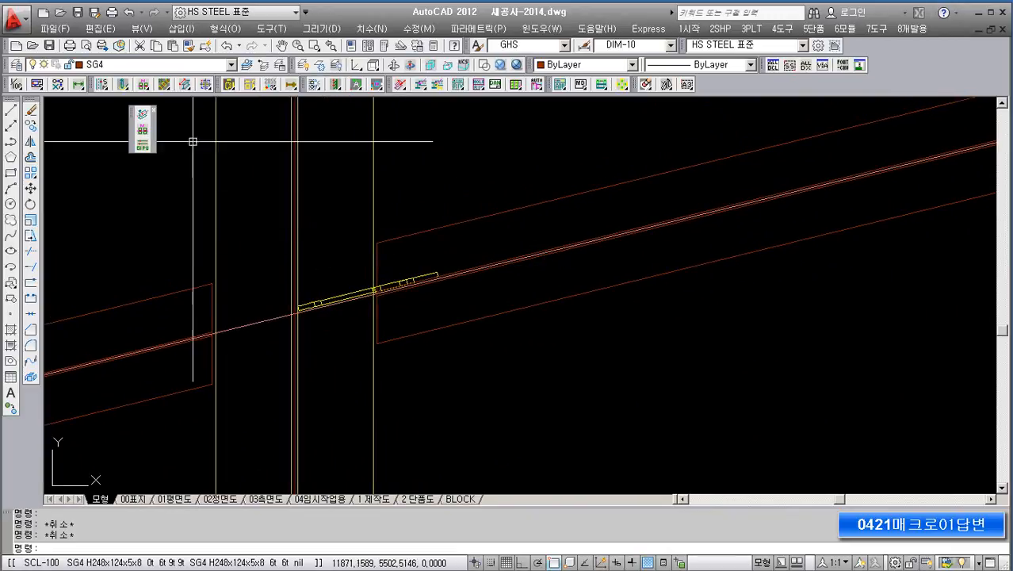
Step: Insert a second gusset plate with Macro01 at the ascending SG4 brace joint, with the SBMANG correction off
{"action": "left_click", "coordinate": [229, 85]}
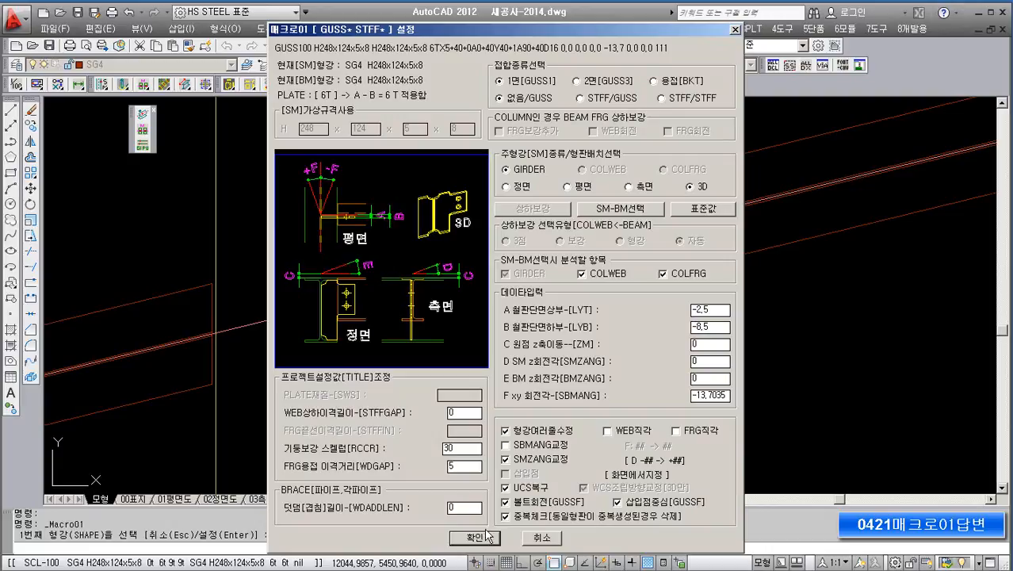
{"action": "left_click", "coordinate": [608, 212]}
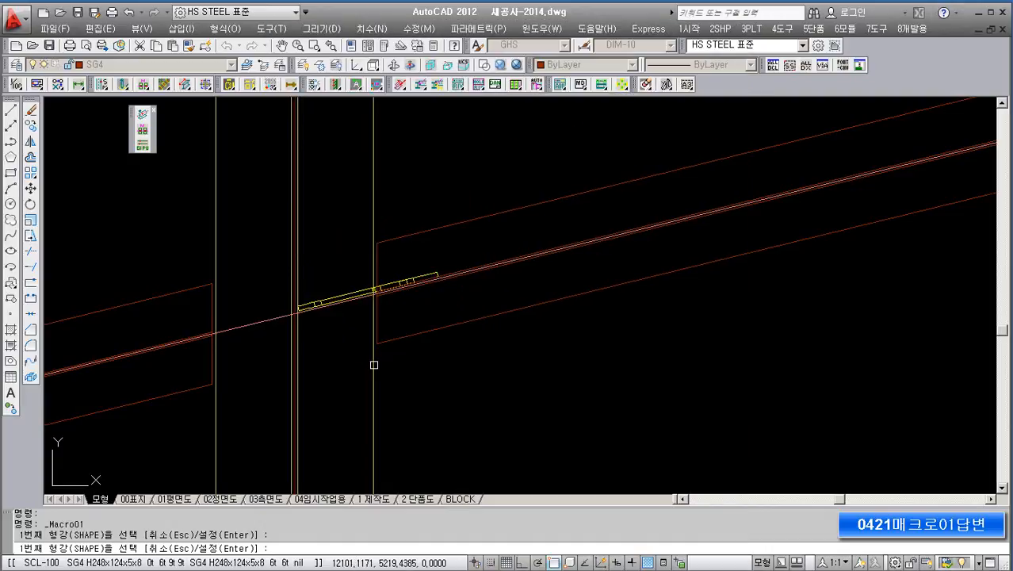
{"action": "left_click", "coordinate": [395, 339]}
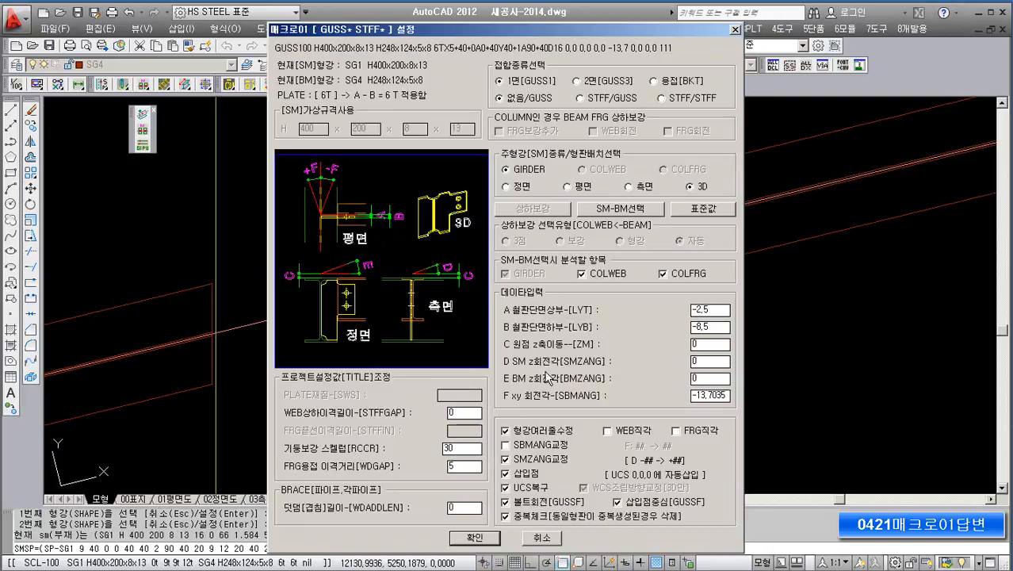
{"action": "left_click", "coordinate": [490, 542]}
Step: Compare the two overlapping gusset plates at the ascending brace joint with the plate at the descending brace joint
{"action": "scroll", "coordinate": [381, 333], "scroll_direction": "up", "scroll_amount": 3}
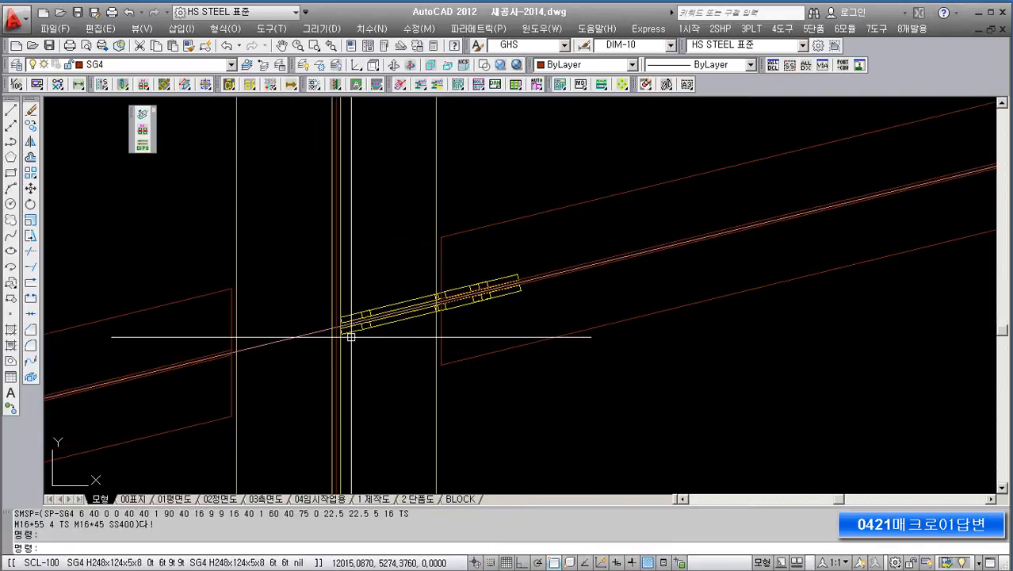
{"action": "scroll", "coordinate": [452, 277], "scroll_direction": "down", "scroll_amount": 3}
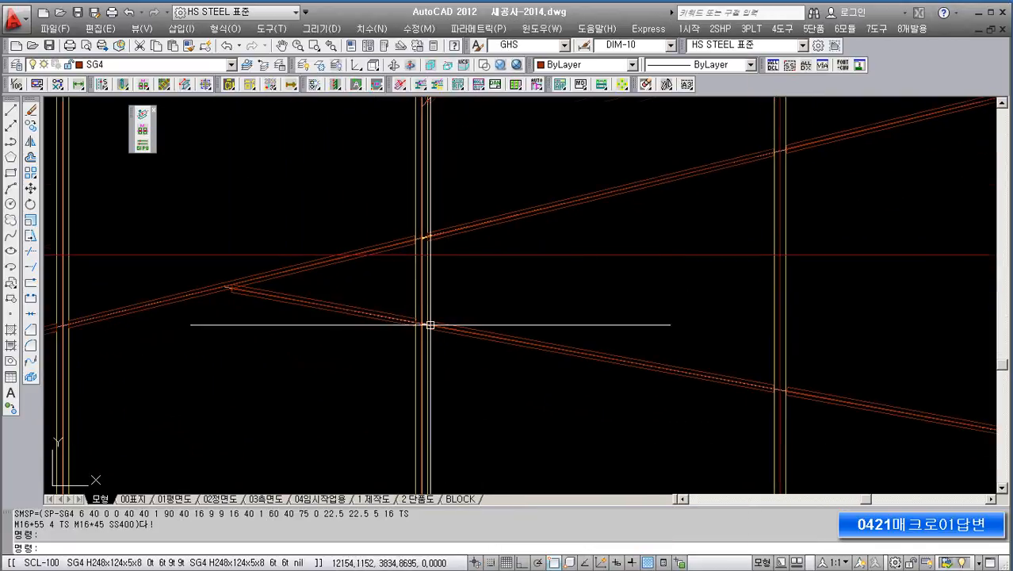
{"action": "scroll", "coordinate": [430, 325], "scroll_direction": "up", "scroll_amount": 5}
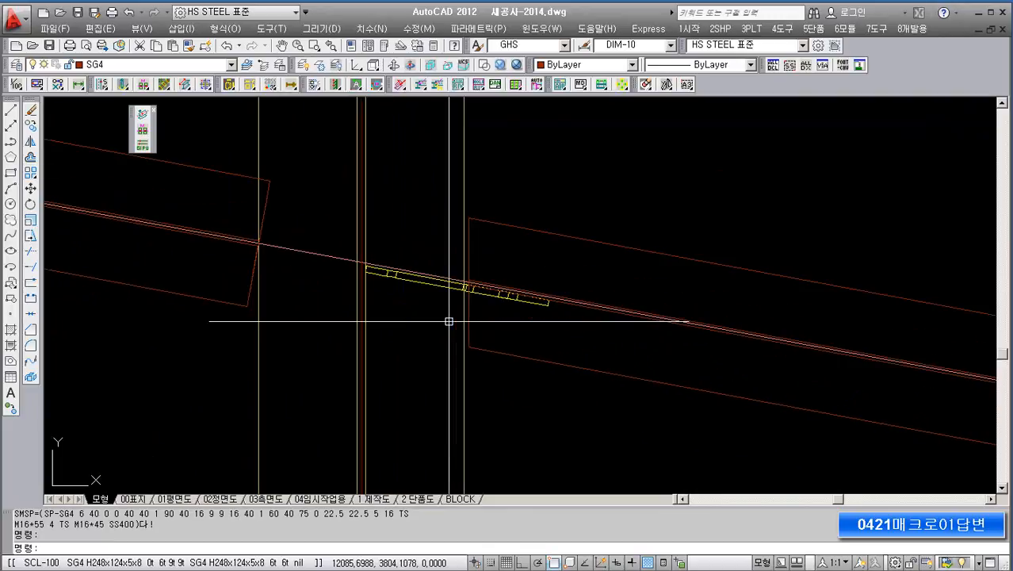
{"action": "middle_click_drag", "start_coordinate": [449, 322], "coordinate": [420, 336]}
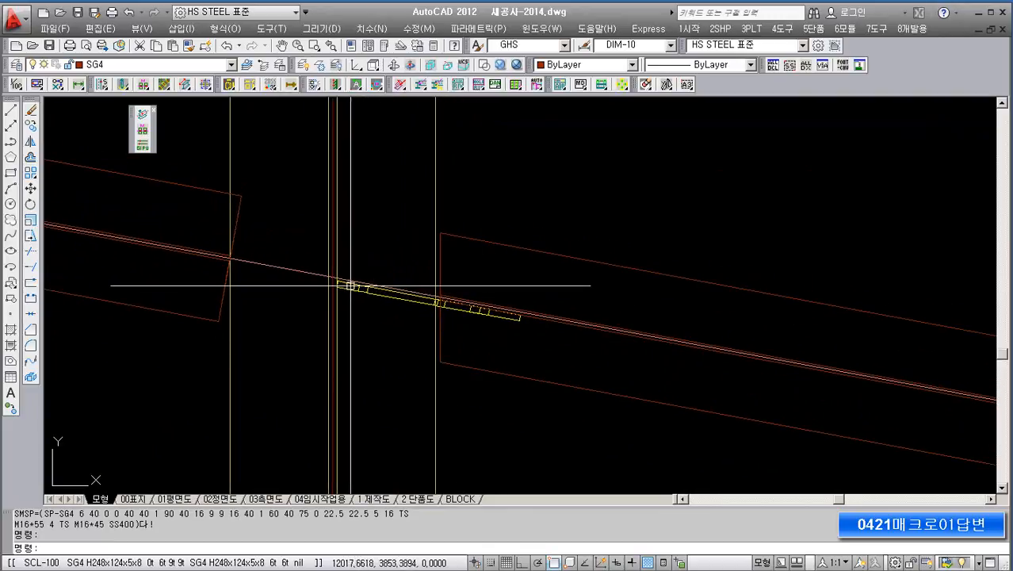
{"action": "scroll", "coordinate": [520, 335], "scroll_direction": "down", "scroll_amount": 2}
{"action": "mouse_move", "coordinate": [520, 335]}
{"action": "middle_mouse_down"}
{"action": "mouse_move", "coordinate": [351, 335]}
{"action": "mouse_move", "coordinate": [358, 351]}
{"action": "mouse_move", "coordinate": [366, 339]}
{"action": "middle_mouse_up"}
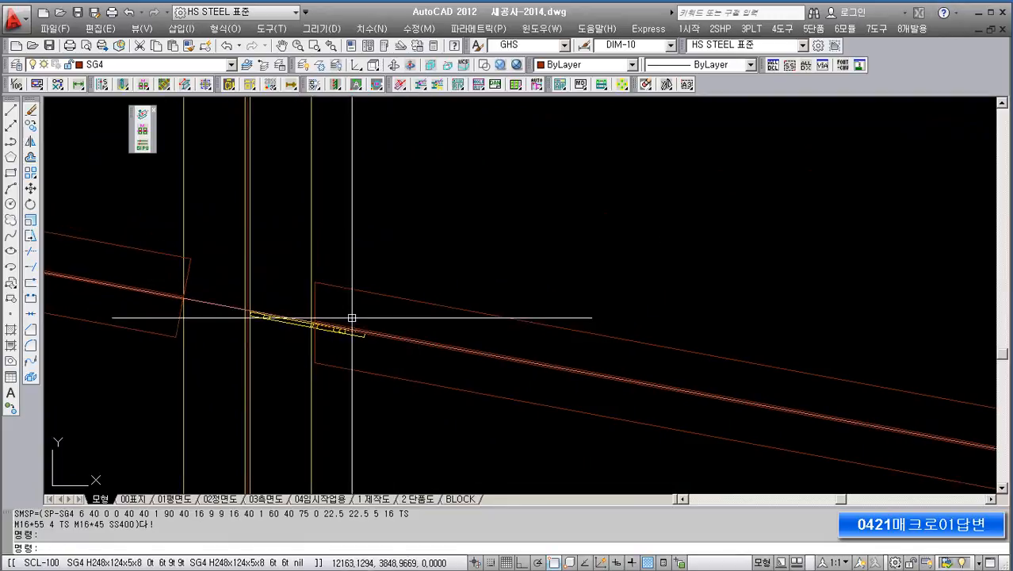
{"action": "middle_click_drag", "start_coordinate": [416, 242], "coordinate": [393, 248]}
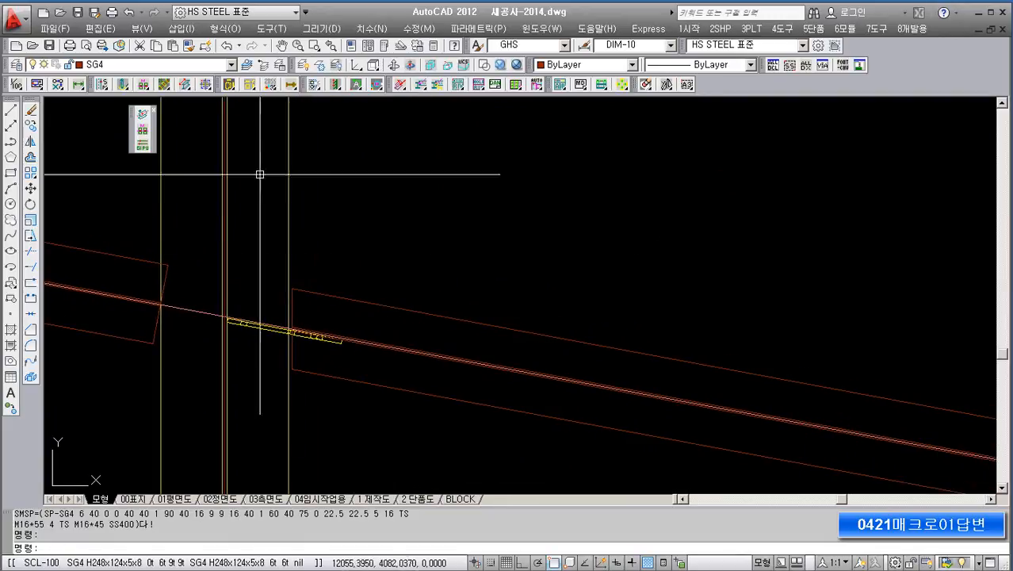
Step: Analyse the vertical girder and the descending SG4 brace with Macro01 and check their SBMANG angle
{"action": "left_click", "coordinate": [229, 85]}
{"action": "key", "text": "Return"}
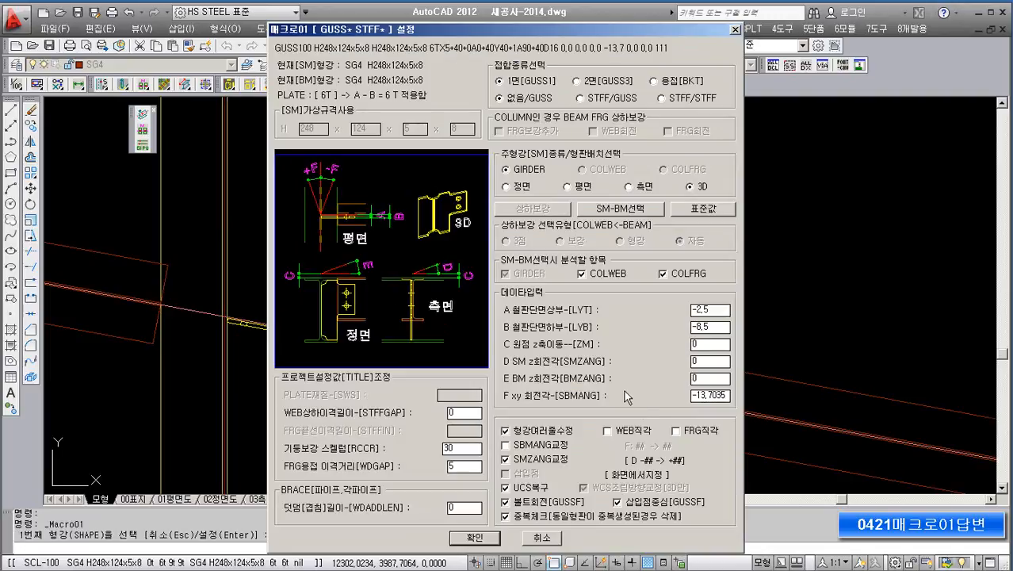
{"action": "left_click", "coordinate": [616, 211]}
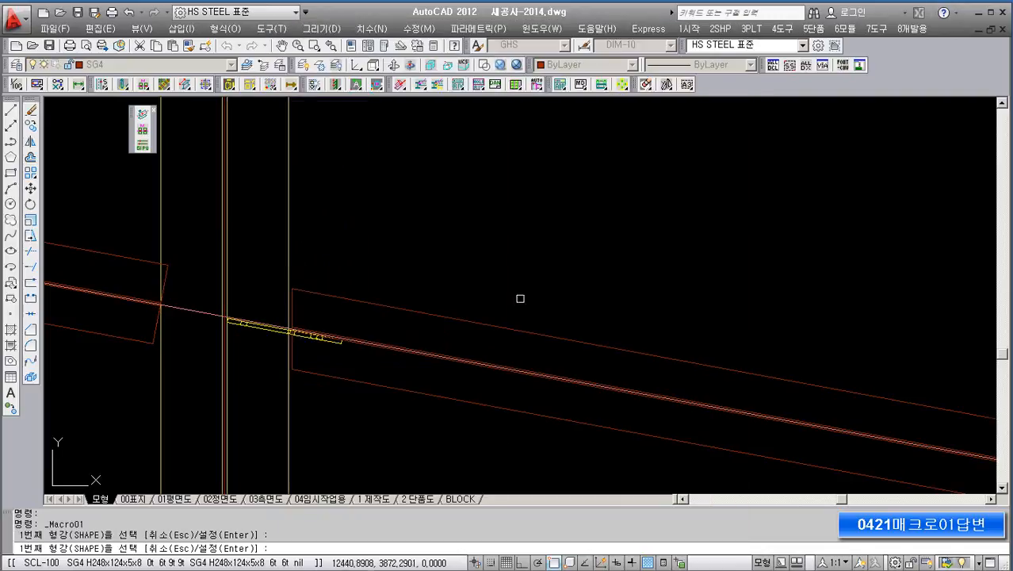
{"action": "left_click", "coordinate": [291, 408]}
{"action": "left_click", "coordinate": [352, 379]}
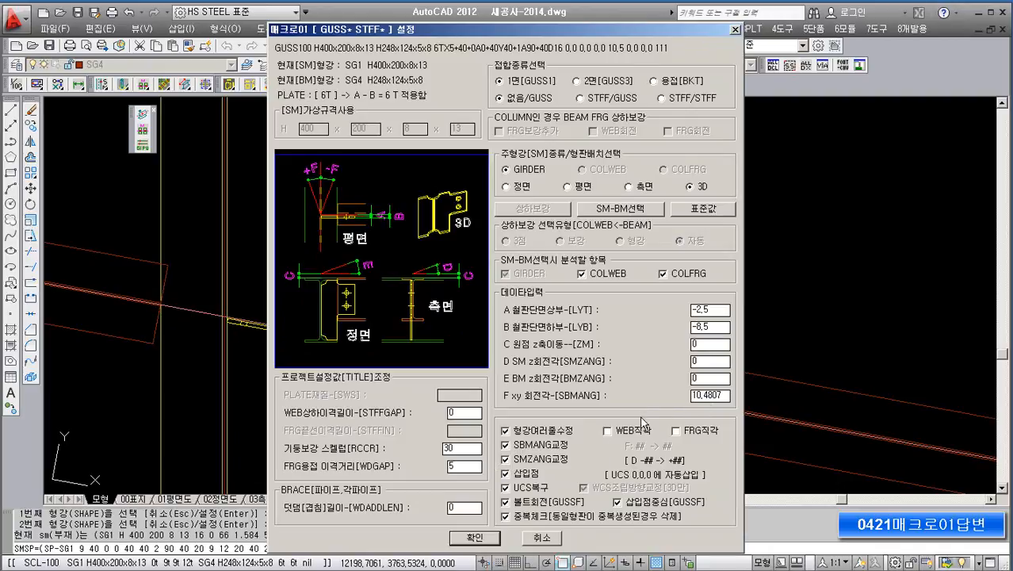
Step: Reselect the vertical girder and the ascending SG4 brace, turn on the SBMANG correction, and insert the gusset plate
{"action": "left_click", "coordinate": [617, 214]}
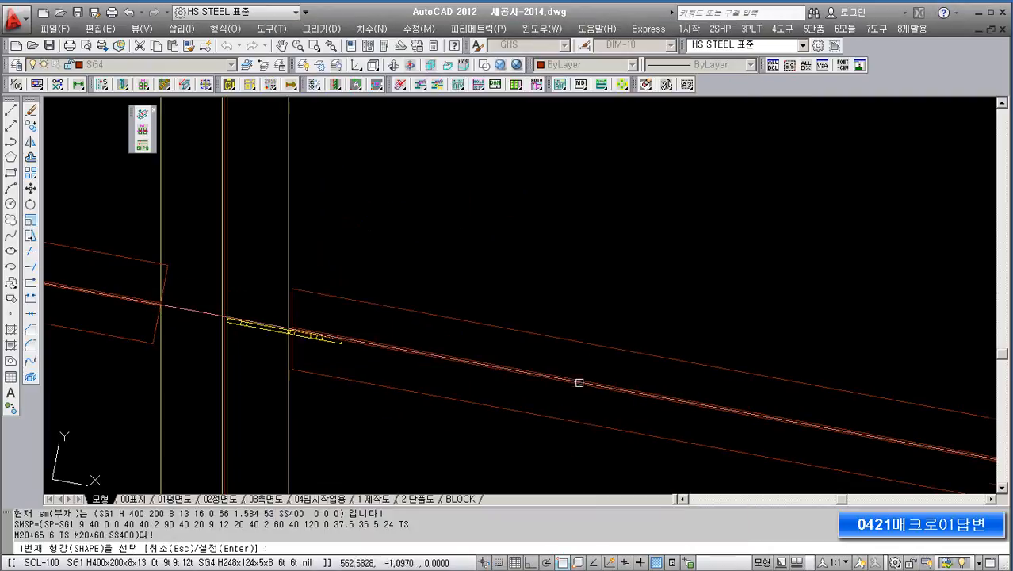
{"action": "scroll", "coordinate": [481, 333], "scroll_direction": "up", "scroll_amount": 5}
{"action": "left_click", "coordinate": [453, 326]}
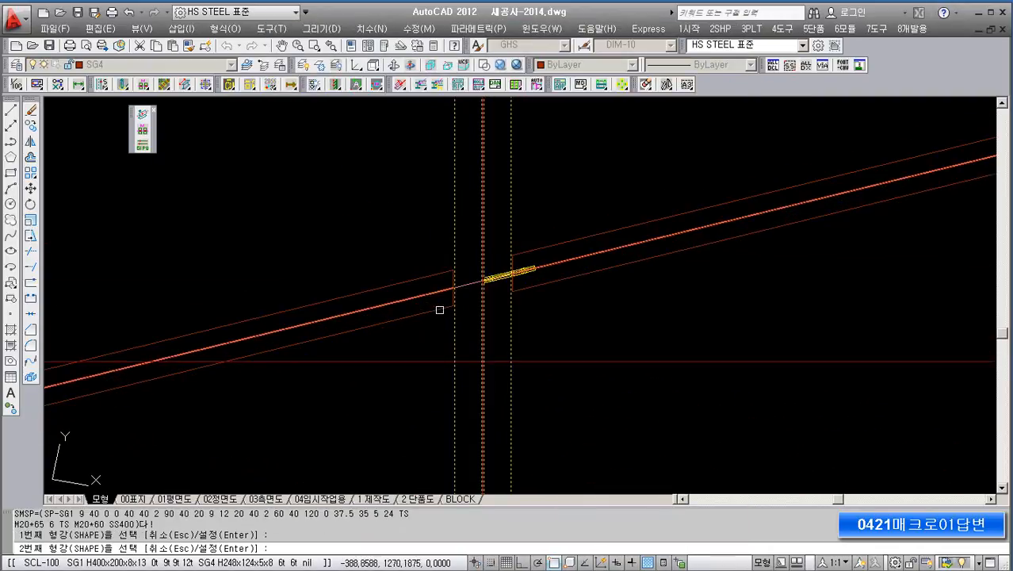
{"action": "left_click", "coordinate": [437, 309]}
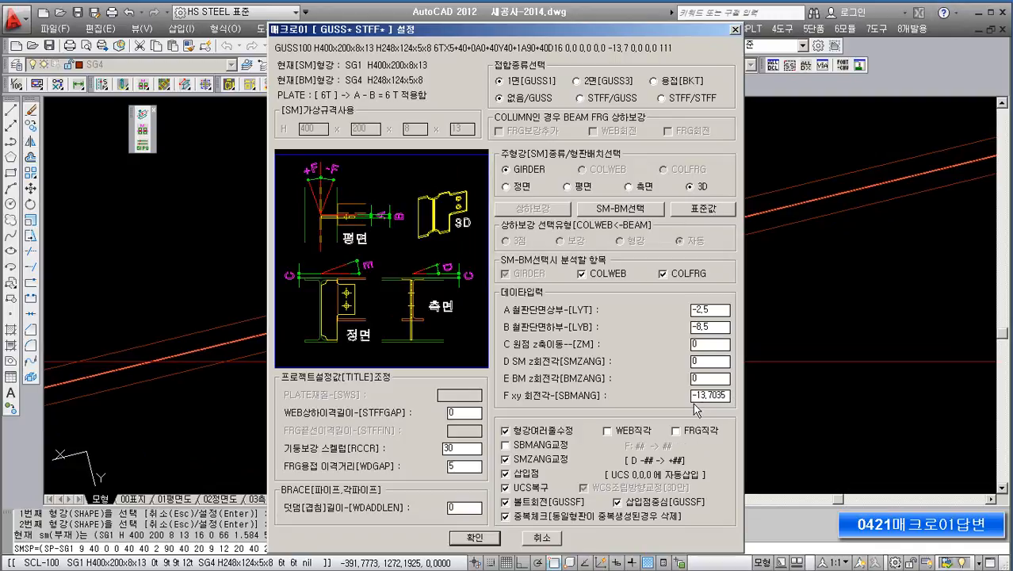
{"action": "left_click", "coordinate": [507, 445]}
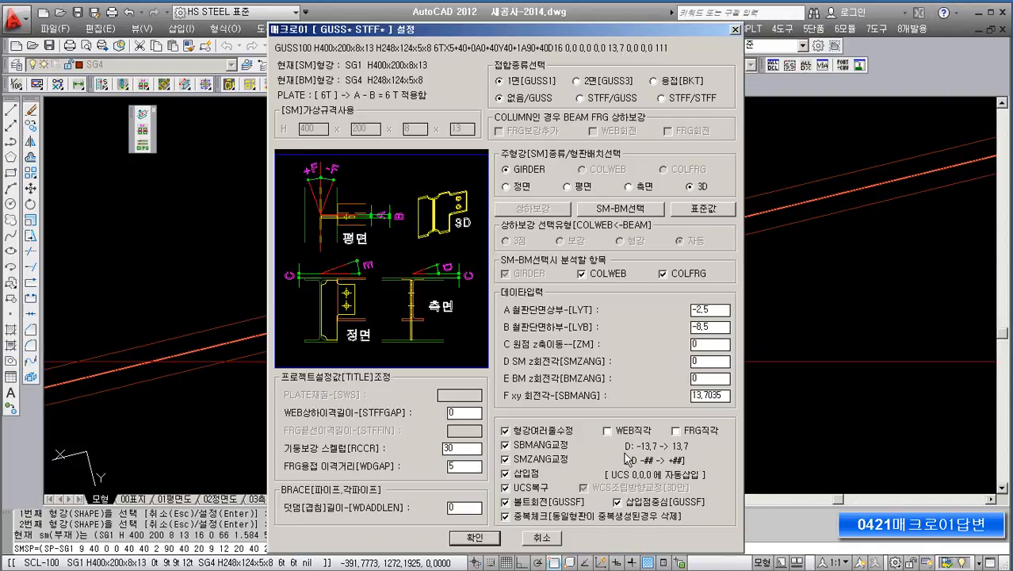
{"action": "left_click", "coordinate": [490, 544]}
Step: Run Macro01 on the vertical girder and the descending SG4 brace to load their joint data
{"action": "scroll", "coordinate": [445, 264], "scroll_direction": "up", "scroll_amount": 4}
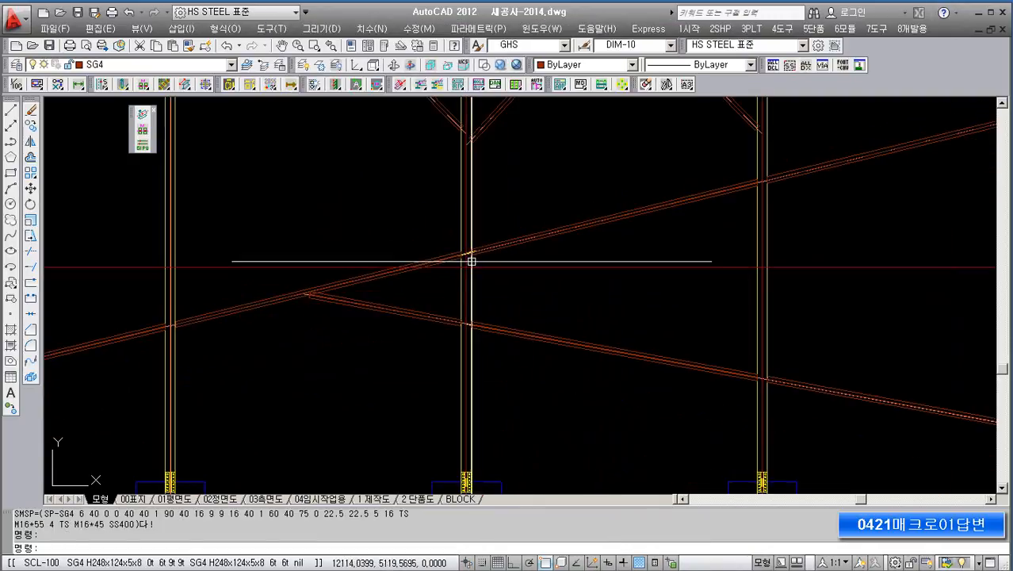
{"action": "scroll", "coordinate": [471, 260], "scroll_direction": "up", "scroll_amount": 5}
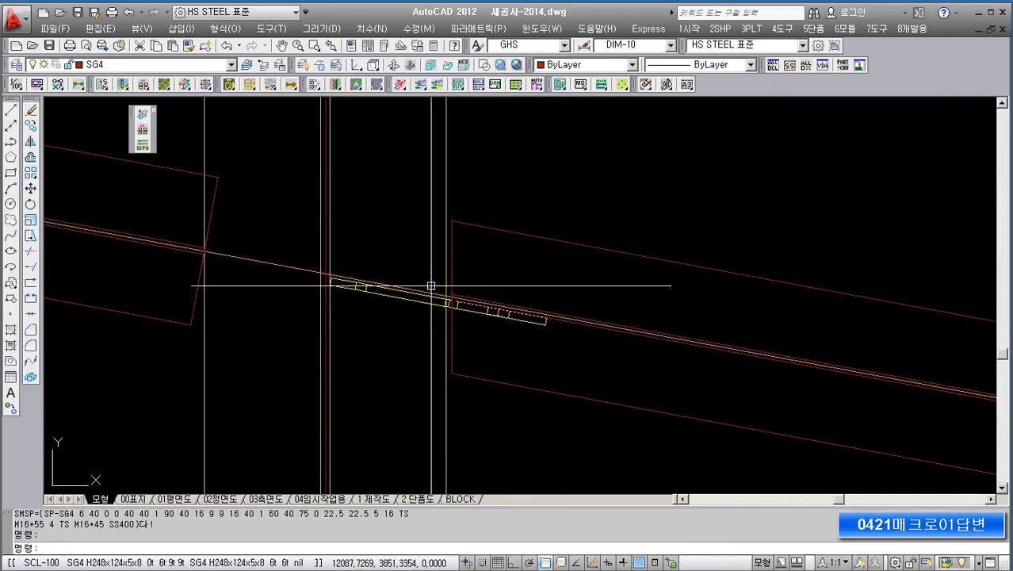
{"action": "mouse_move", "coordinate": [439, 339]}
{"action": "middle_mouse_down"}
{"action": "mouse_move", "coordinate": [423, 360]}
{"action": "mouse_move", "coordinate": [421, 317]}
{"action": "mouse_move", "coordinate": [339, 335]}
{"action": "mouse_move", "coordinate": [328, 360]}
{"action": "mouse_move", "coordinate": [287, 339]}
{"action": "middle_mouse_up"}
{"action": "scroll", "coordinate": [302, 358], "scroll_direction": "down", "scroll_amount": 3}
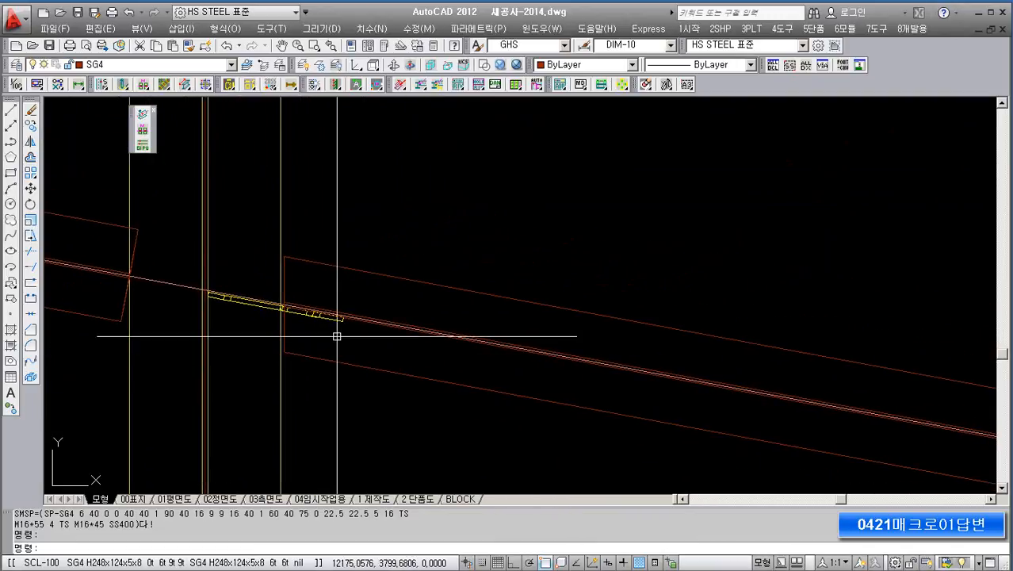
{"action": "key", "text": "Return"}
{"action": "key", "text": "Return"}
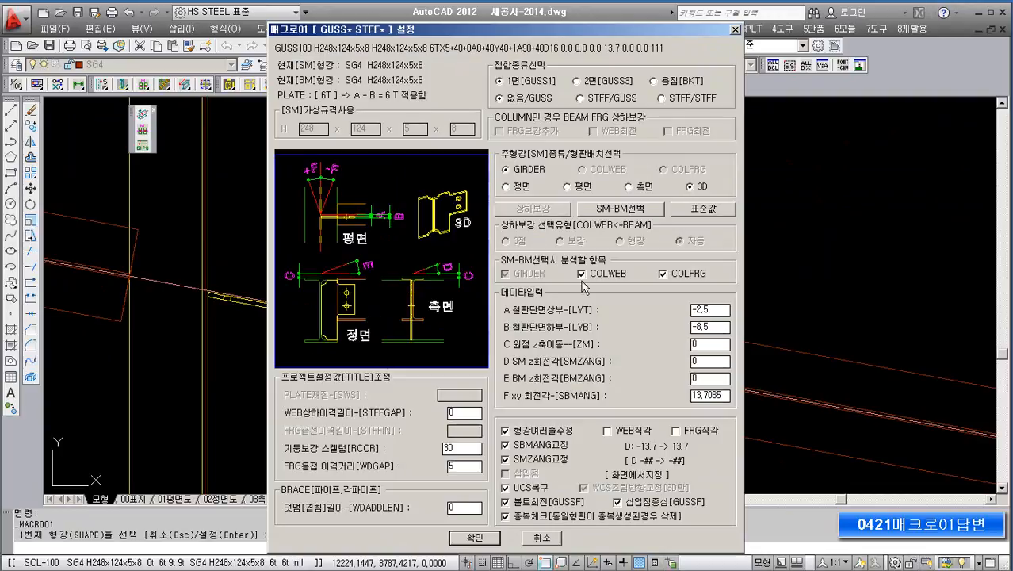
{"action": "left_click", "coordinate": [620, 209]}
{"action": "left_click", "coordinate": [283, 371]}
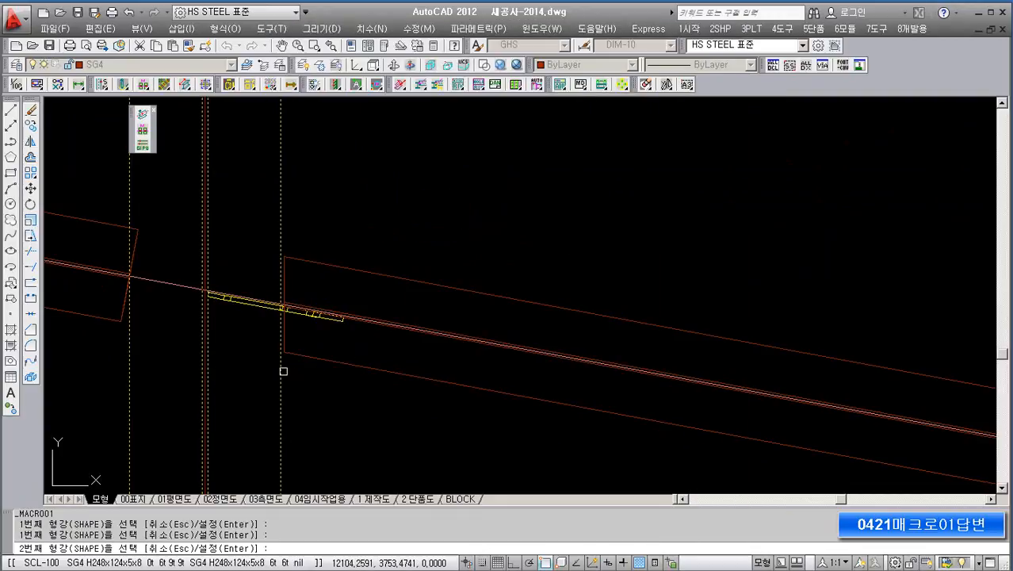
{"action": "left_click", "coordinate": [310, 358]}
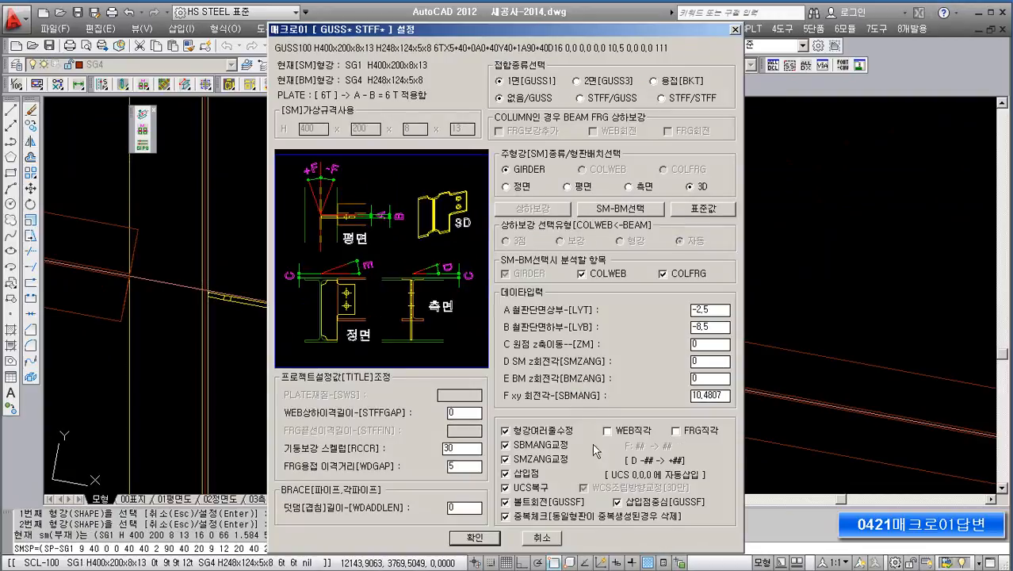
Step: Set the plate offsets LYT to 8.5 and LYB to 2.5, and insert the gusset plate on the descending SG4 brace
{"action": "left_click", "coordinate": [617, 502]}
{"action": "left_click_drag", "start_coordinate": [721, 314], "coordinate": [691, 311]}
{"action": "type", "text": "8"}
{"action": "left_click", "coordinate": [724, 329]}
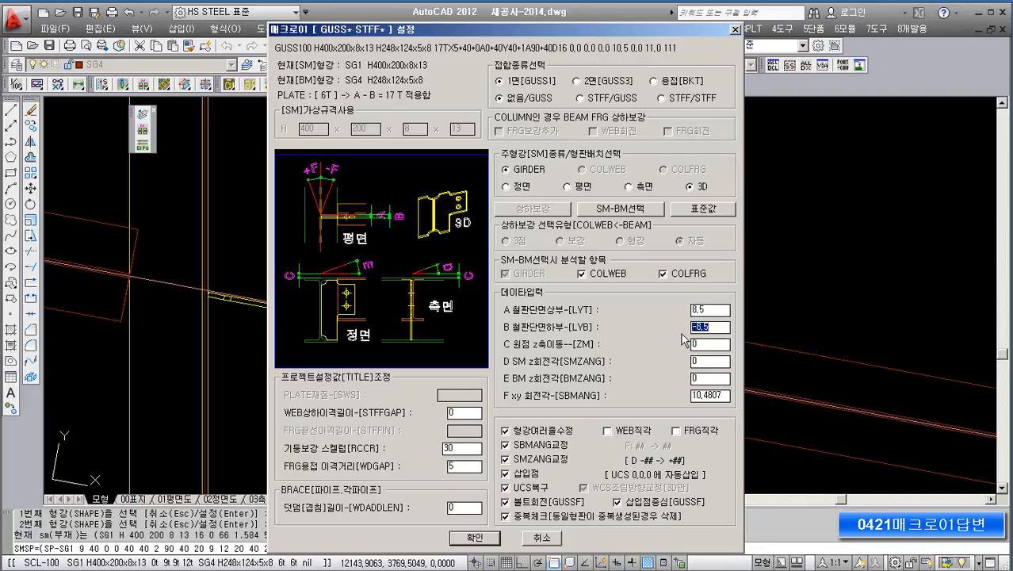
{"action": "type", "text": "4"}
{"action": "left_click", "coordinate": [474, 539]}
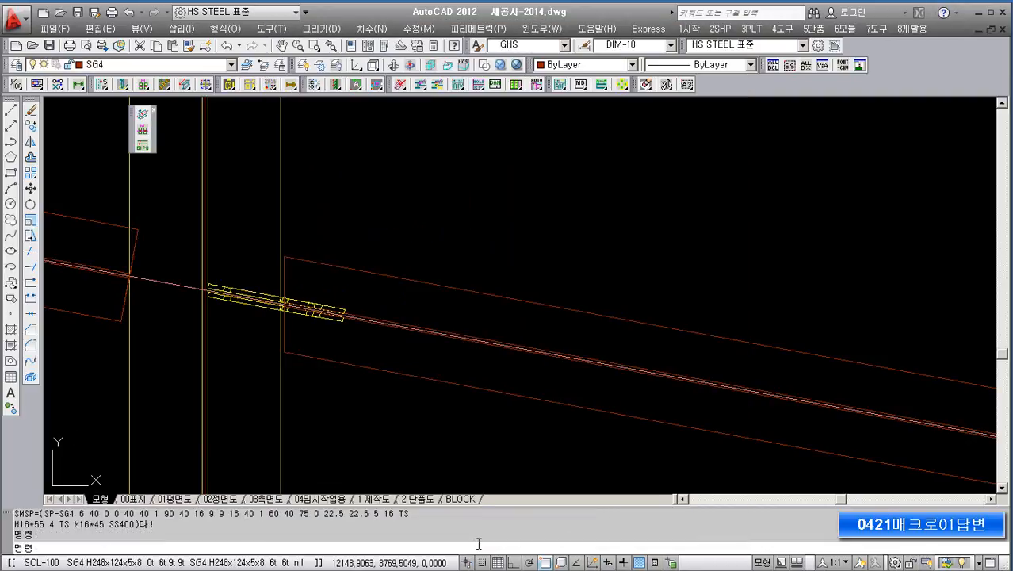
Step: Compare the positions of the two gusset plates on opposite sides of the descending brace's web
{"action": "scroll", "coordinate": [420, 330], "scroll_direction": "up", "scroll_amount": 5}
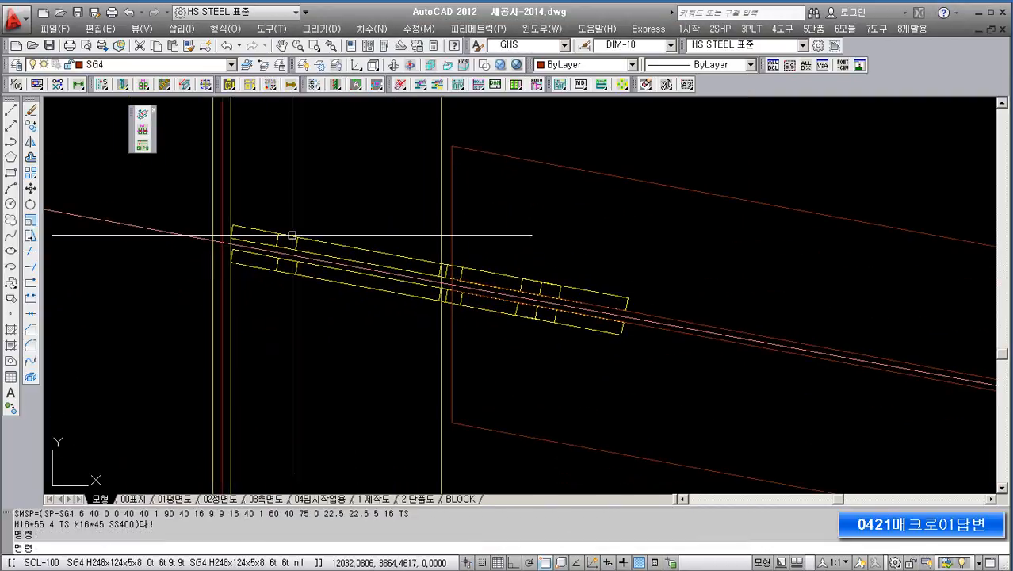
{"action": "middle_click_drag", "start_coordinate": [270, 248], "coordinate": [258, 226]}
{"action": "scroll", "coordinate": [332, 260], "scroll_direction": "down", "scroll_amount": 2}
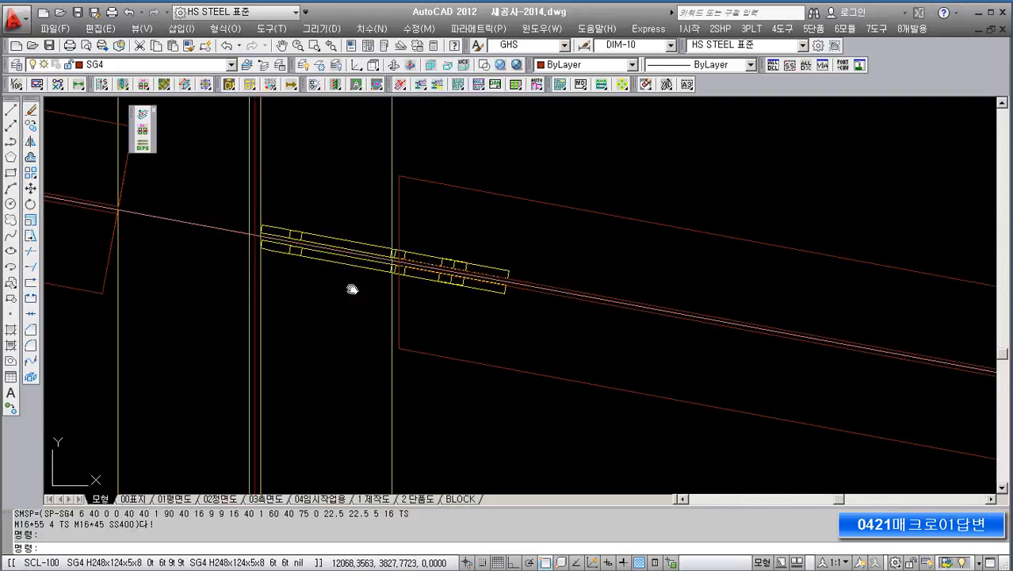
{"action": "middle_click_drag", "start_coordinate": [351, 287], "coordinate": [305, 315]}
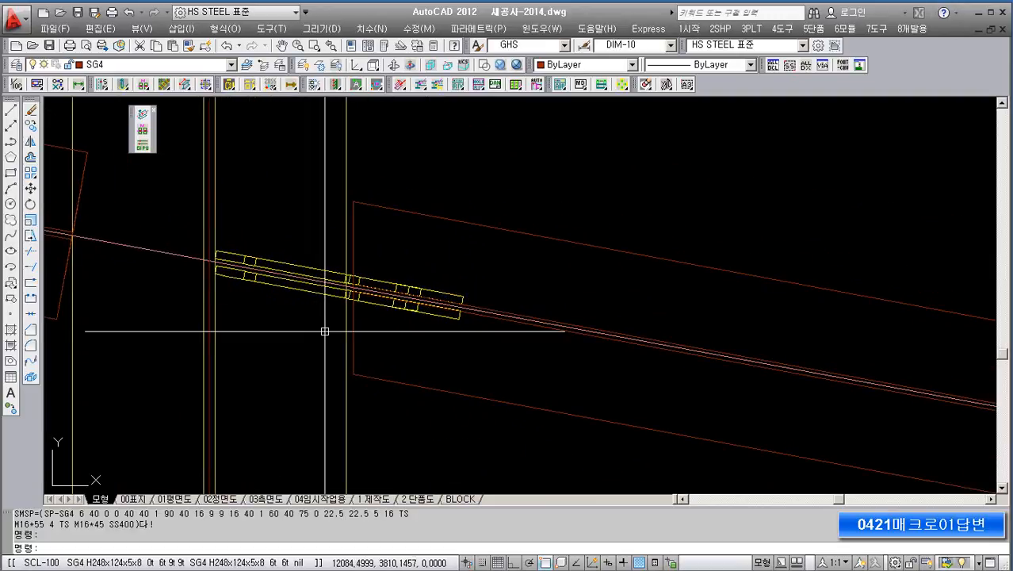
{"action": "scroll", "coordinate": [398, 326], "scroll_direction": "down", "scroll_amount": 4}
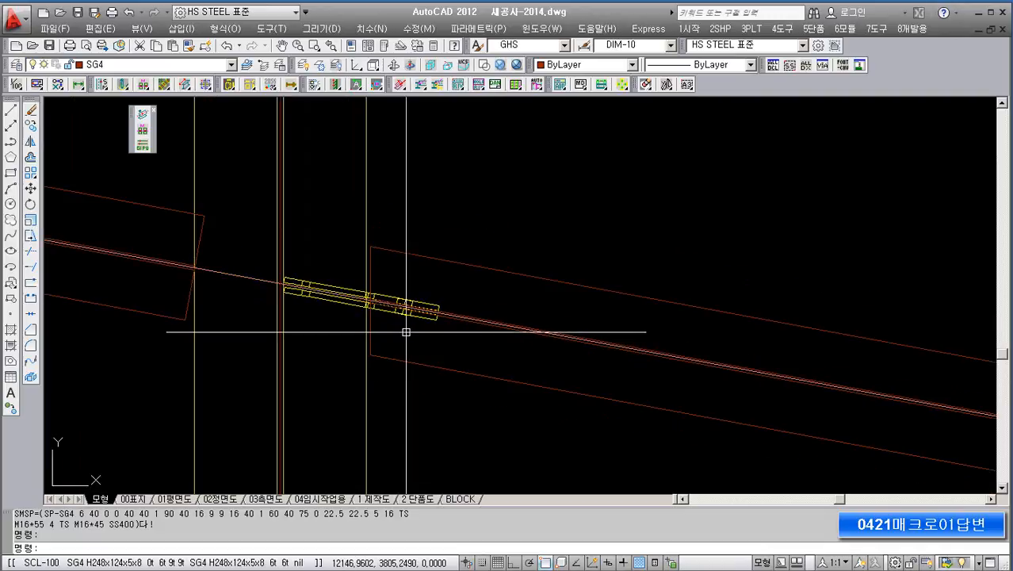
{"action": "scroll", "coordinate": [367, 322], "scroll_direction": "up", "scroll_amount": 4}
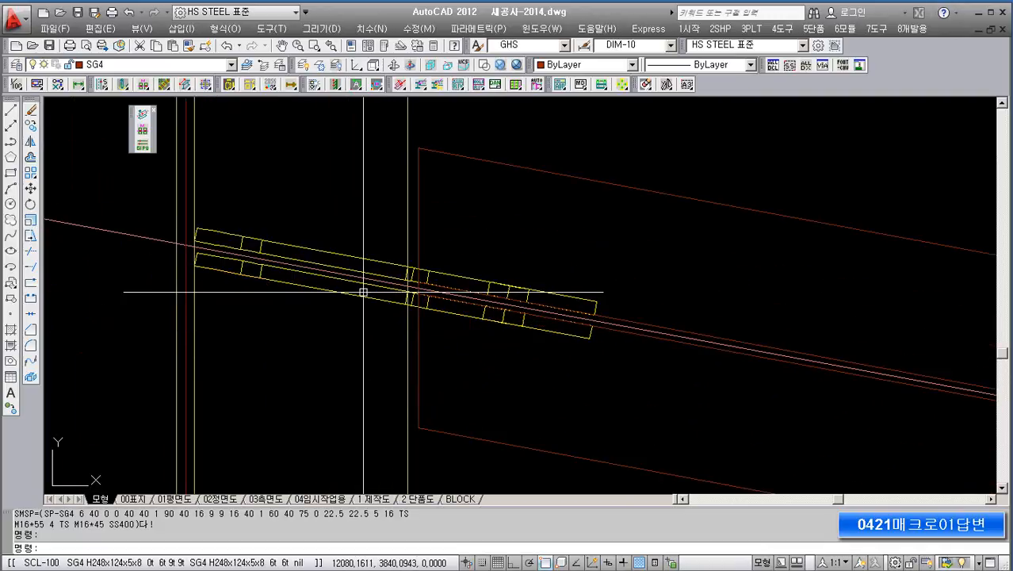
{"action": "scroll", "coordinate": [361, 309], "scroll_direction": "down", "scroll_amount": 5}
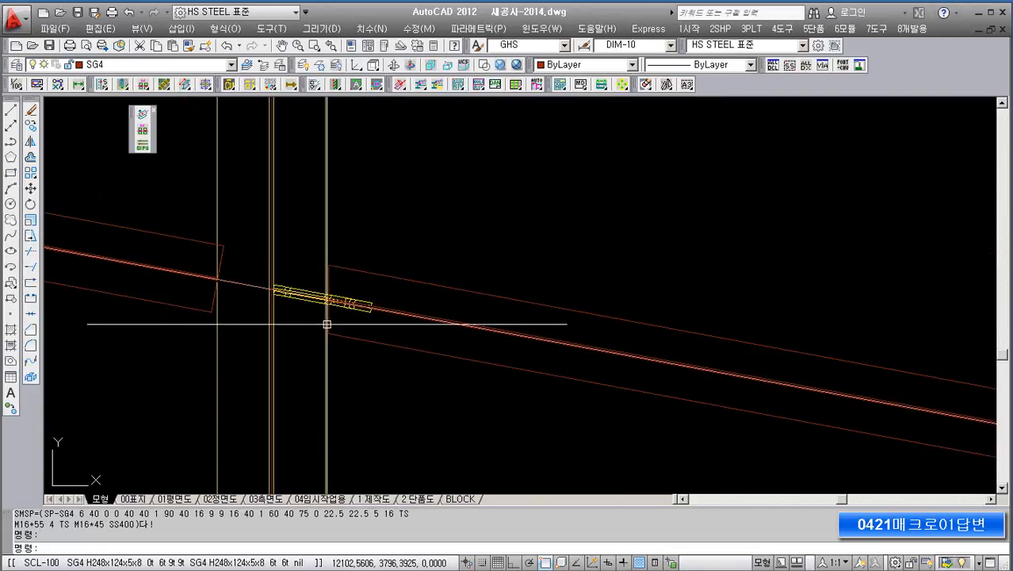
Step: Run Macro01 on the vertical girder and the brace segment to its left, and insert the gusset plate with the analysed offsets
{"action": "left_click", "coordinate": [230, 86]}
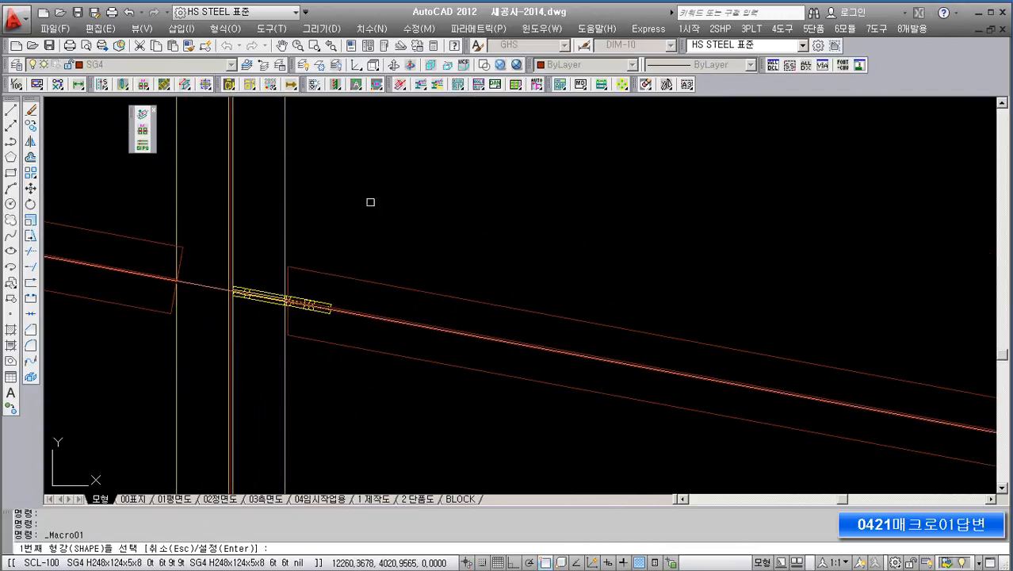
{"action": "key", "text": "Return"}
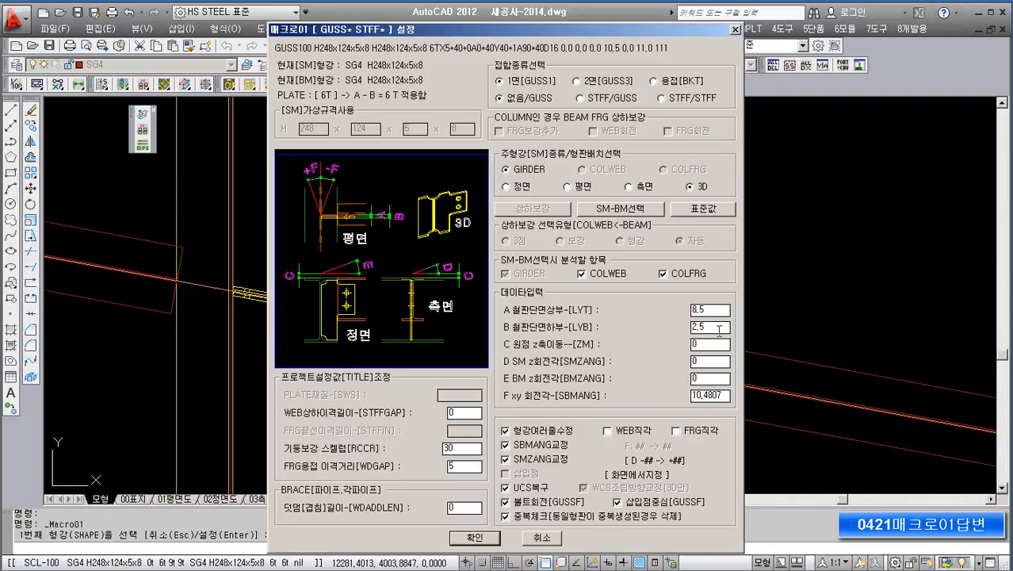
{"action": "left_click", "coordinate": [621, 209]}
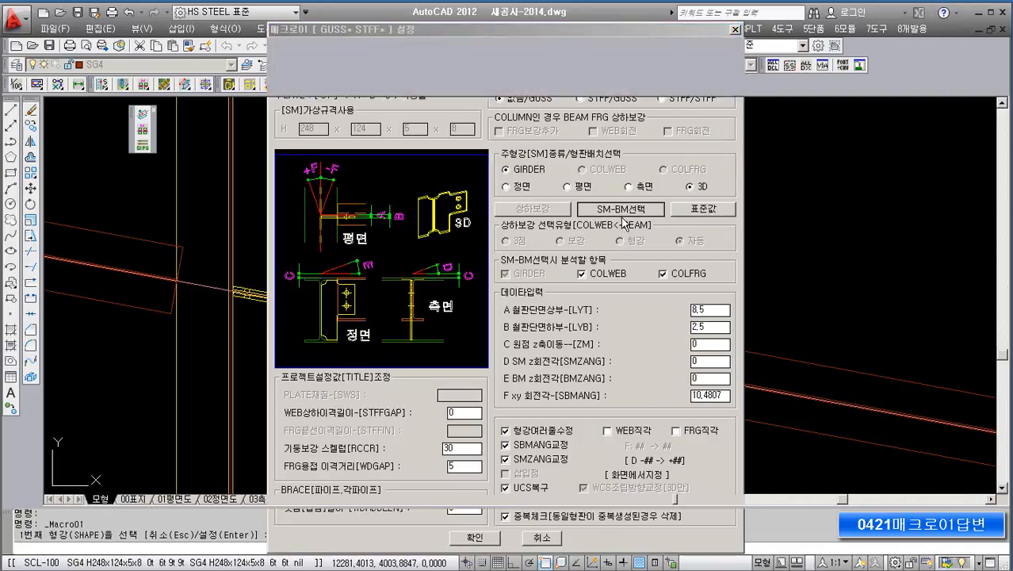
{"action": "left_click", "coordinate": [395, 330]}
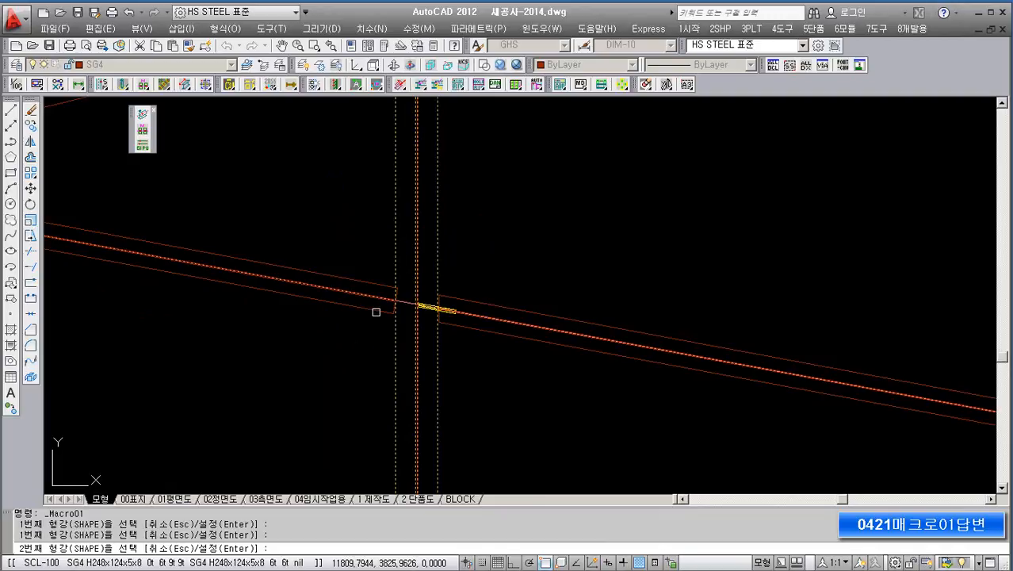
{"action": "left_click", "coordinate": [374, 308]}
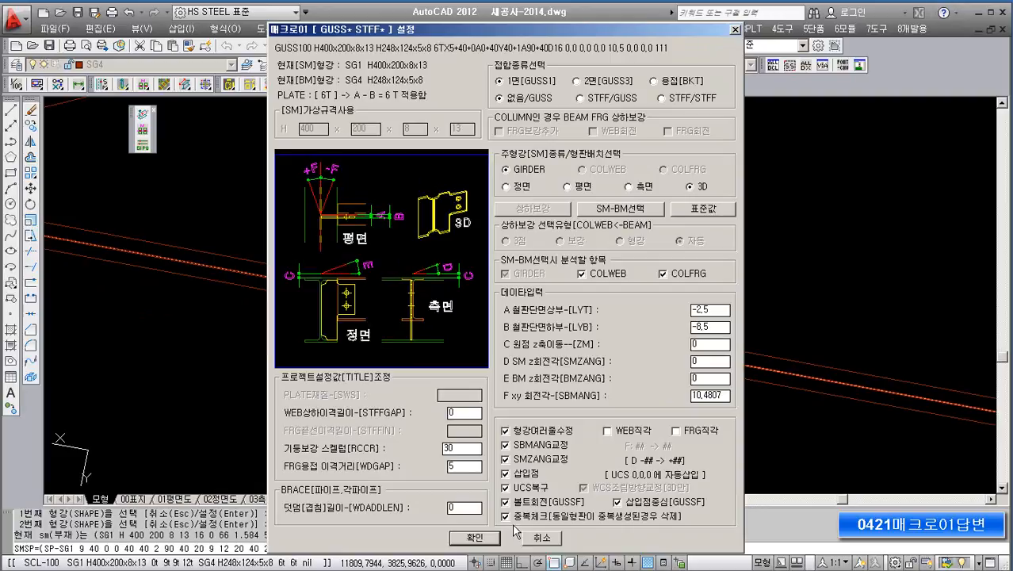
{"action": "left_click", "coordinate": [473, 541]}
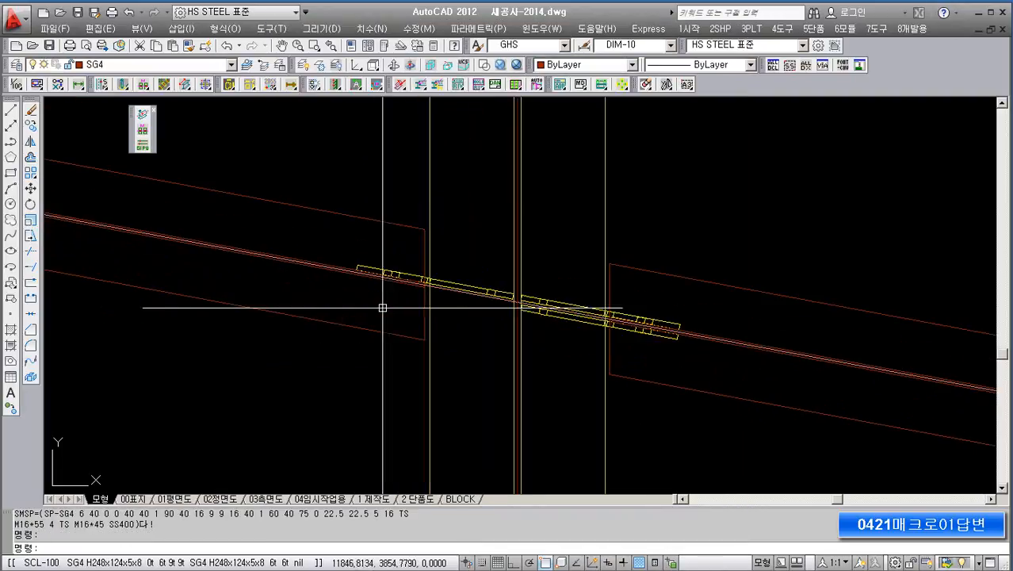
Step: Run Macro01 at the next girder along the descending brace, analysing the girder with the SG4 segment to its right
{"action": "scroll", "coordinate": [429, 280], "scroll_direction": "down", "scroll_amount": 13}
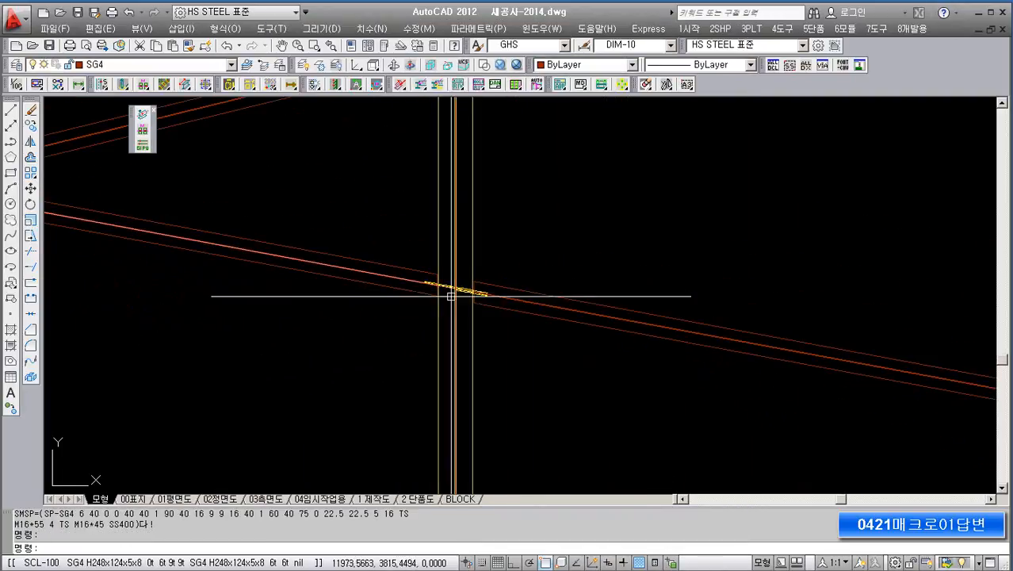
{"action": "scroll", "coordinate": [531, 356], "scroll_direction": "down", "scroll_amount": 3}
{"action": "scroll", "coordinate": [555, 317], "scroll_direction": "up", "scroll_amount": 6}
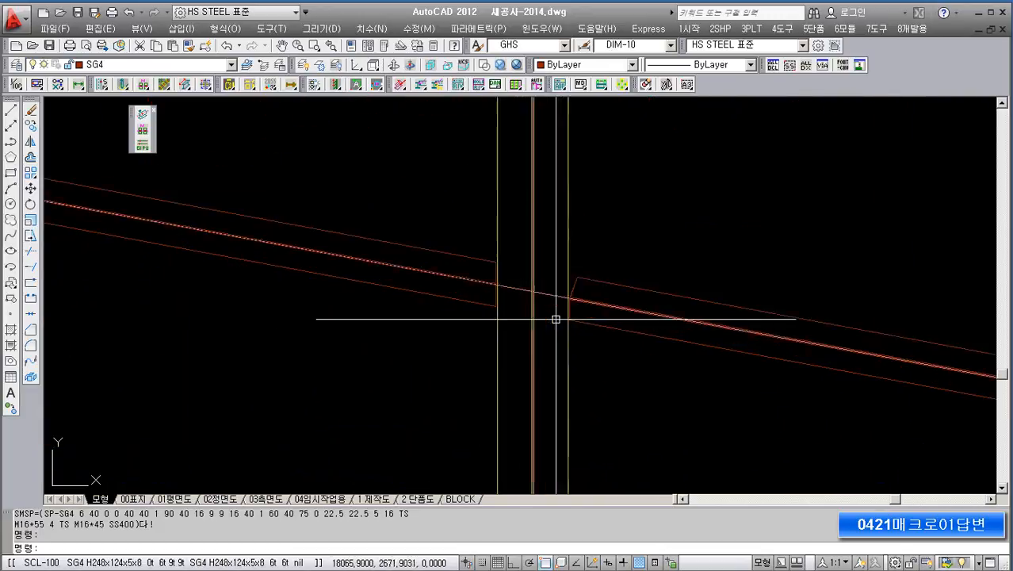
{"action": "key", "text": "Return"}
{"action": "key", "text": "Return"}
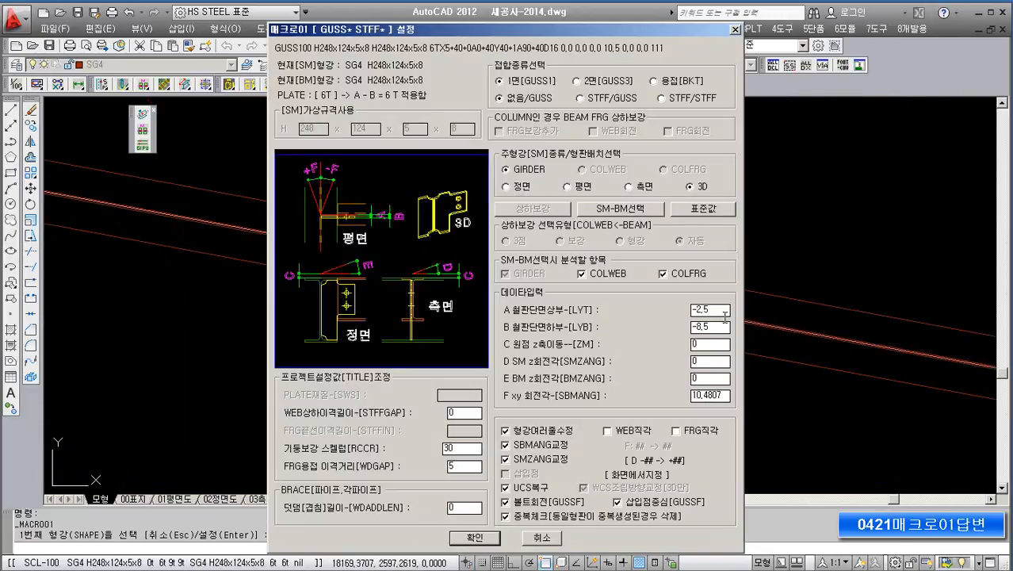
{"action": "left_click", "coordinate": [620, 213]}
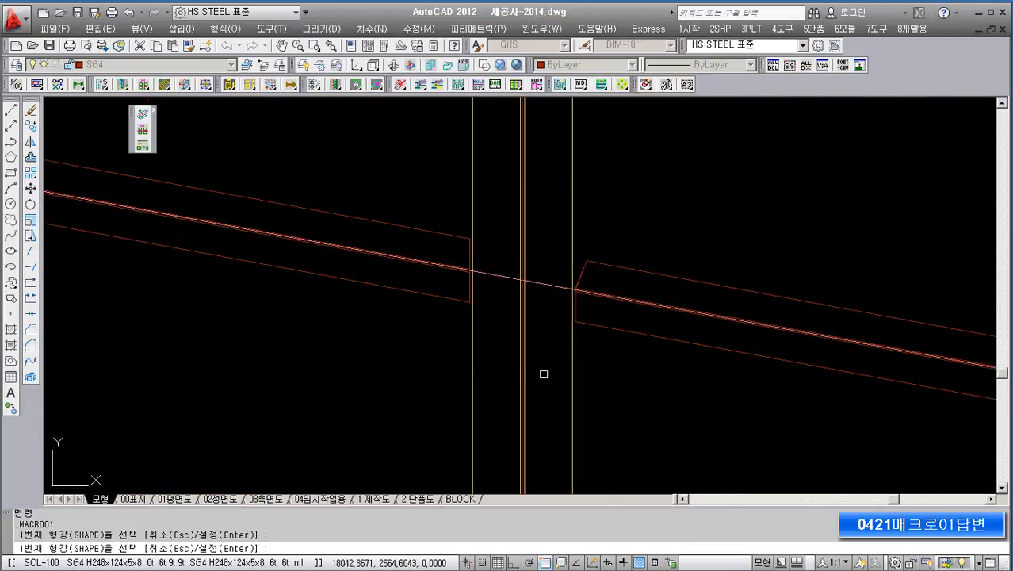
{"action": "left_click", "coordinate": [573, 359]}
{"action": "left_click", "coordinate": [602, 332]}
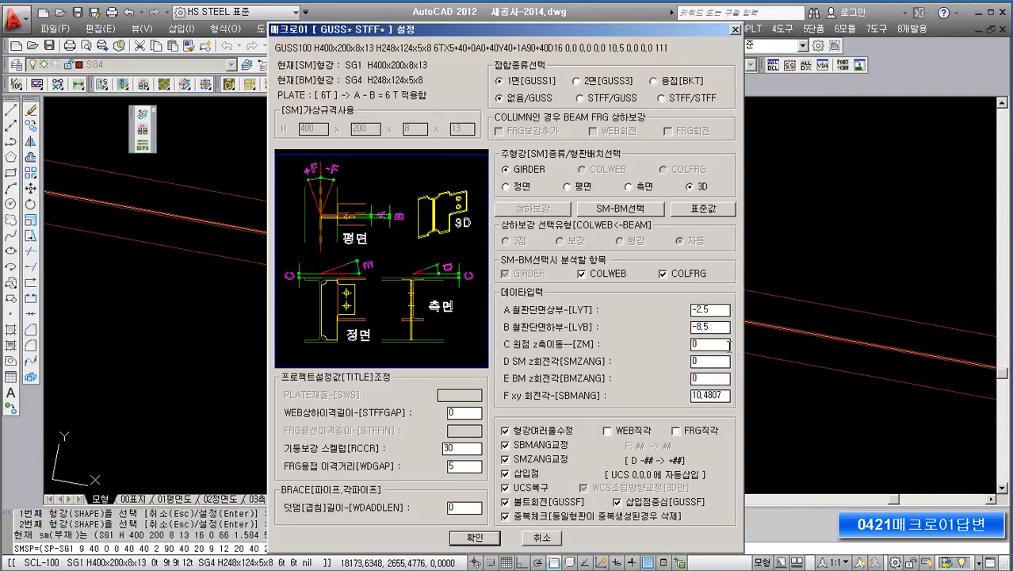
Step: Set LYT to 8.5 and LYB to 2.5 for this joint and insert the gusset plate on the right-hand segment
{"action": "double_click", "coordinate": [722, 315]}
{"action": "type", "text": "8"}
{"action": "left_click_drag", "start_coordinate": [719, 332], "coordinate": [654, 332]}
{"action": "type", "text": "2."}
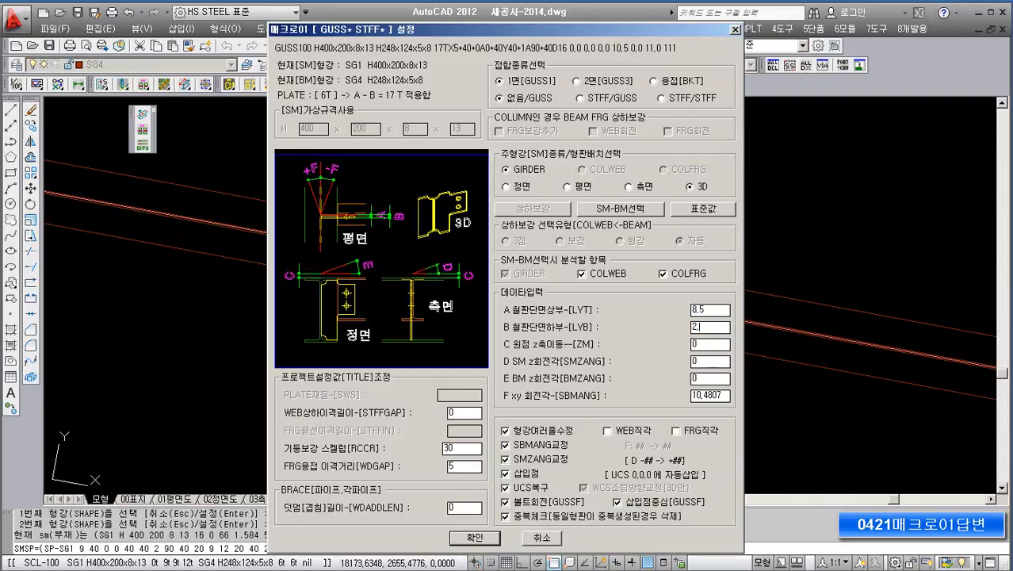
{"action": "left_click", "coordinate": [484, 544]}
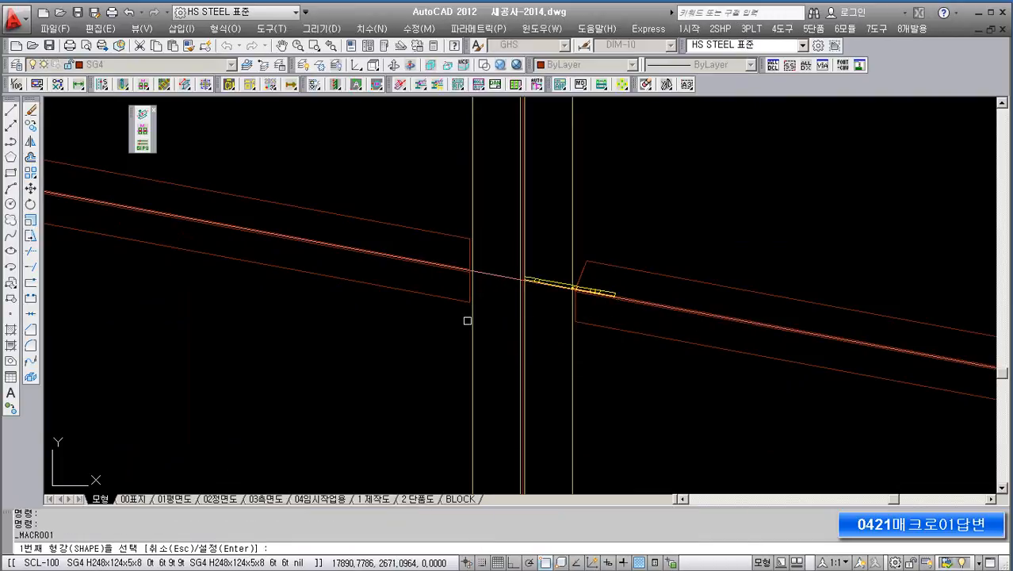
Step: Insert the gusset plate on the SG4 segment left of the same girder with Macro01
{"action": "left_click", "coordinate": [441, 299]}
{"action": "middle_click_drag", "start_coordinate": [410, 378], "coordinate": [377, 412]}
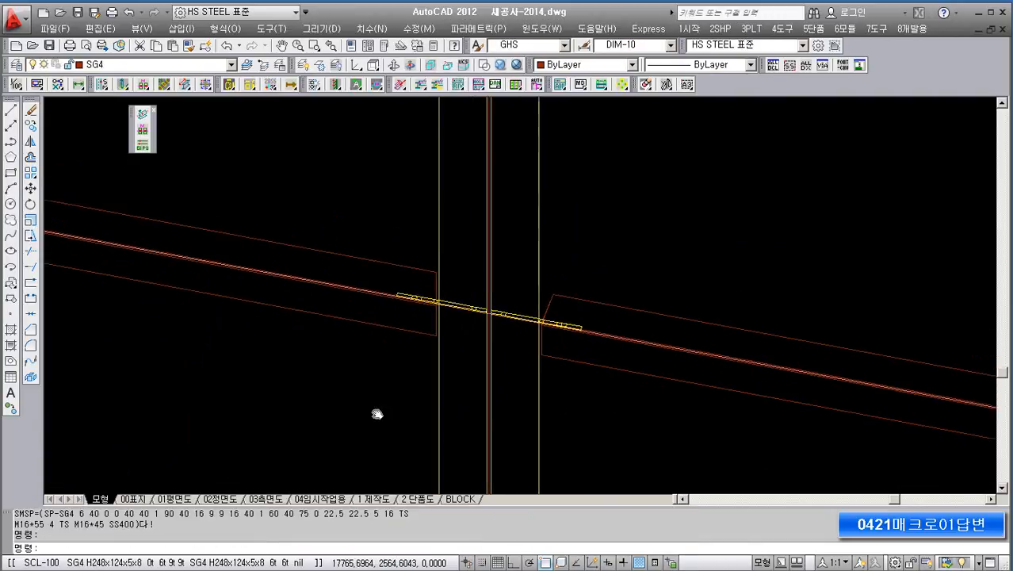
{"action": "scroll", "coordinate": [452, 313], "scroll_direction": "up", "scroll_amount": 3}
{"action": "middle_click_drag", "start_coordinate": [461, 346], "coordinate": [399, 338]}
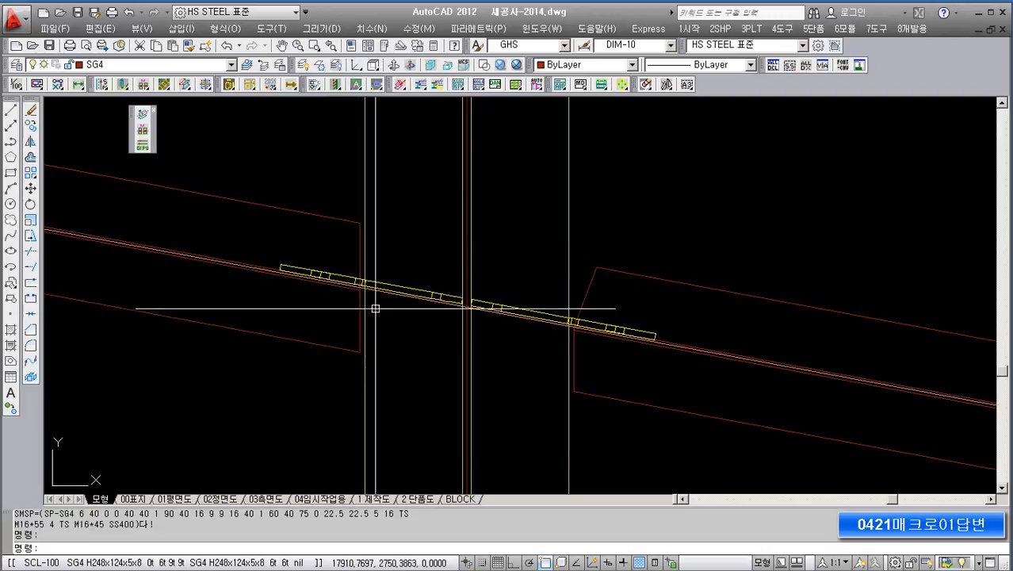
Step: Compare the alignment of the left and right gusset plates at this girder with those at the previous girder joint
{"action": "scroll", "coordinate": [378, 344], "scroll_direction": "down", "scroll_amount": 3}
{"action": "mouse_move", "coordinate": [378, 344]}
{"action": "middle_mouse_down"}
{"action": "mouse_move", "coordinate": [475, 339]}
{"action": "mouse_move", "coordinate": [455, 313]}
{"action": "middle_mouse_up"}
{"action": "scroll", "coordinate": [455, 312], "scroll_direction": "up", "scroll_amount": 4}
{"action": "scroll", "coordinate": [500, 313], "scroll_direction": "down", "scroll_amount": 6}
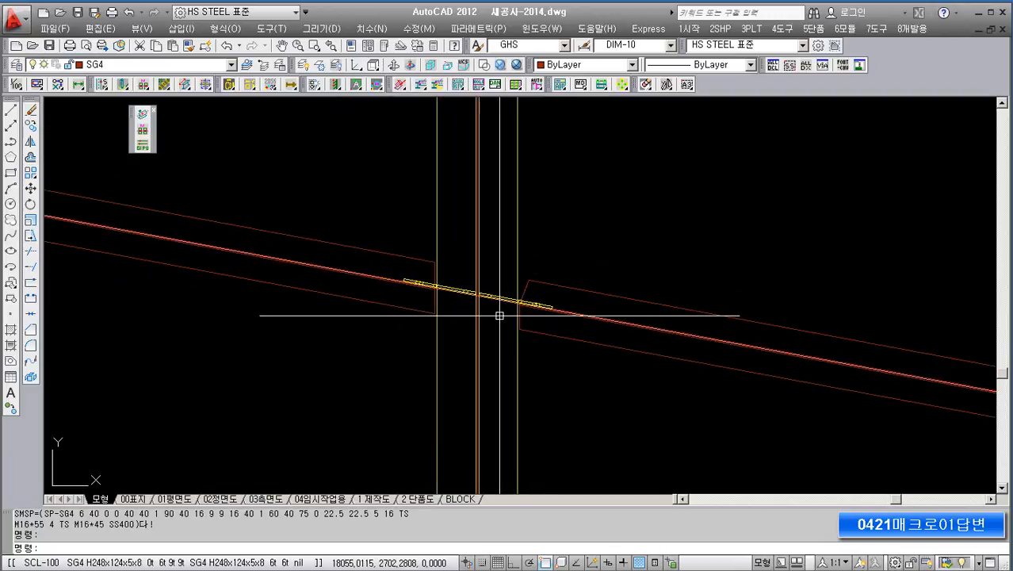
{"action": "middle_click_drag", "start_coordinate": [312, 325], "coordinate": [724, 342]}
{"action": "middle_click_drag", "start_coordinate": [312, 217], "coordinate": [471, 302]}
{"action": "scroll", "coordinate": [471, 302], "scroll_direction": "up", "scroll_amount": 6}
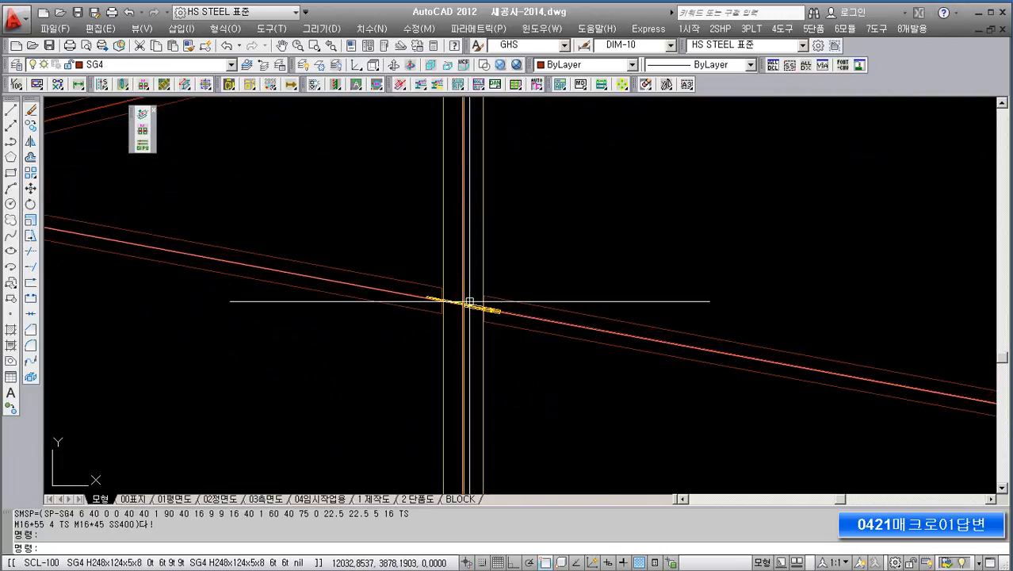
{"action": "scroll", "coordinate": [476, 323], "scroll_direction": "down", "scroll_amount": 4}
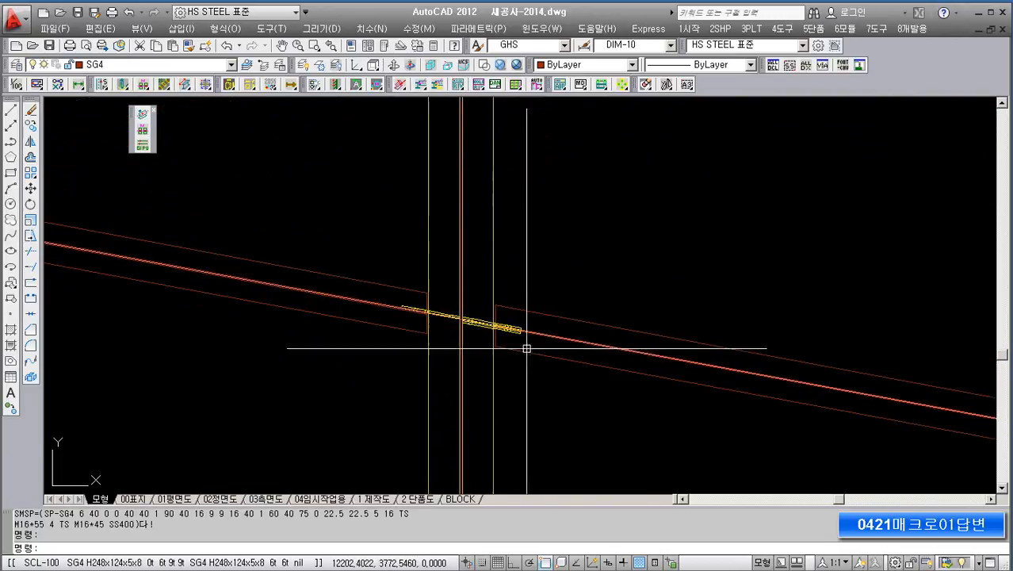
{"action": "middle_click_drag", "start_coordinate": [527, 347], "coordinate": [328, 362]}
{"action": "scroll", "coordinate": [399, 324], "scroll_direction": "up", "scroll_amount": 2}
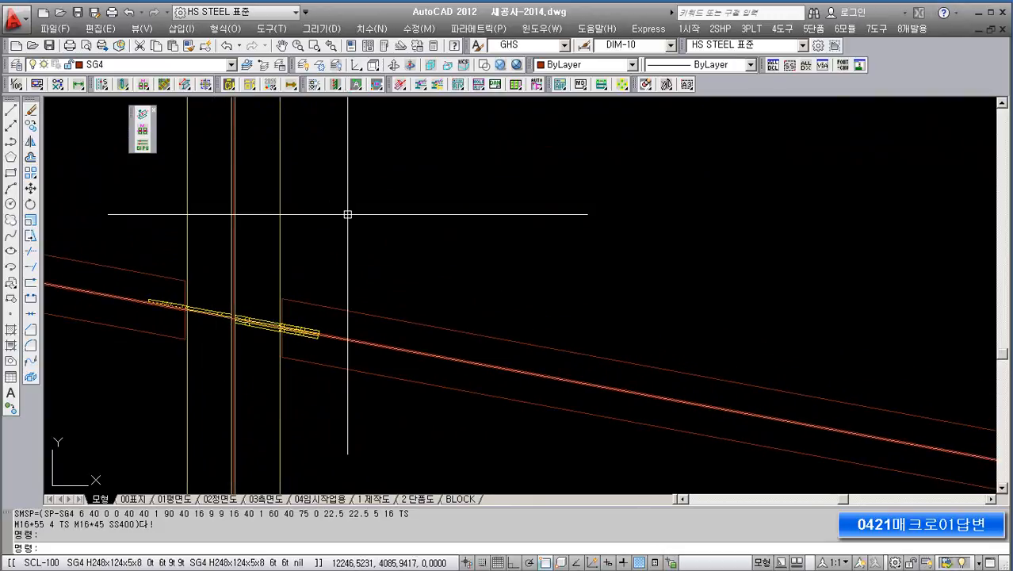
Step: Review the SG4 braces and their girder joints across the whole framing plan
{"action": "scroll", "coordinate": [395, 284], "scroll_direction": "down", "scroll_amount": 5}
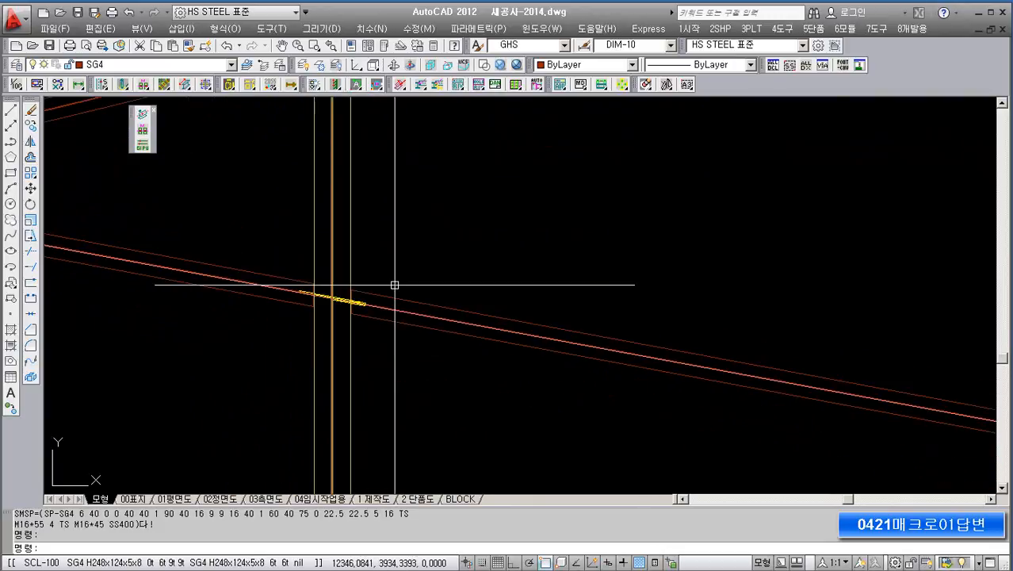
{"action": "scroll", "coordinate": [396, 288], "scroll_direction": "down", "scroll_amount": 3}
{"action": "scroll", "coordinate": [392, 286], "scroll_direction": "up", "scroll_amount": 2}
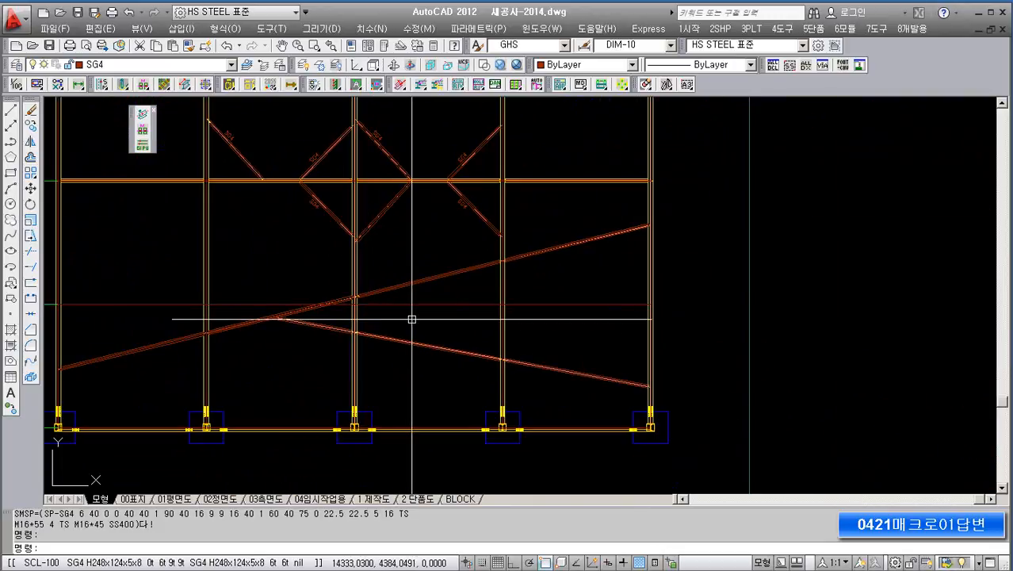
{"action": "middle_click_drag", "start_coordinate": [412, 319], "coordinate": [409, 327]}
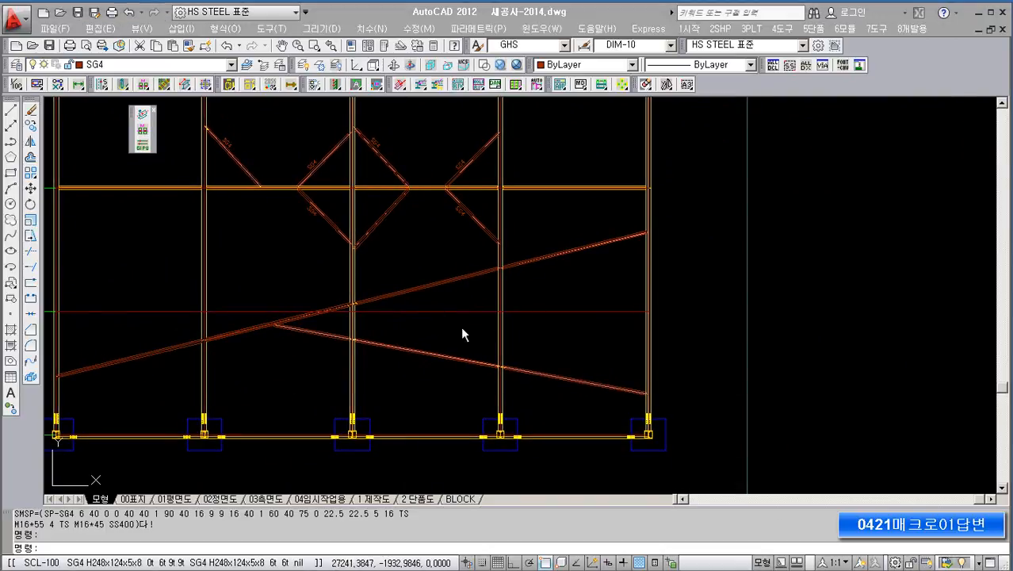
{"action": "middle_click_drag", "start_coordinate": [452, 330], "coordinate": [482, 358]}
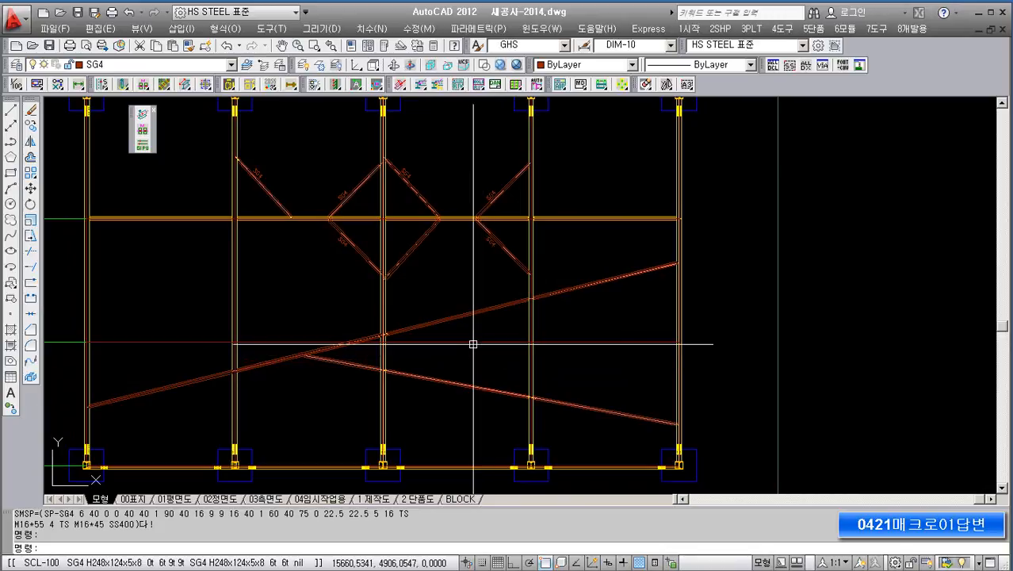
{"action": "scroll", "coordinate": [476, 346], "scroll_direction": "down", "scroll_amount": 3}
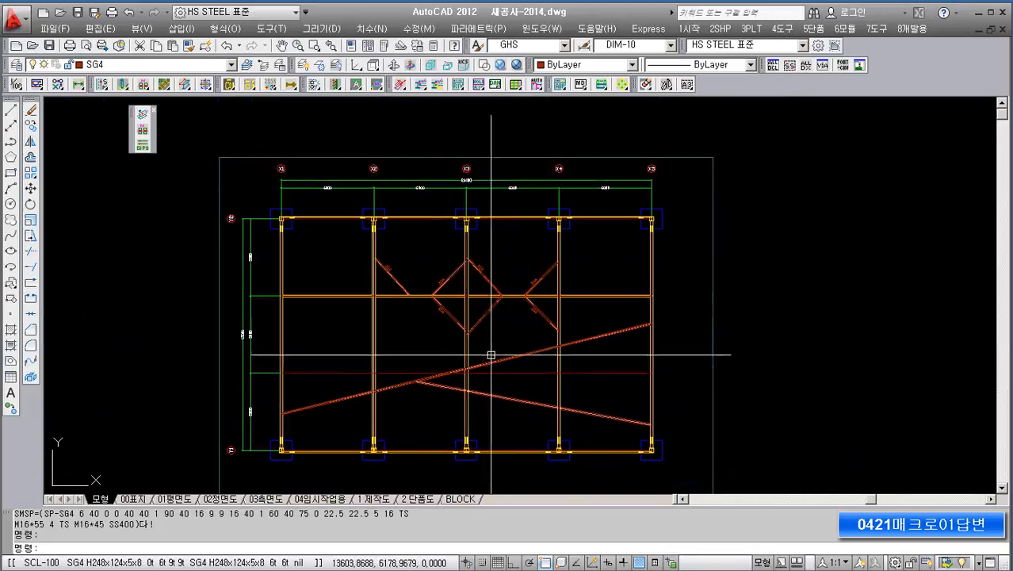
{"action": "scroll", "coordinate": [492, 355], "scroll_direction": "up", "scroll_amount": 2}
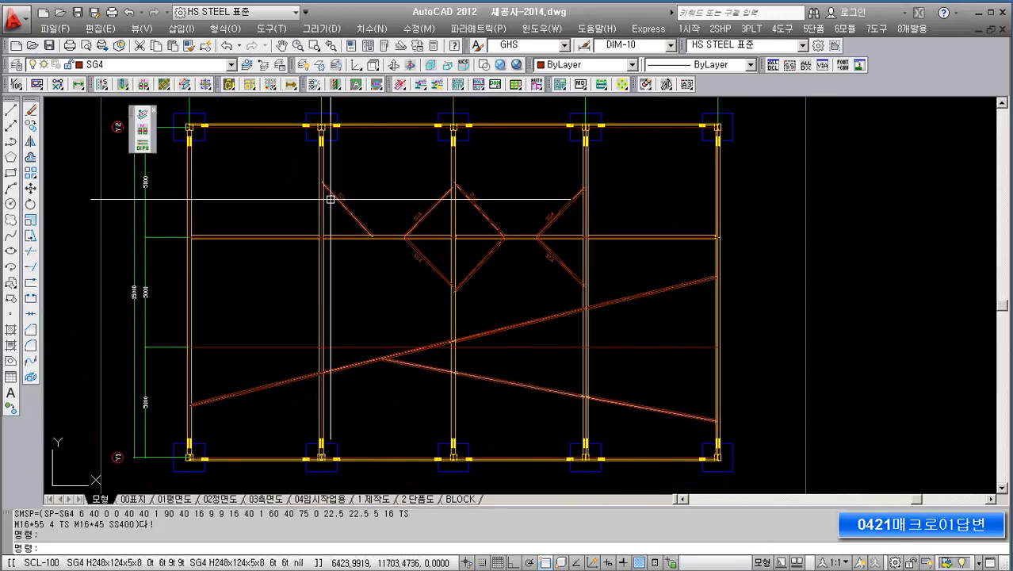
{"action": "scroll", "coordinate": [407, 306], "scroll_direction": "down", "scroll_amount": 3}
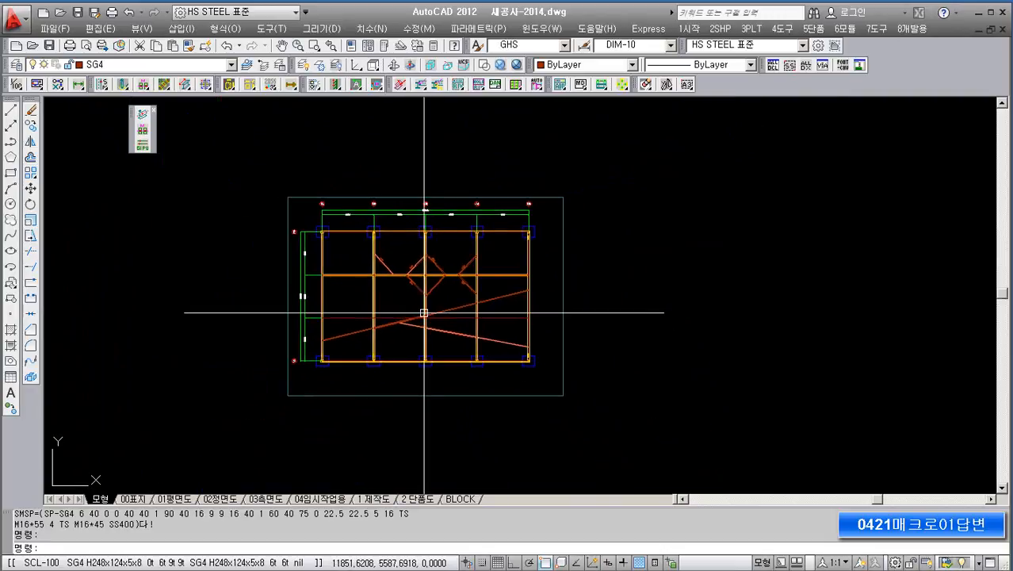
{"action": "middle_click_drag", "start_coordinate": [444, 321], "coordinate": [441, 334]}
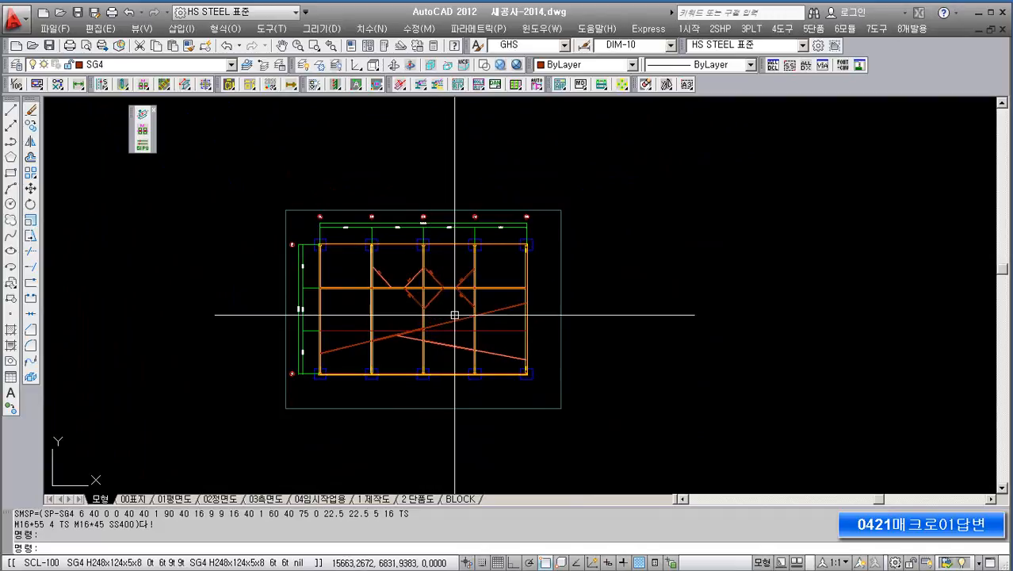
Step: Restore the full model display and orbit from the plan to a 3D view of the end frame's roof girder
{"action": "middle_click_drag", "start_coordinate": [454, 314], "coordinate": [453, 324]}
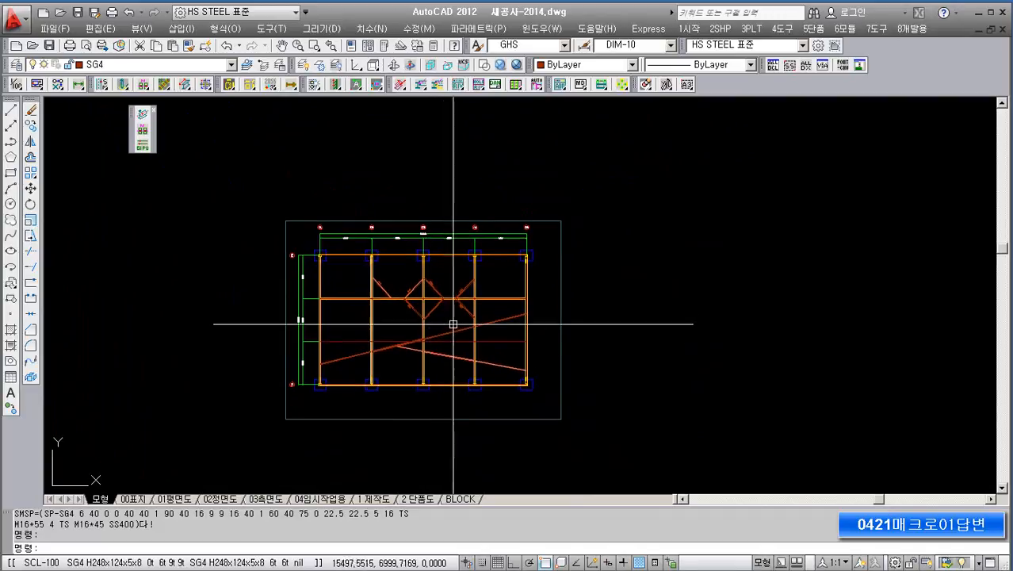
{"action": "left_click", "coordinate": [474, 74]}
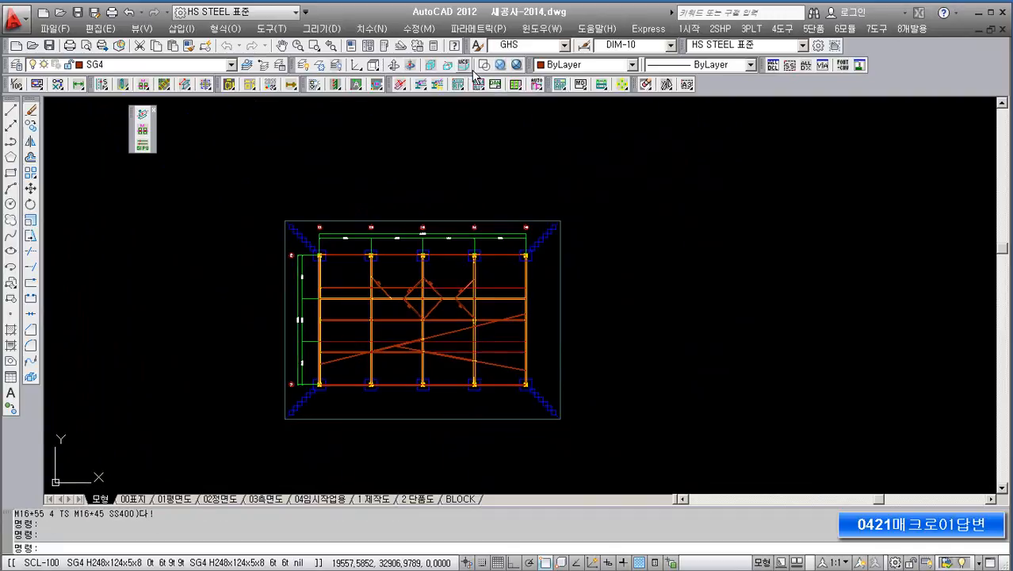
{"action": "left_click", "coordinate": [398, 69]}
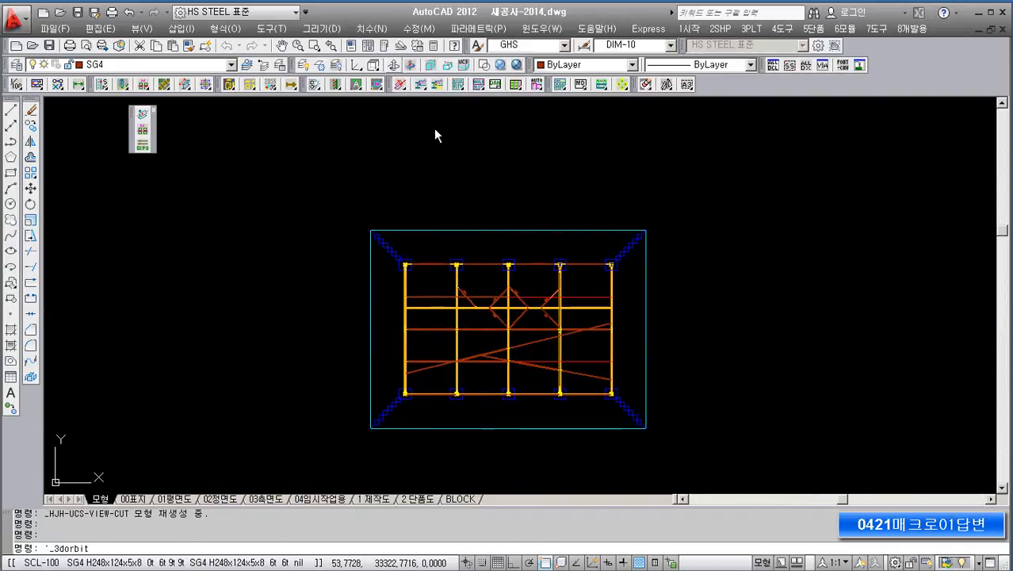
{"action": "left_click_drag", "start_coordinate": [519, 405], "coordinate": [461, 298]}
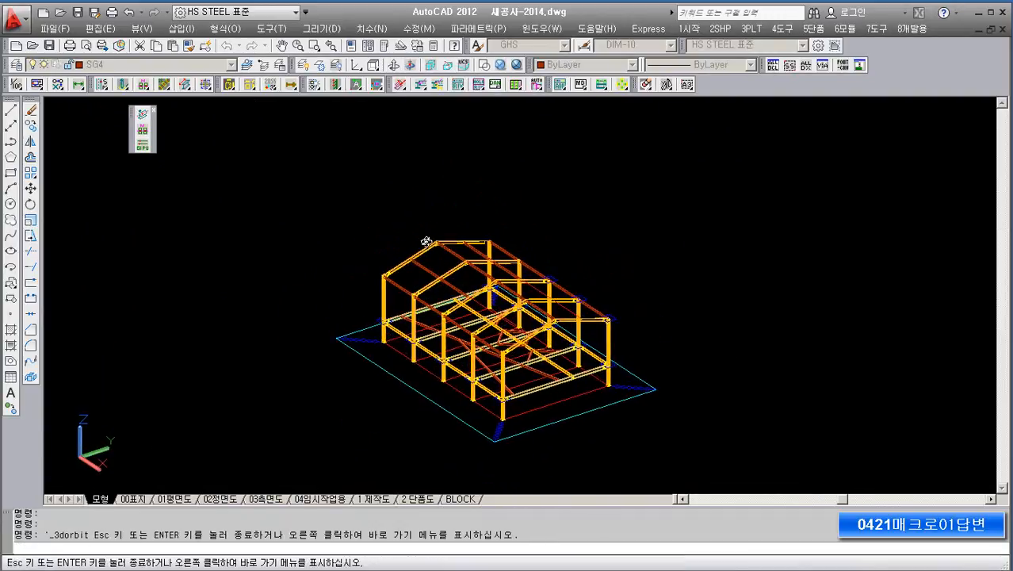
{"action": "scroll", "coordinate": [426, 243], "scroll_direction": "up", "scroll_amount": 5}
{"action": "scroll", "coordinate": [491, 286], "scroll_direction": "up", "scroll_amount": 4}
{"action": "key", "text": "Escape"}
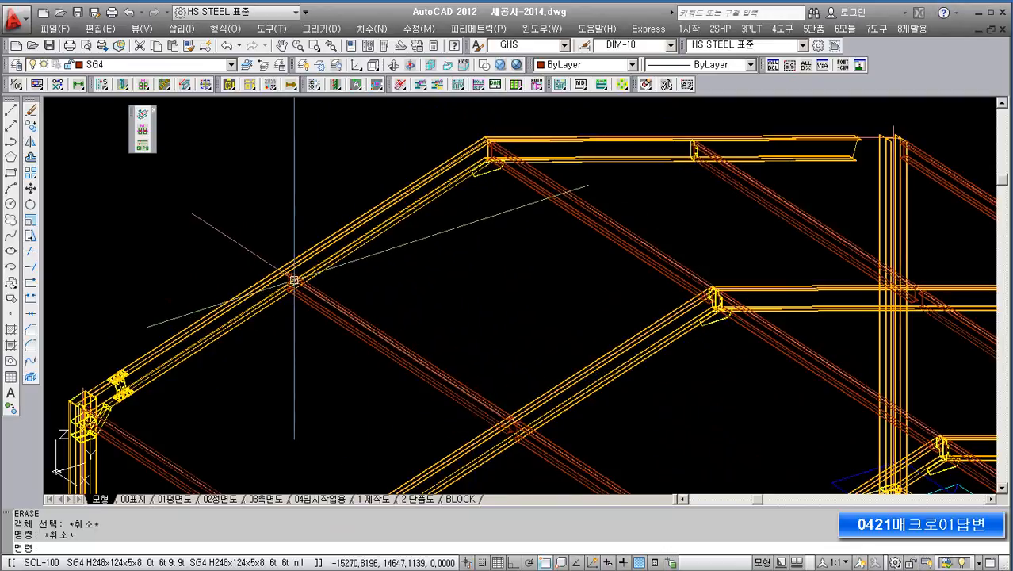
{"action": "middle_click_drag", "start_coordinate": [384, 276], "coordinate": [418, 270]}
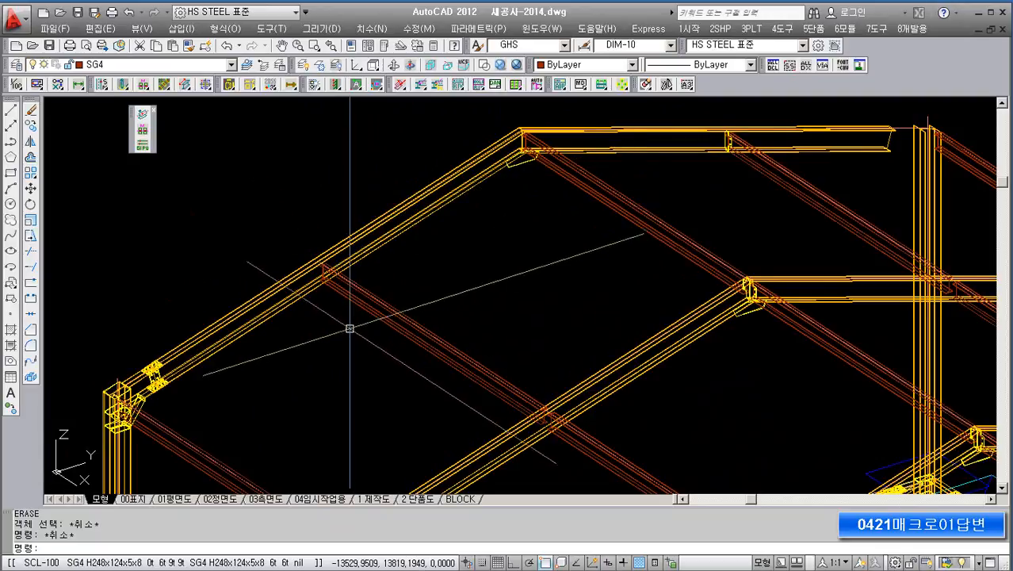
{"action": "middle_click_drag", "start_coordinate": [351, 329], "coordinate": [354, 333]}
Step: Insert a gusset plate with Macro01 where the SB4 beam meets the middle of the sloped roof girder
{"action": "left_click", "coordinate": [229, 84]}
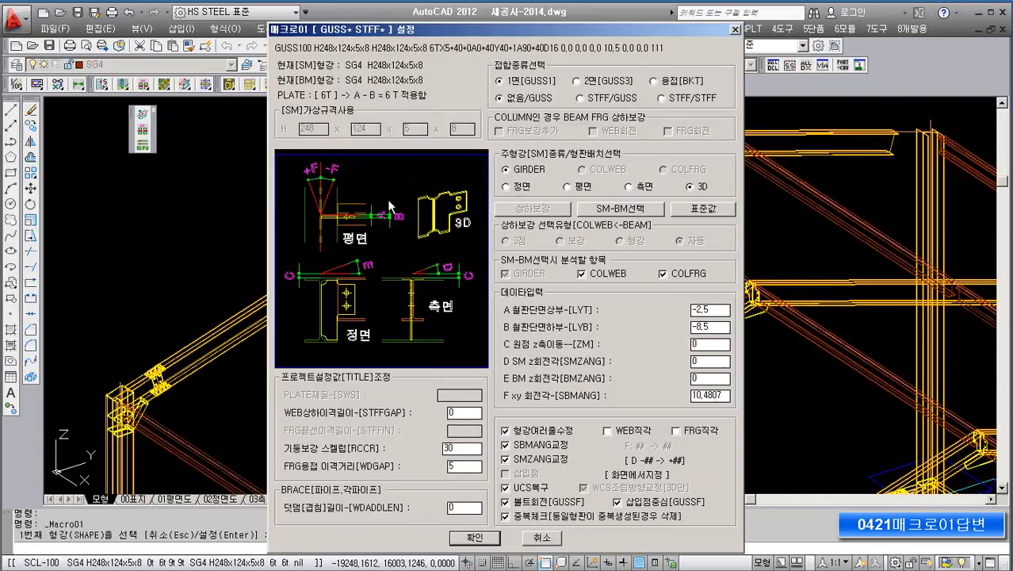
{"action": "left_click", "coordinate": [617, 225]}
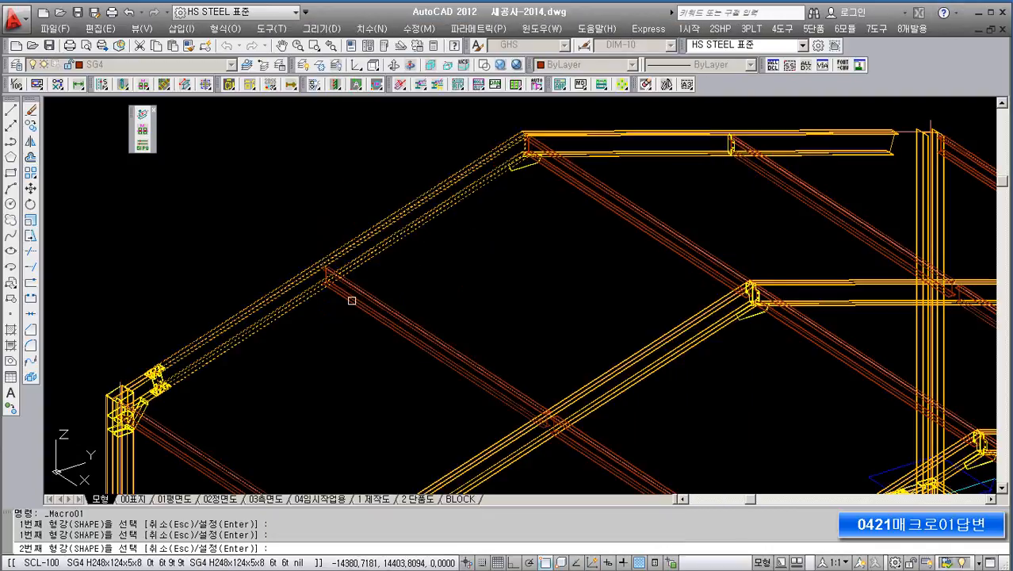
{"action": "left_click", "coordinate": [353, 302]}
{"action": "left_click", "coordinate": [474, 540]}
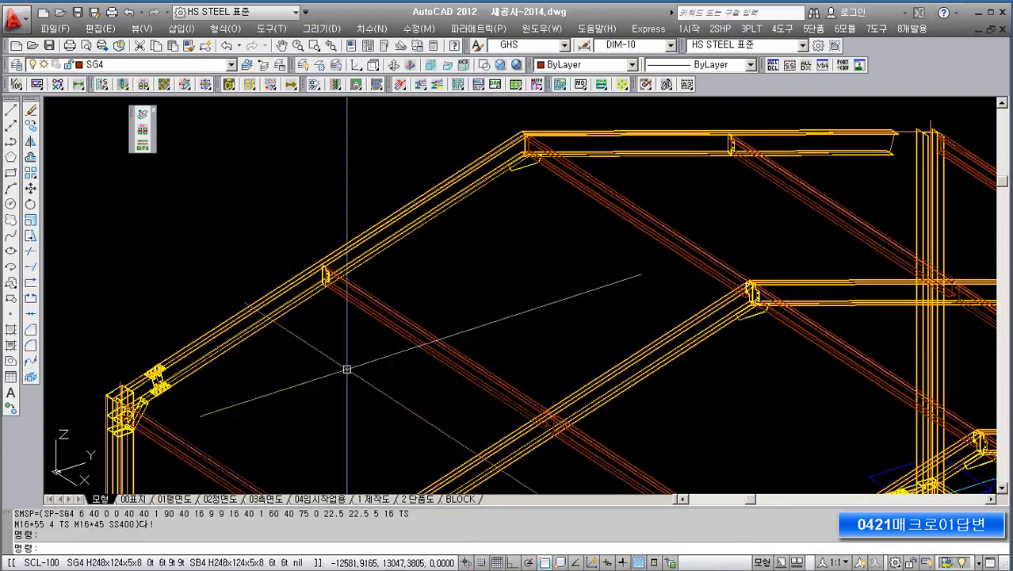
{"action": "scroll", "coordinate": [331, 272], "scroll_direction": "up", "scroll_amount": 5}
{"action": "scroll", "coordinate": [357, 190], "scroll_direction": "down", "scroll_amount": 3}
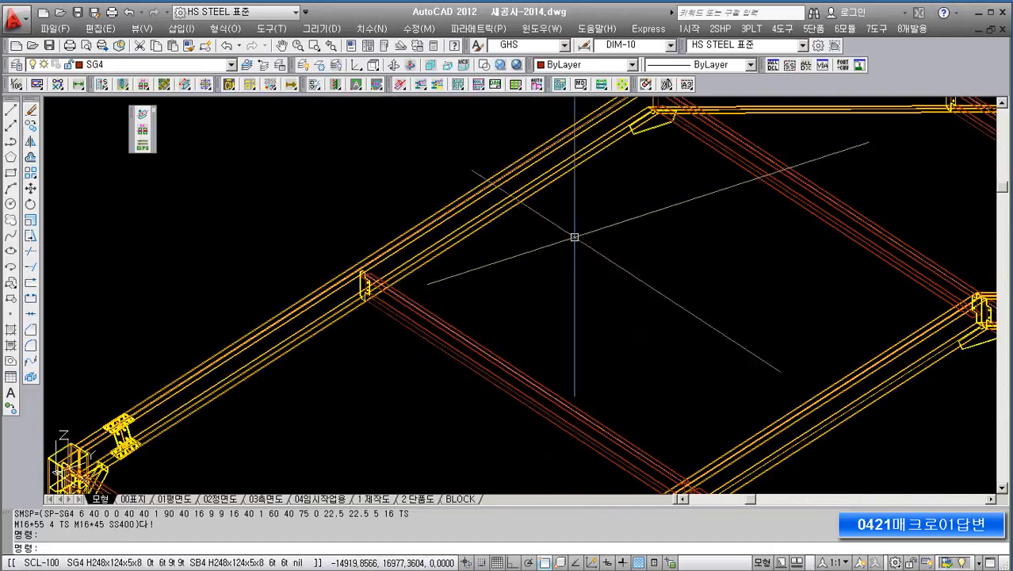
Step: Insert a gusset plate with Macro01 for the beam at the bend between the sloped and flat roof girders
{"action": "middle_click_drag", "start_coordinate": [574, 238], "coordinate": [427, 322]}
{"action": "key", "text": "space"}
{"action": "left_click", "coordinate": [462, 230]}
{"action": "left_click", "coordinate": [563, 233]}
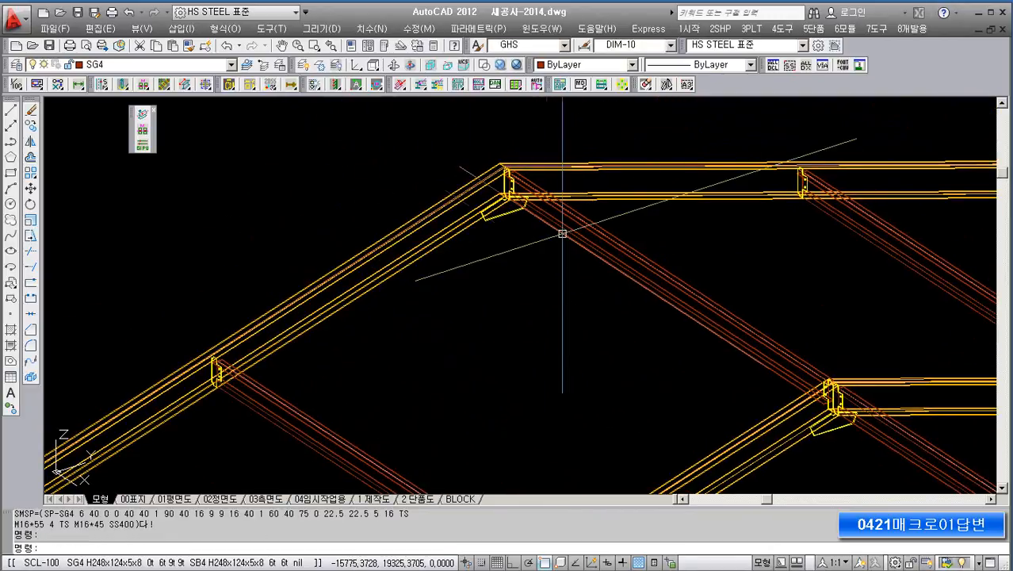
Step: Erase the gusset plate at the beam joint midway along the flat roof girder and reinsert it with Macro01
{"action": "scroll", "coordinate": [515, 294], "scroll_direction": "down", "scroll_amount": 2}
{"action": "middle_click_drag", "start_coordinate": [494, 276], "coordinate": [534, 266]}
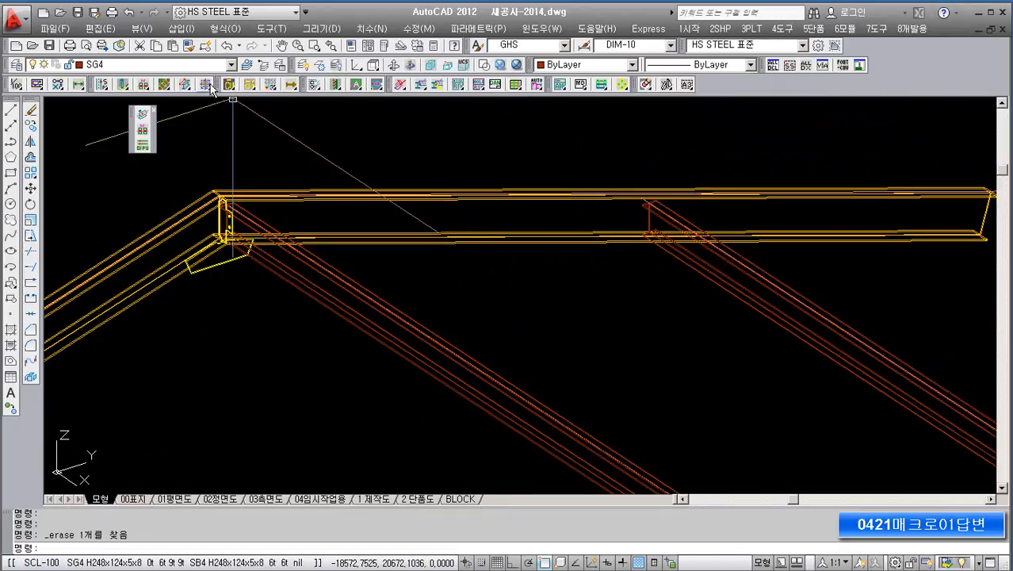
{"action": "left_click", "coordinate": [229, 84]}
{"action": "left_click", "coordinate": [618, 240]}
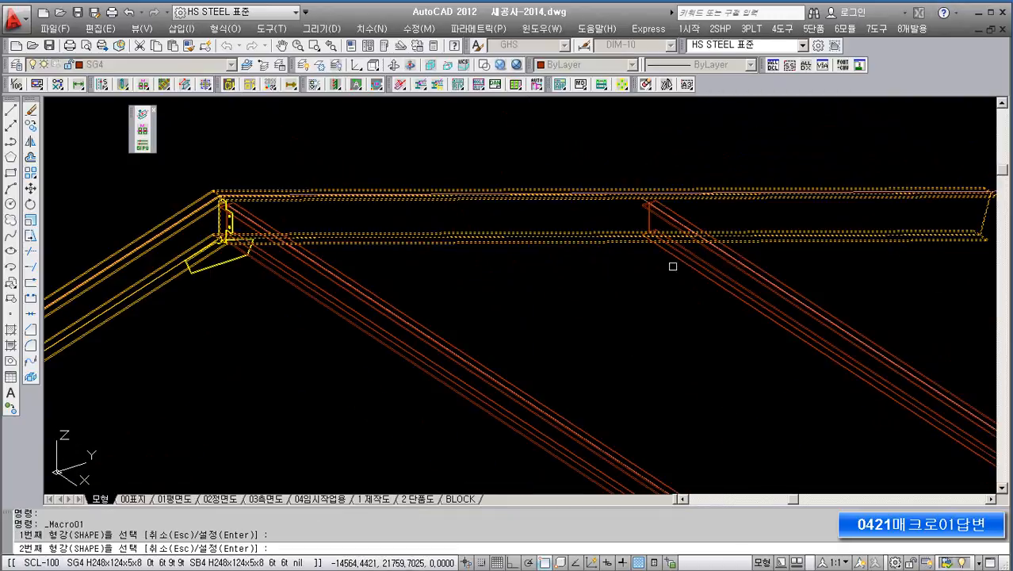
{"action": "scroll", "coordinate": [583, 215], "scroll_direction": "down", "scroll_amount": 3}
{"action": "middle_click_drag", "start_coordinate": [583, 215], "coordinate": [557, 290]}
{"action": "scroll", "coordinate": [472, 270], "scroll_direction": "up", "scroll_amount": 5}
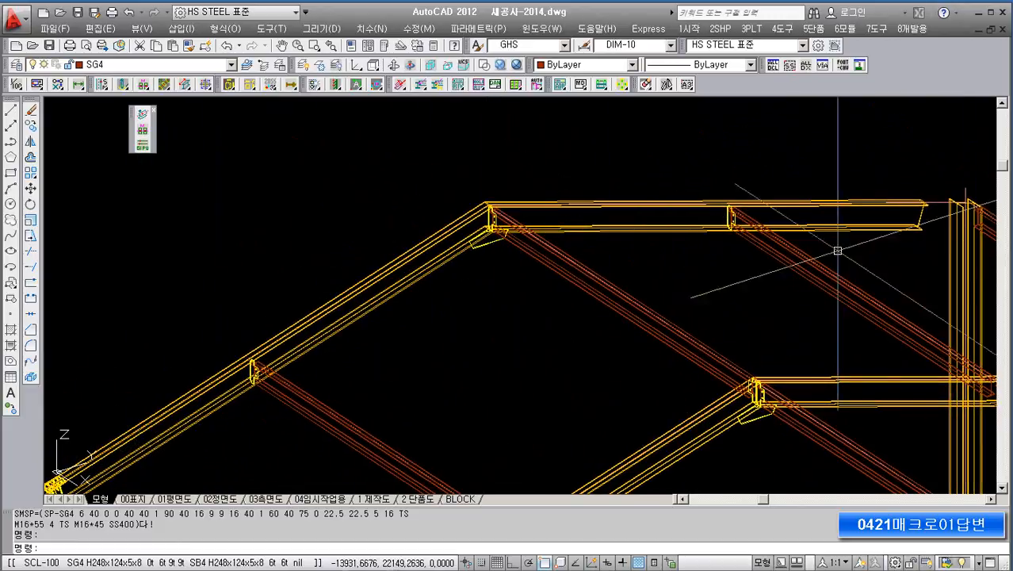
Step: Apply the Realistic visual style and inspect the gusset plates along the sloped and flat roof girders
{"action": "middle_click_drag", "start_coordinate": [500, 286], "coordinate": [464, 310]}
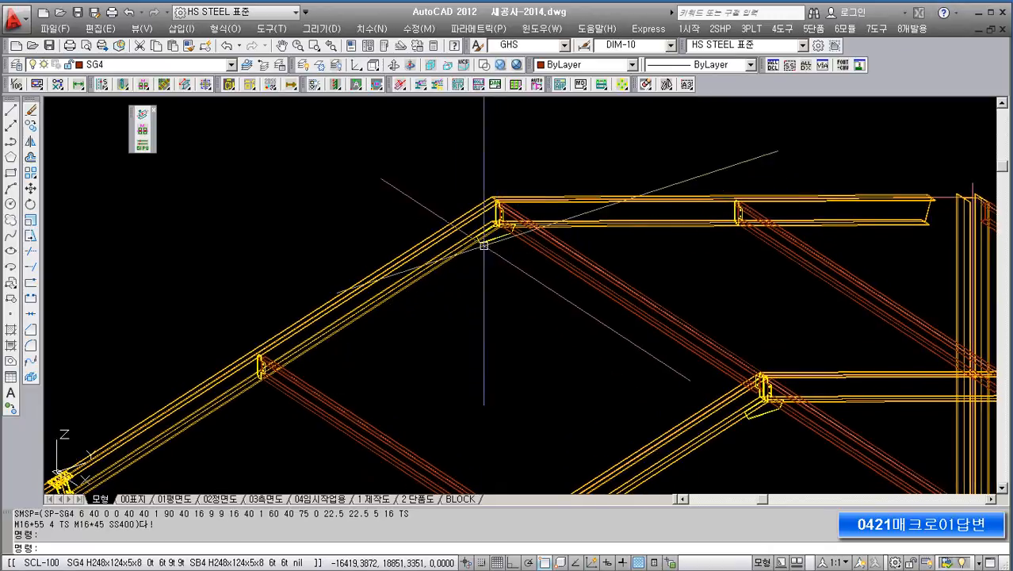
{"action": "left_click", "coordinate": [517, 66]}
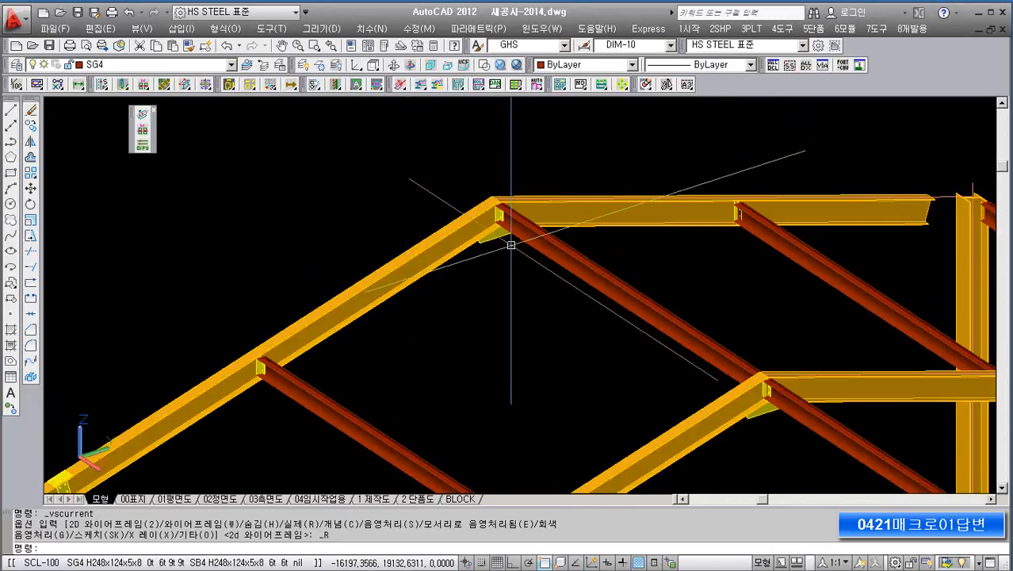
{"action": "scroll", "coordinate": [642, 163], "scroll_direction": "up", "scroll_amount": 5}
{"action": "scroll", "coordinate": [642, 163], "scroll_direction": "down", "scroll_amount": 4}
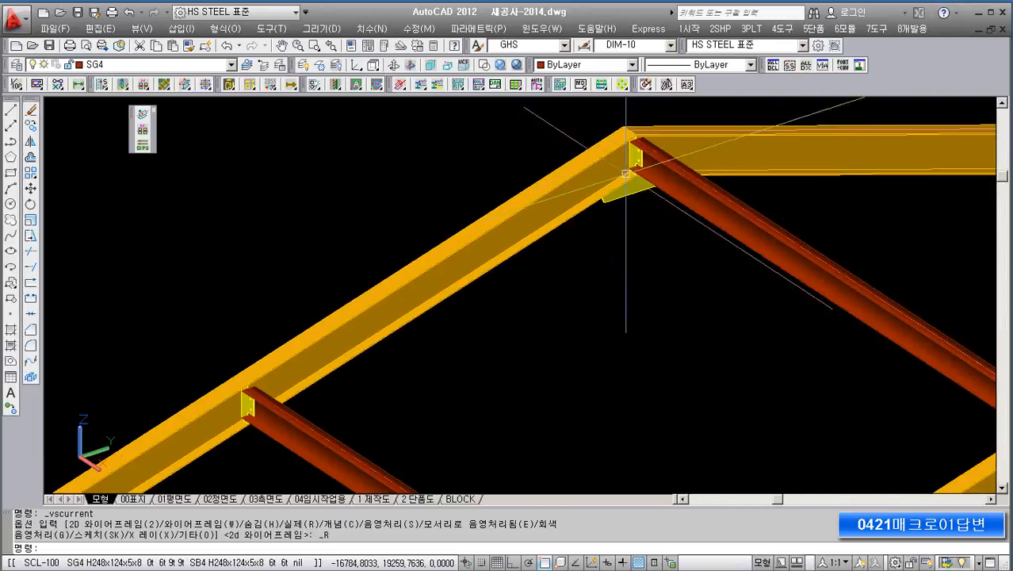
{"action": "scroll", "coordinate": [444, 294], "scroll_direction": "up", "scroll_amount": 5}
{"action": "scroll", "coordinate": [448, 304], "scroll_direction": "down", "scroll_amount": 5}
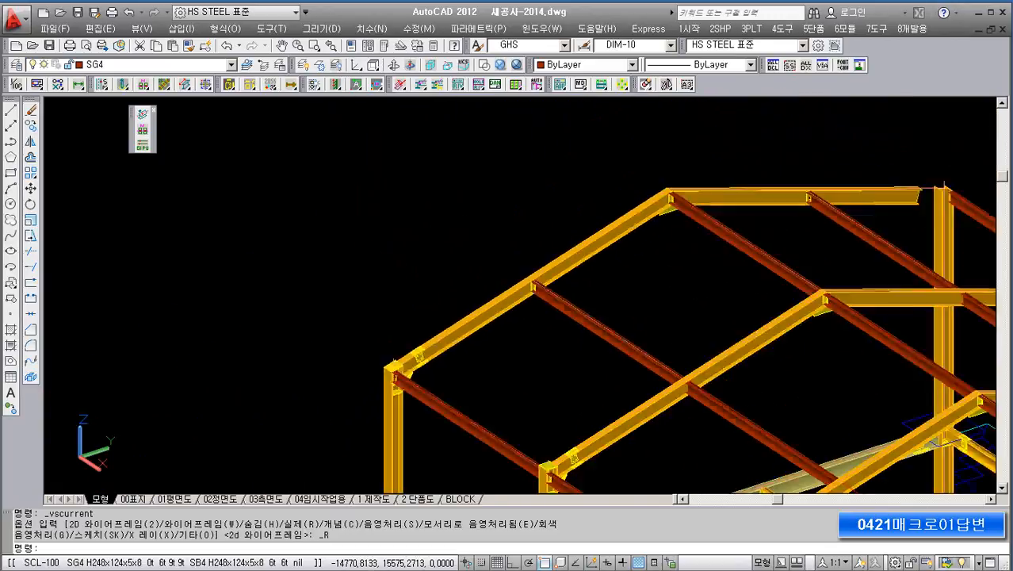
{"action": "scroll", "coordinate": [610, 260], "scroll_direction": "up", "scroll_amount": 4}
{"action": "scroll", "coordinate": [854, 200], "scroll_direction": "up", "scroll_amount": 2}
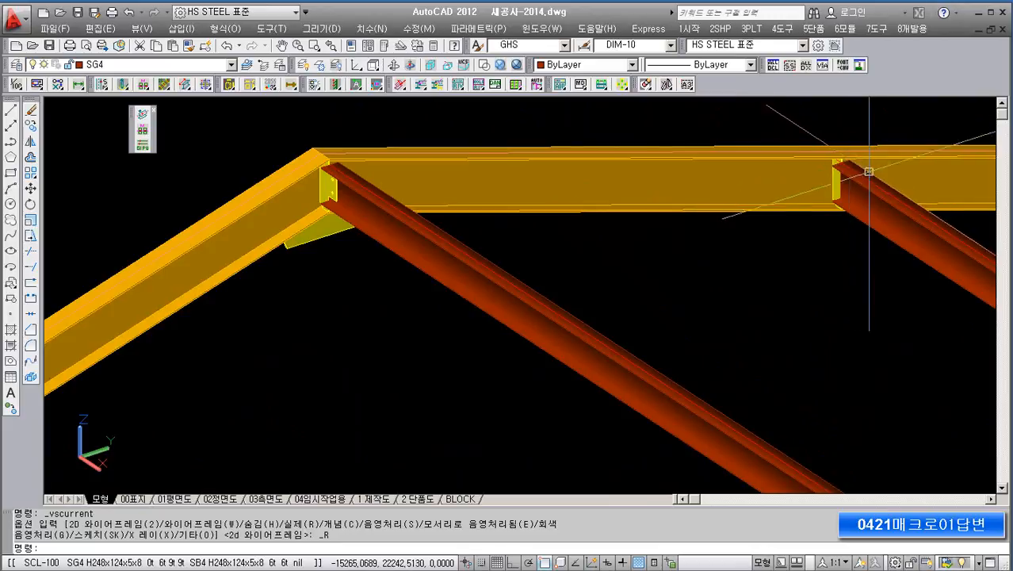
{"action": "scroll", "coordinate": [738, 226], "scroll_direction": "down", "scroll_amount": 3}
{"action": "scroll", "coordinate": [600, 199], "scroll_direction": "up", "scroll_amount": 2}
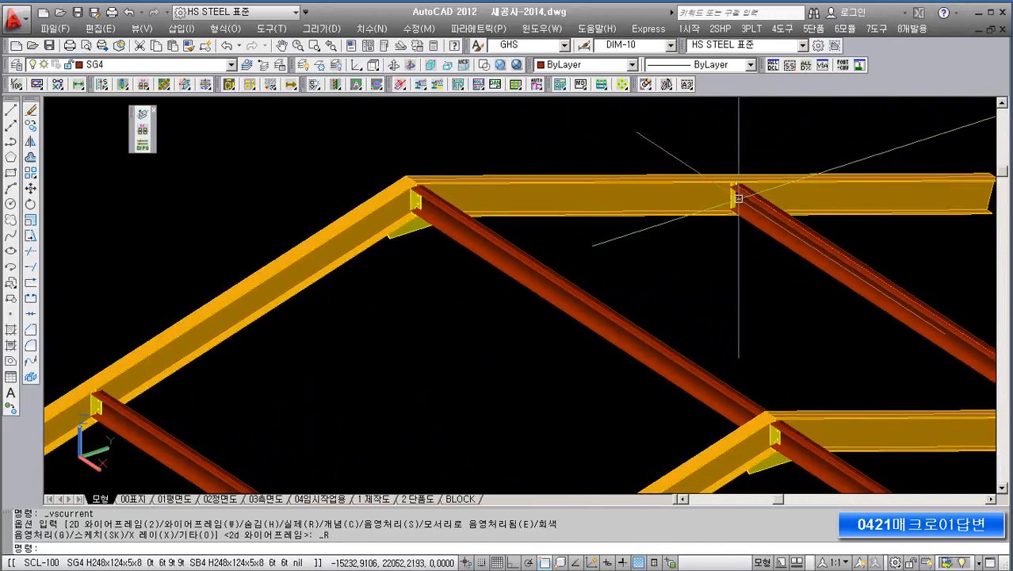
Step: Compare the gusset plate at the sloped girder's middle joint with those at the bend and on the flat girder
{"action": "middle_click_drag", "start_coordinate": [324, 297], "coordinate": [466, 217]}
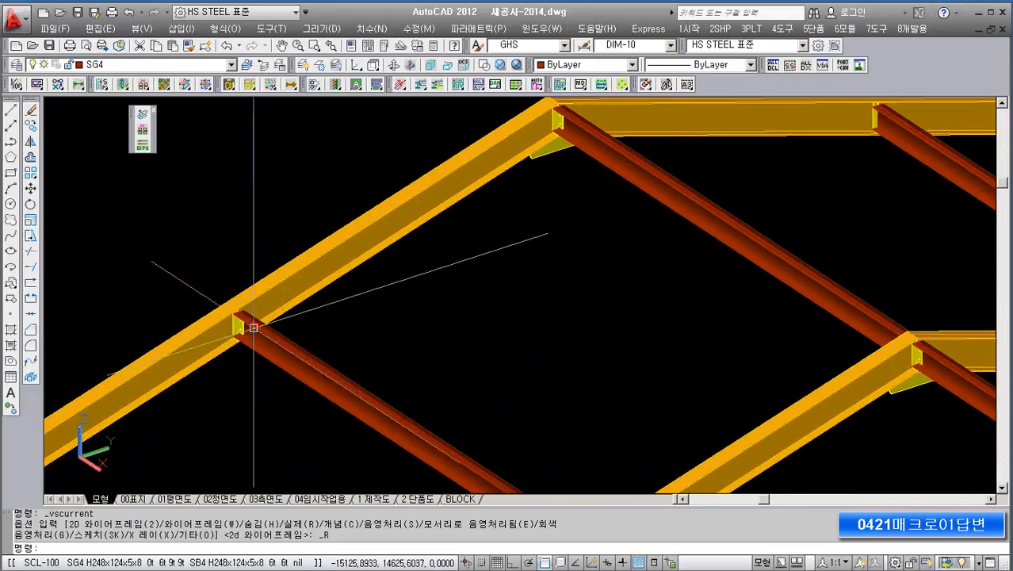
{"action": "middle_click_drag", "start_coordinate": [570, 144], "coordinate": [463, 235]}
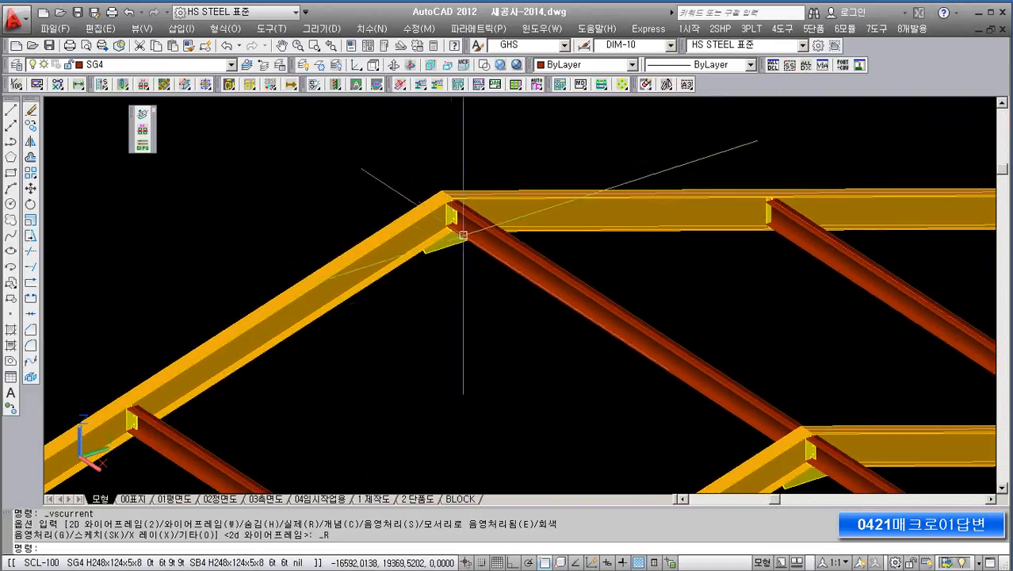
{"action": "scroll", "coordinate": [463, 235], "scroll_direction": "up", "scroll_amount": 2}
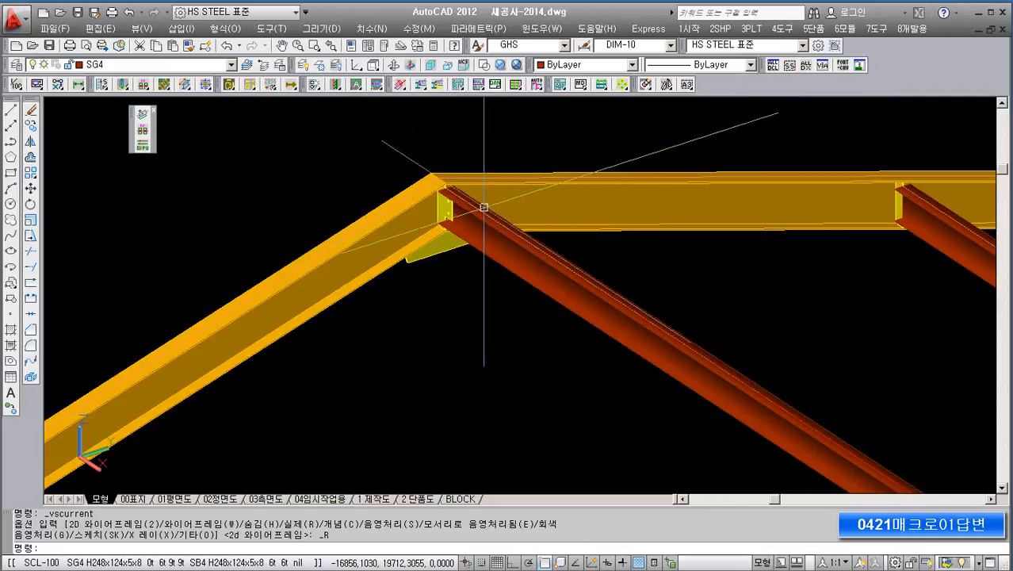
{"action": "scroll", "coordinate": [524, 192], "scroll_direction": "down", "scroll_amount": 5}
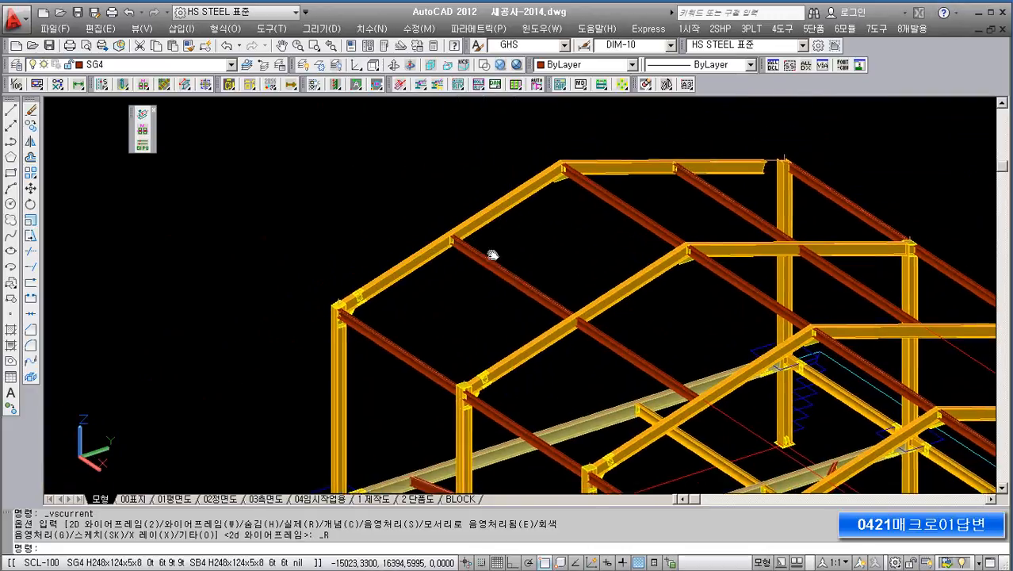
{"action": "scroll", "coordinate": [510, 241], "scroll_direction": "up", "scroll_amount": 2}
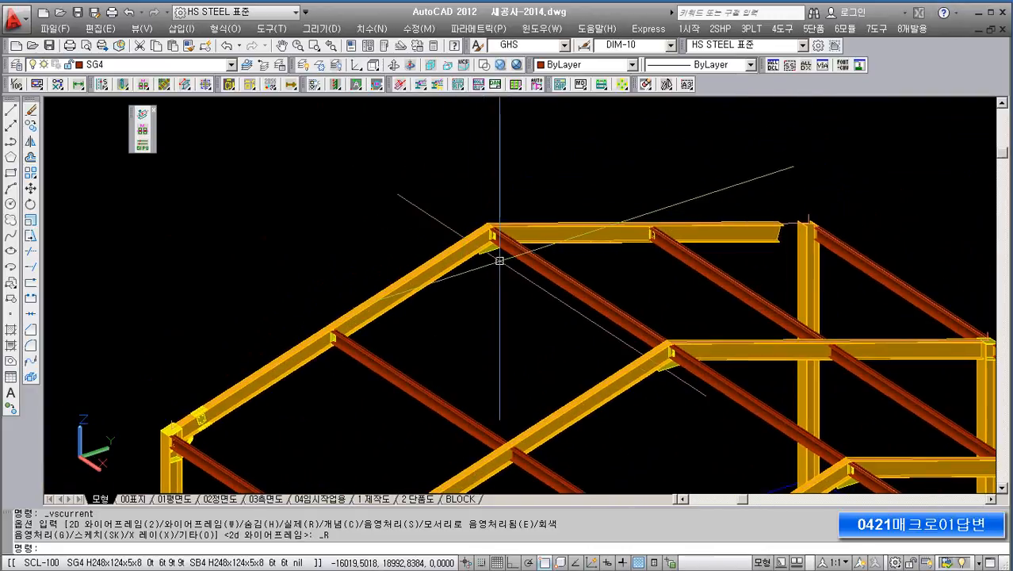
{"action": "scroll", "coordinate": [329, 346], "scroll_direction": "up", "scroll_amount": 4}
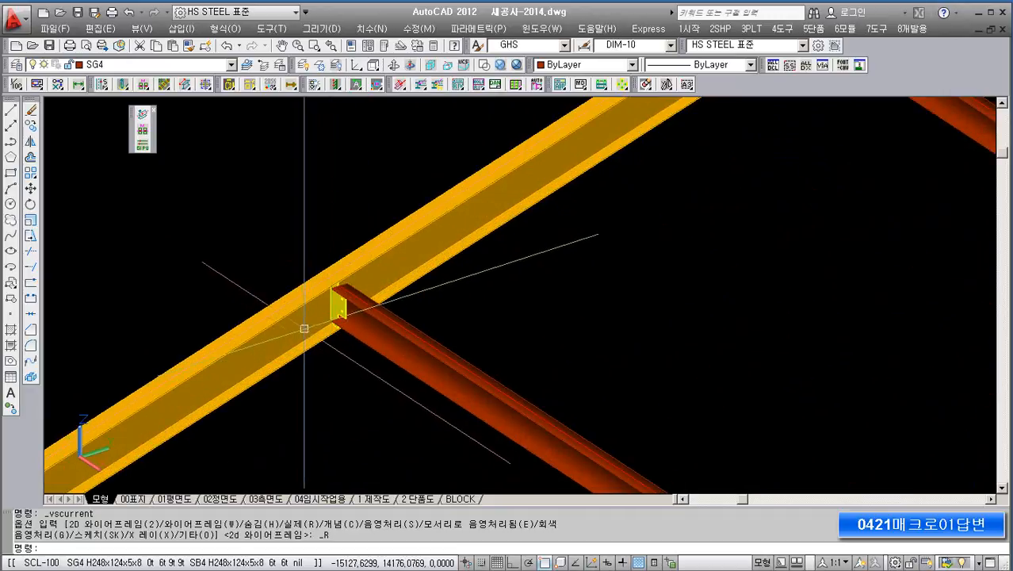
{"action": "middle_click_drag", "start_coordinate": [487, 309], "coordinate": [348, 436]}
{"action": "middle_click_drag", "start_coordinate": [634, 220], "coordinate": [533, 295]}
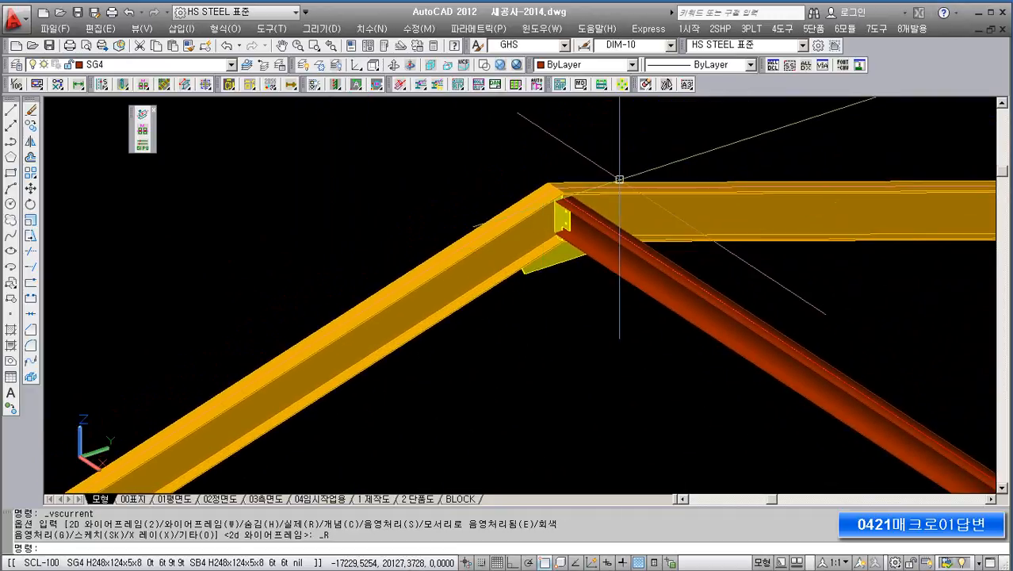
{"action": "scroll", "coordinate": [586, 190], "scroll_direction": "down", "scroll_amount": 4}
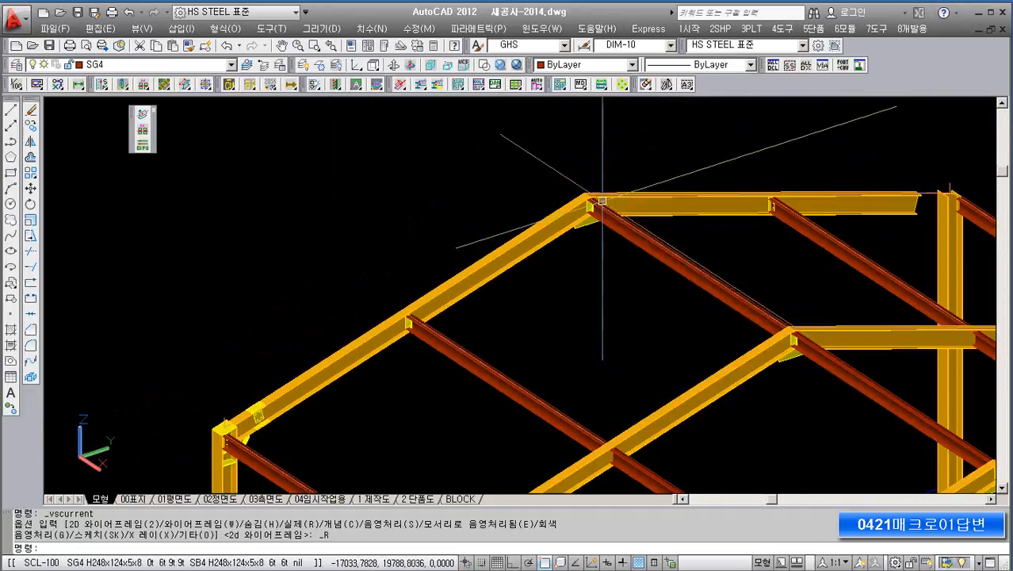
{"action": "scroll", "coordinate": [410, 334], "scroll_direction": "up", "scroll_amount": 4}
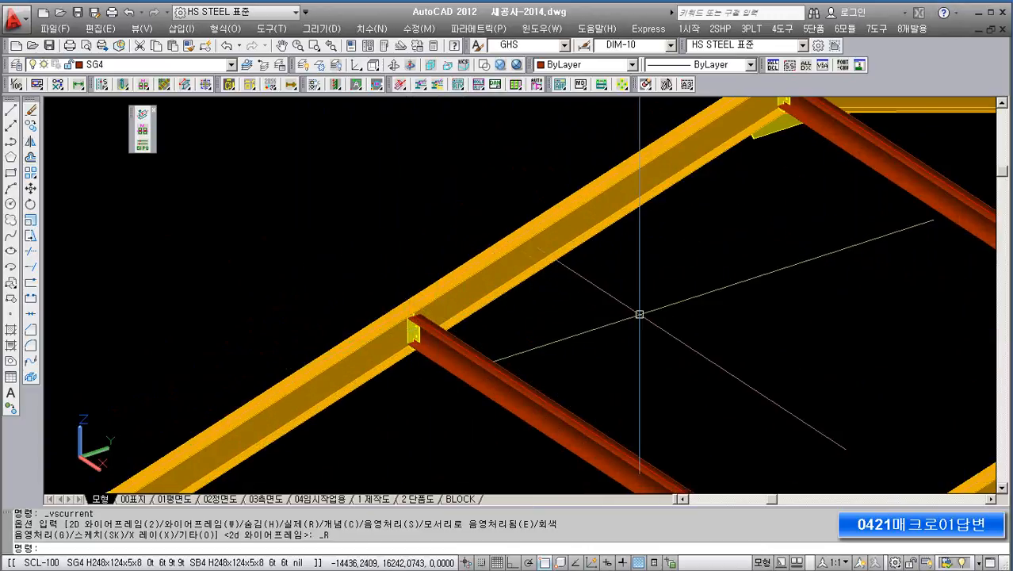
{"action": "mouse_move", "coordinate": [616, 296]}
{"action": "middle_mouse_down"}
{"action": "mouse_move", "coordinate": [533, 385]}
{"action": "mouse_move", "coordinate": [506, 375]}
{"action": "middle_mouse_up"}
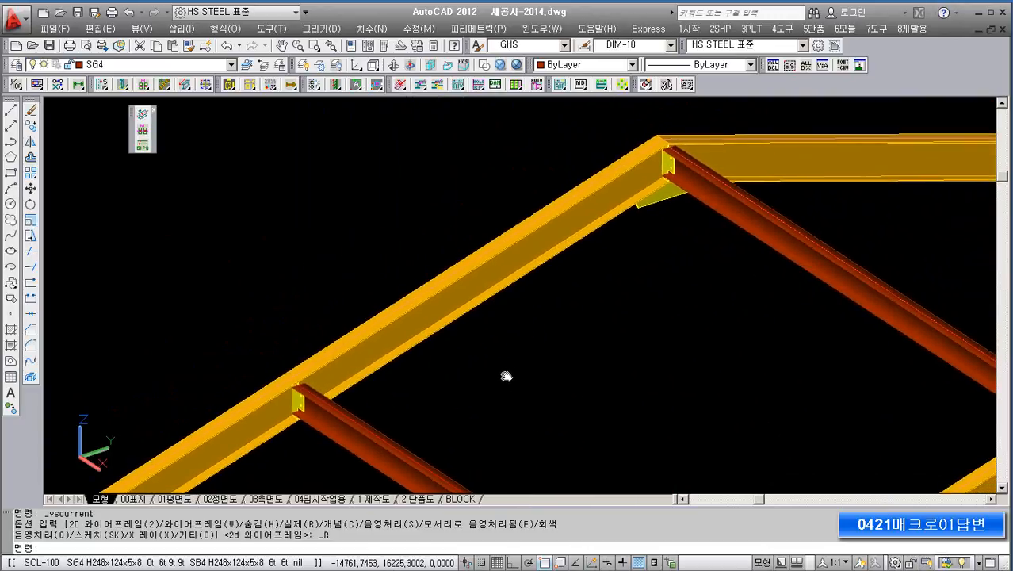
{"action": "middle_click_drag", "start_coordinate": [669, 210], "coordinate": [562, 304]}
Step: Examine the gusset plate at the girder bend up close, and check it against the mid-slope plate
{"action": "scroll", "coordinate": [598, 242], "scroll_direction": "up", "scroll_amount": 4}
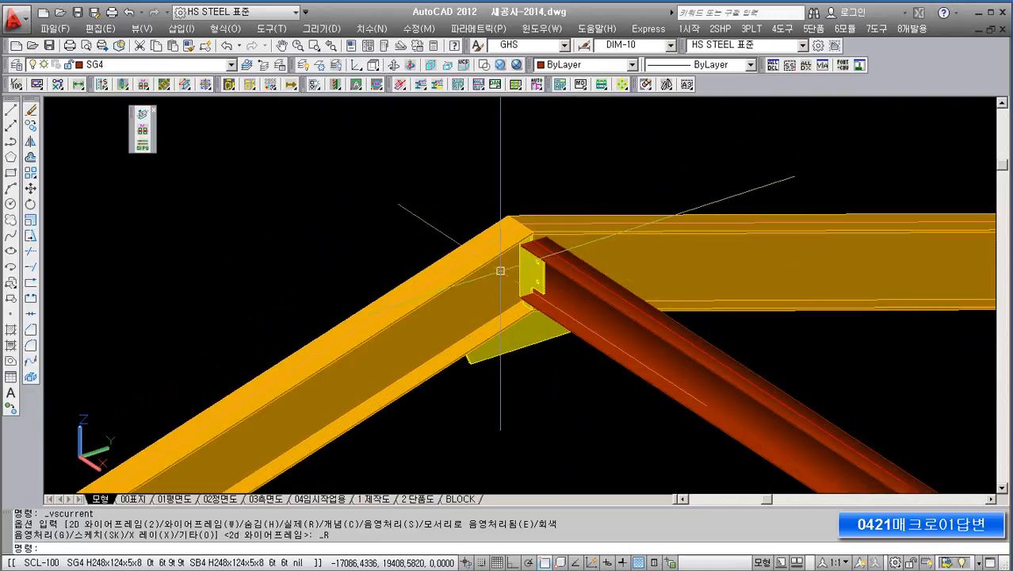
{"action": "scroll", "coordinate": [530, 247], "scroll_direction": "up", "scroll_amount": 2}
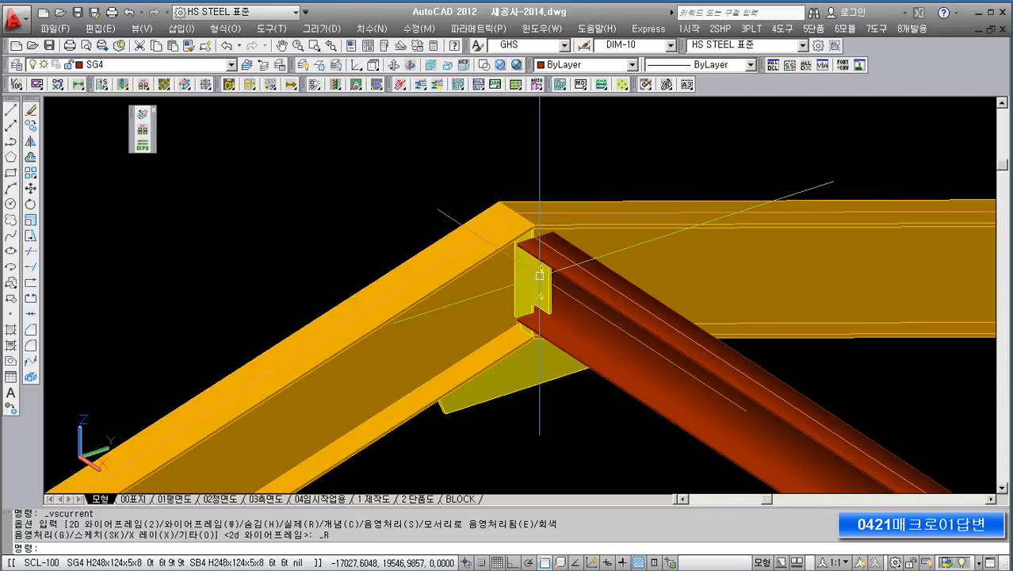
{"action": "scroll", "coordinate": [591, 206], "scroll_direction": "down", "scroll_amount": 6}
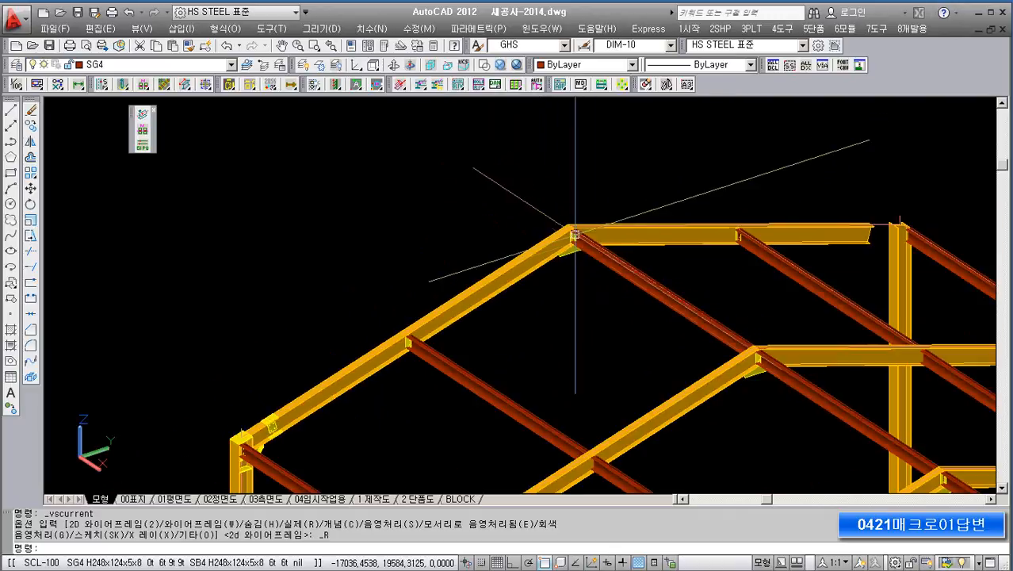
{"action": "scroll", "coordinate": [594, 213], "scroll_direction": "up", "scroll_amount": 3}
{"action": "middle_click_drag", "start_coordinate": [594, 213], "coordinate": [601, 203]}
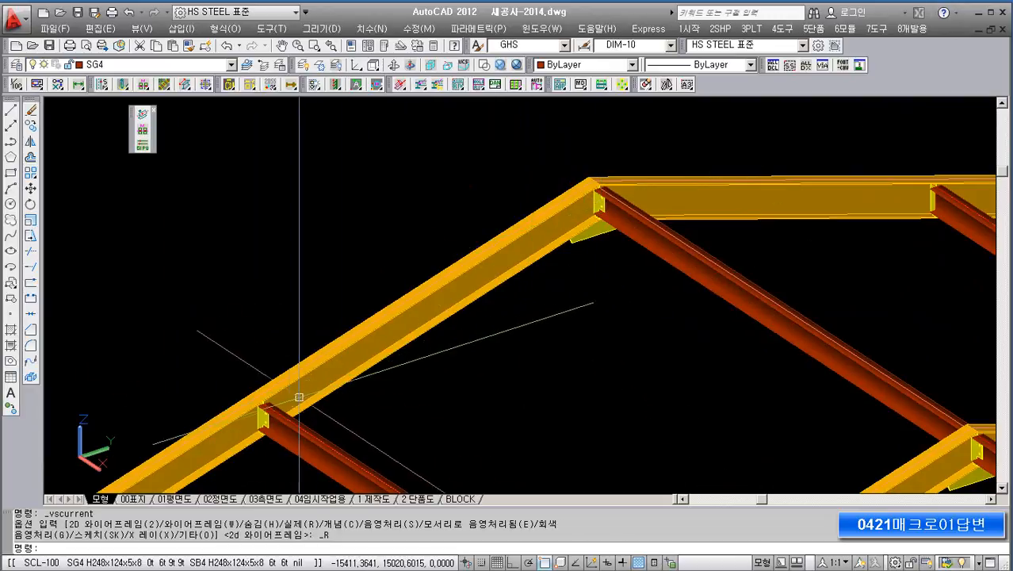
{"action": "middle_click_drag", "start_coordinate": [290, 374], "coordinate": [300, 302]}
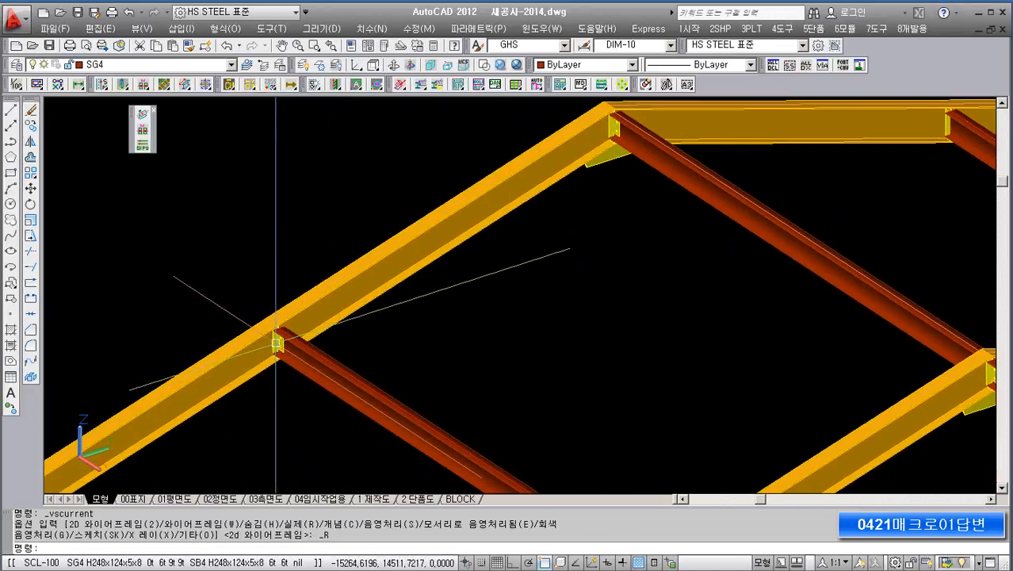
Step: Run Macro01 with SM-BM selection, picking the SG2 sloped girder and the SB4 beam at the second frame's mid-slope joint
{"action": "middle_click_drag", "start_coordinate": [491, 304], "coordinate": [558, 264], "text": "shift"}
{"action": "scroll", "coordinate": [473, 258], "scroll_direction": "up", "scroll_amount": 1}
{"action": "middle_click_drag", "start_coordinate": [470, 259], "coordinate": [362, 330]}
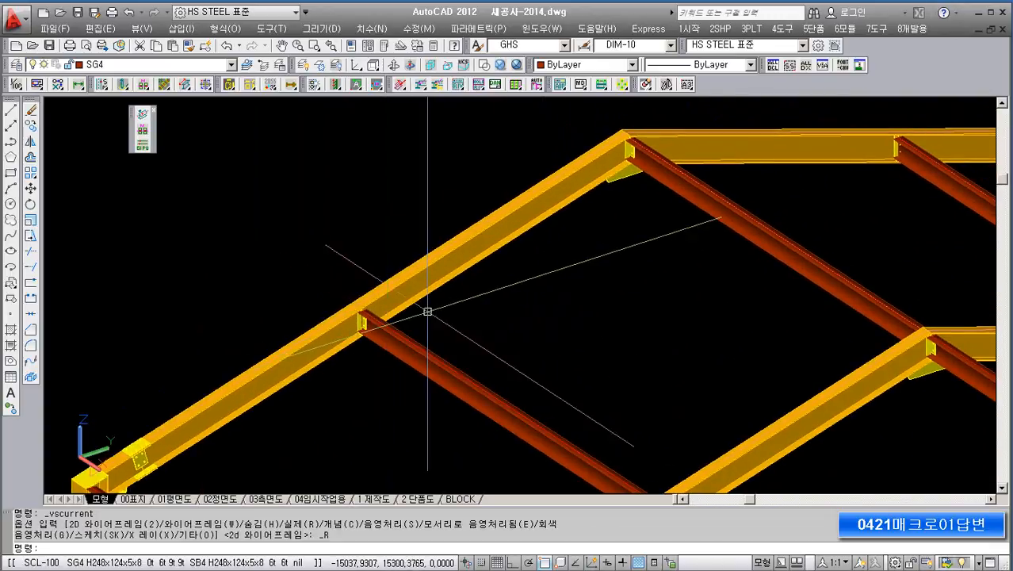
{"action": "middle_click_drag", "start_coordinate": [427, 312], "coordinate": [409, 298]}
{"action": "middle_click_drag", "start_coordinate": [345, 368], "coordinate": [398, 342]}
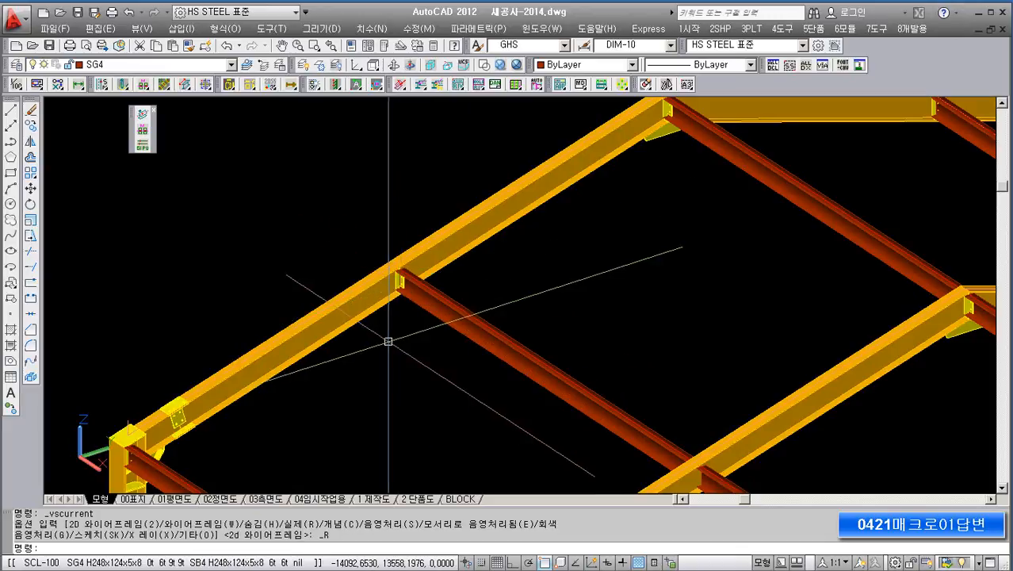
{"action": "middle_click_drag", "start_coordinate": [395, 346], "coordinate": [321, 269]}
{"action": "middle_click_drag", "start_coordinate": [603, 368], "coordinate": [559, 336]}
{"action": "scroll", "coordinate": [486, 294], "scroll_direction": "up", "scroll_amount": 6}
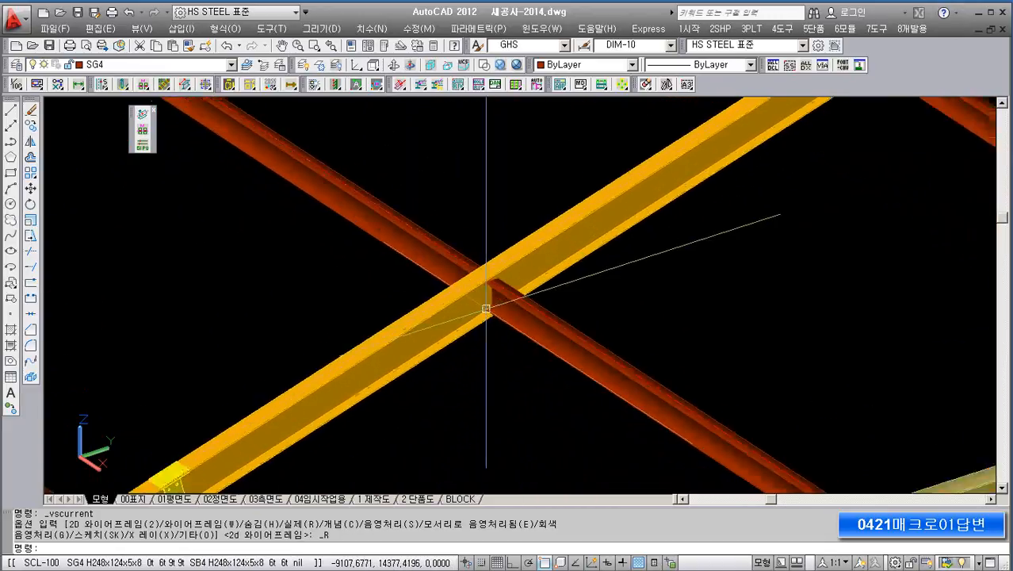
{"action": "scroll", "coordinate": [382, 358], "scroll_direction": "down", "scroll_amount": 3}
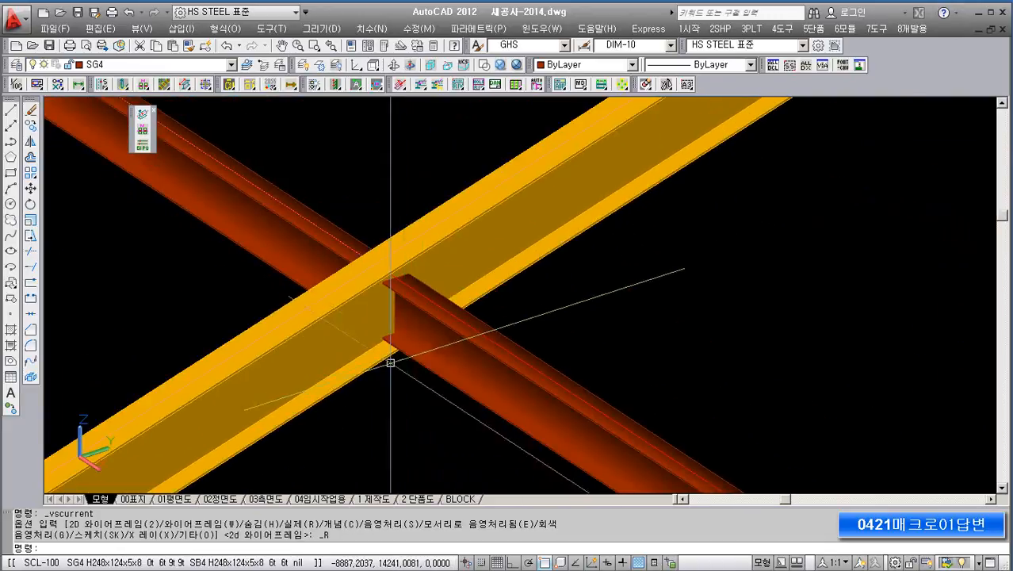
{"action": "middle_click_drag", "start_coordinate": [411, 377], "coordinate": [408, 381]}
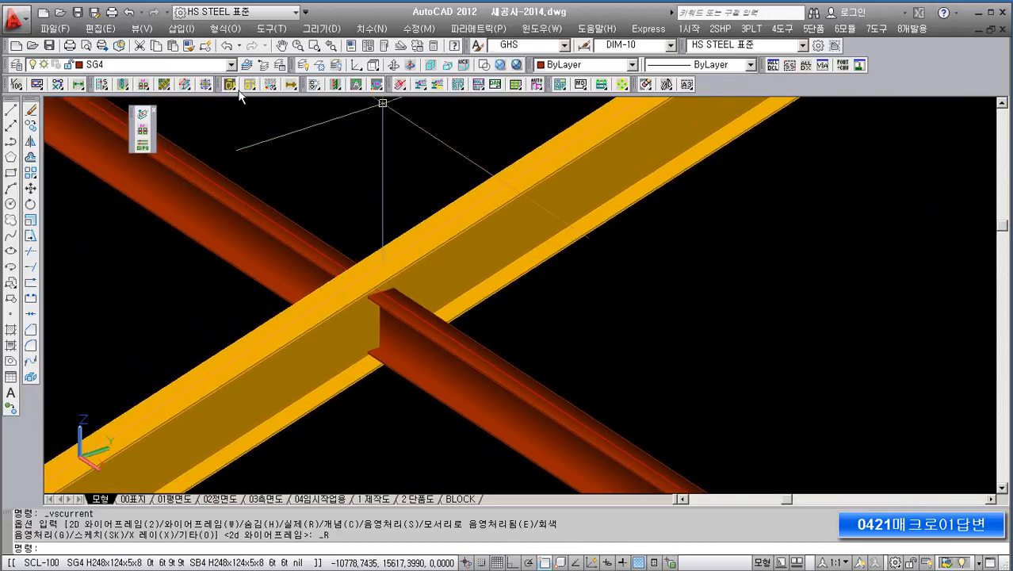
{"action": "left_click", "coordinate": [229, 86]}
{"action": "key", "text": "Return"}
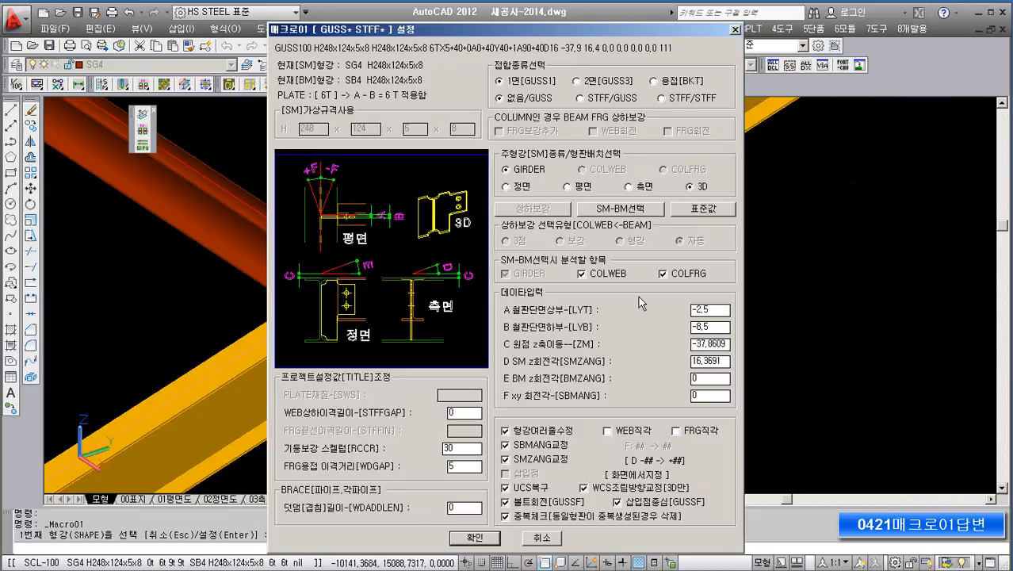
{"action": "left_click", "coordinate": [628, 211]}
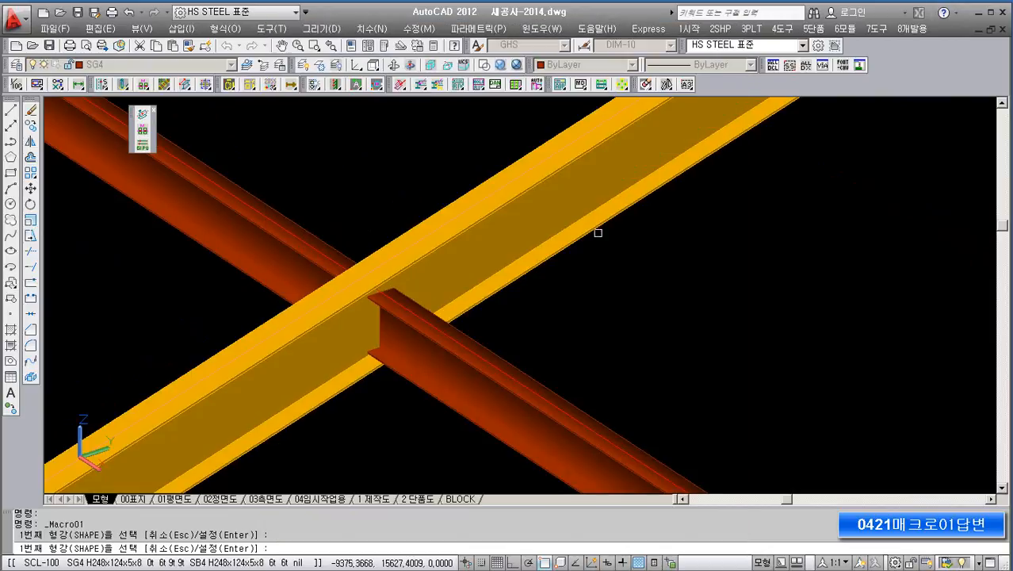
{"action": "left_click", "coordinate": [359, 382]}
{"action": "left_click", "coordinate": [432, 389]}
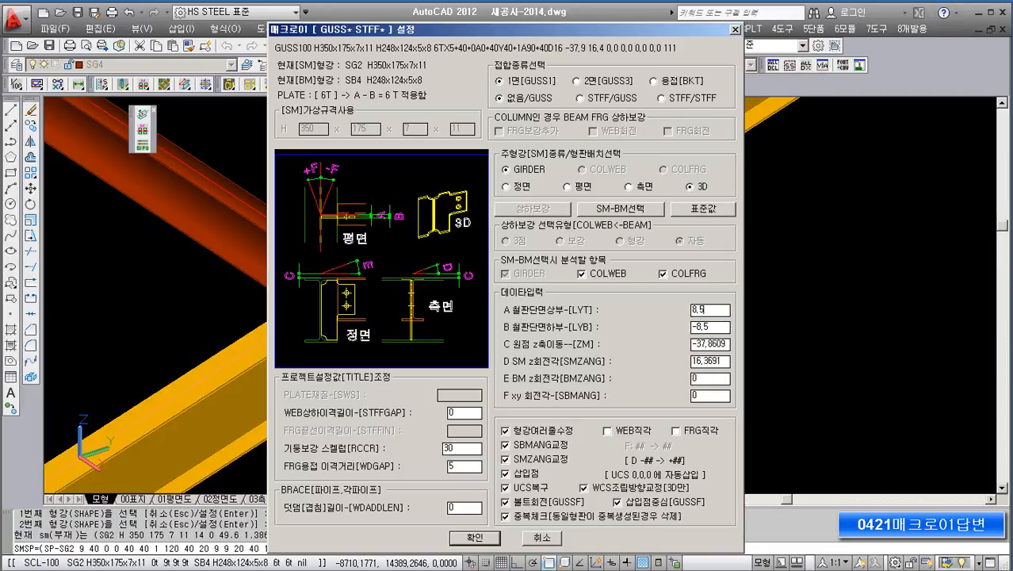
Step: Set the plate offsets LYT to 8.5 and LYB to 2.5, and insert the gusset plate at that joint
{"action": "type", "text": "2.58"}
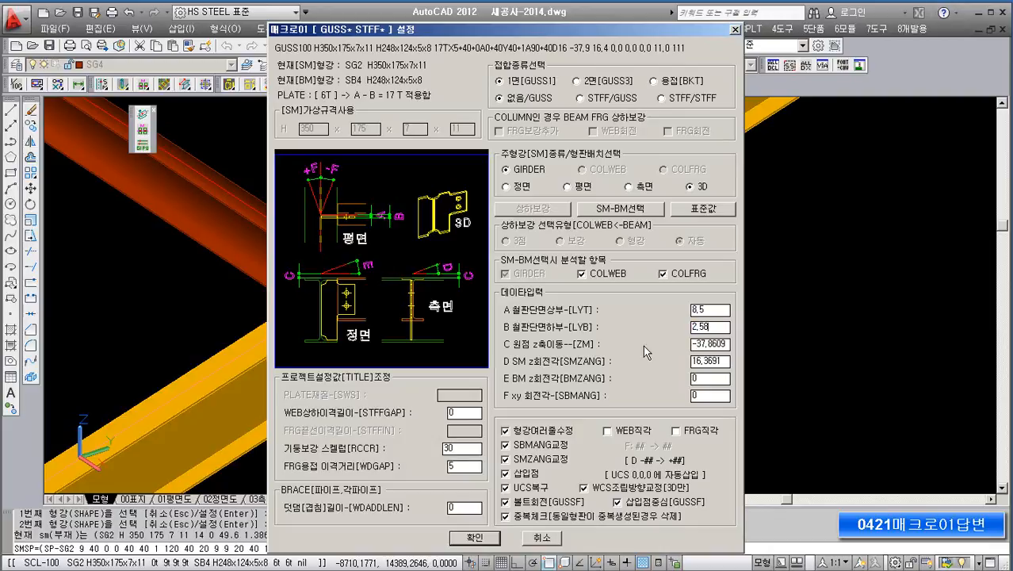
{"action": "key", "text": "BackSpace"}
{"action": "left_click", "coordinate": [476, 538]}
{"action": "middle_click_drag", "start_coordinate": [400, 343], "coordinate": [385, 309]}
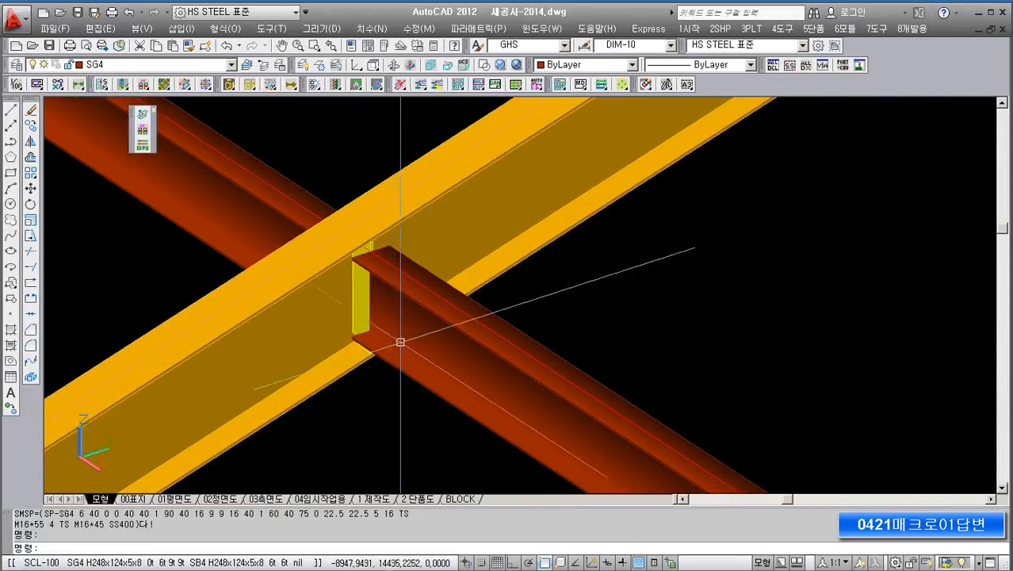
Step: Orbit around the new gusset plate and examine how it fits between the sloped girder and the beam
{"action": "left_click", "coordinate": [379, 83]}
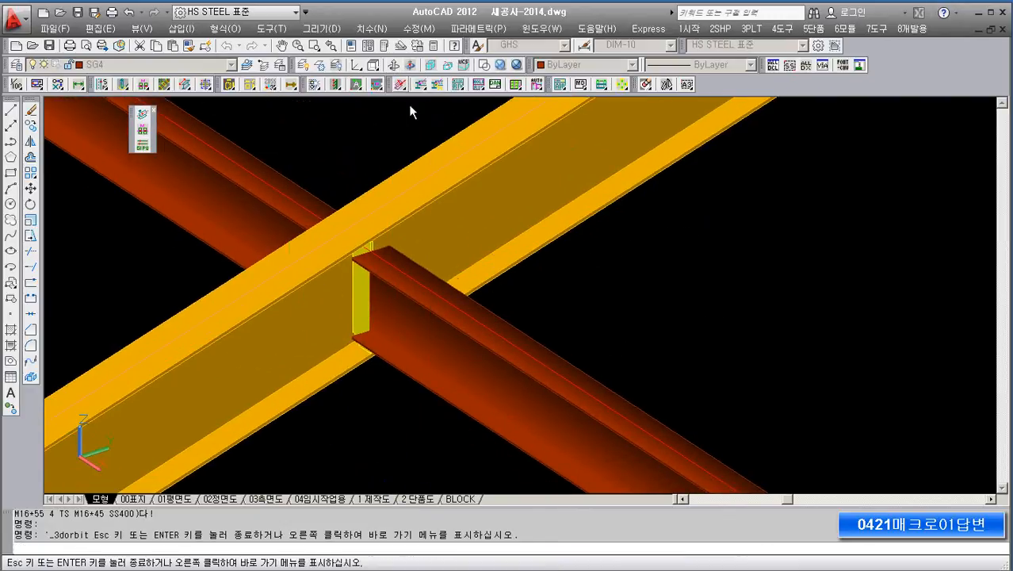
{"action": "left_click_drag", "start_coordinate": [501, 403], "coordinate": [529, 375]}
{"action": "scroll", "coordinate": [326, 249], "scroll_direction": "up", "scroll_amount": 6}
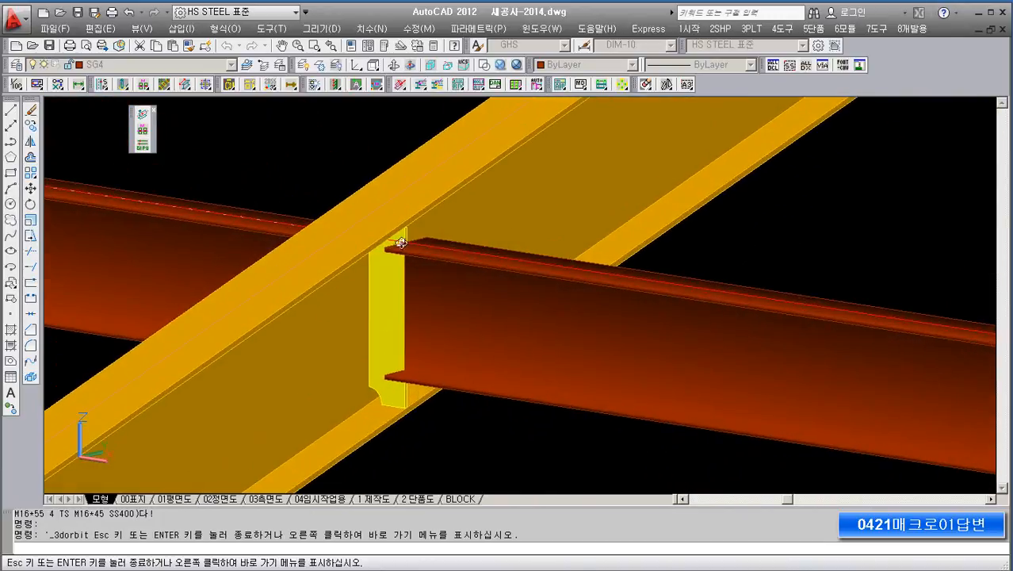
{"action": "left_click_drag", "start_coordinate": [430, 236], "coordinate": [413, 143]}
{"action": "scroll", "coordinate": [421, 294], "scroll_direction": "up", "scroll_amount": 2}
{"action": "scroll", "coordinate": [416, 330], "scroll_direction": "down", "scroll_amount": 8}
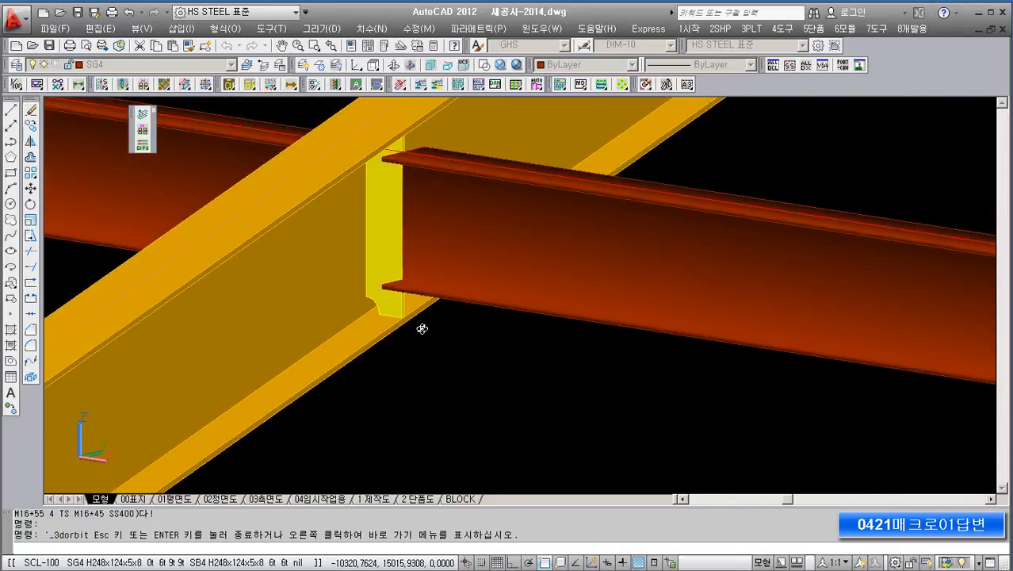
{"action": "left_click_drag", "start_coordinate": [410, 385], "coordinate": [288, 218]}
{"action": "key", "text": "Escape"}
Step: Compare the end frame's mid-slope gusset plate with the new one on the second frame
{"action": "scroll", "coordinate": [470, 266], "scroll_direction": "down", "scroll_amount": 6}
{"action": "scroll", "coordinate": [444, 245], "scroll_direction": "up", "scroll_amount": 8}
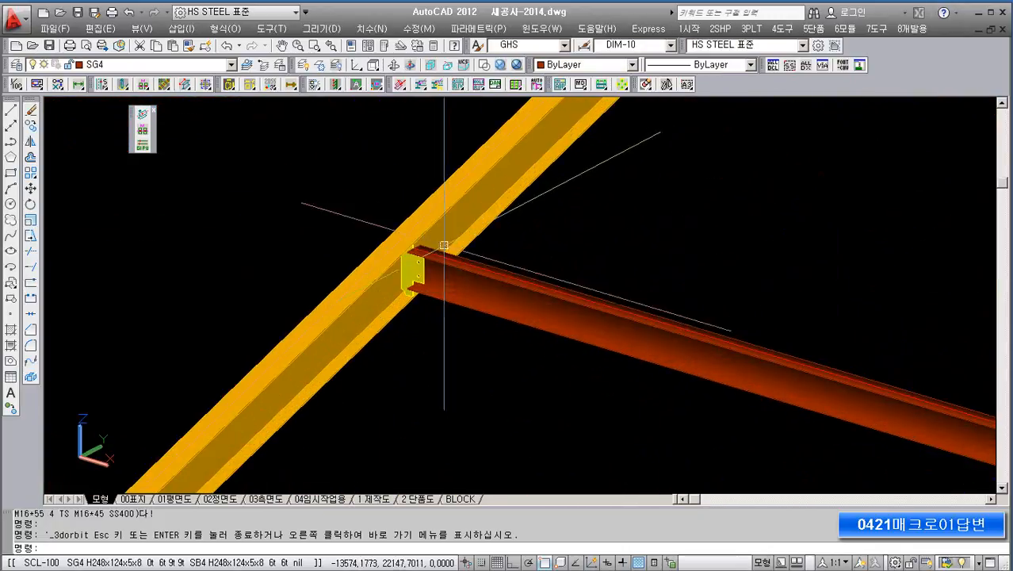
{"action": "scroll", "coordinate": [374, 220], "scroll_direction": "down", "scroll_amount": 5}
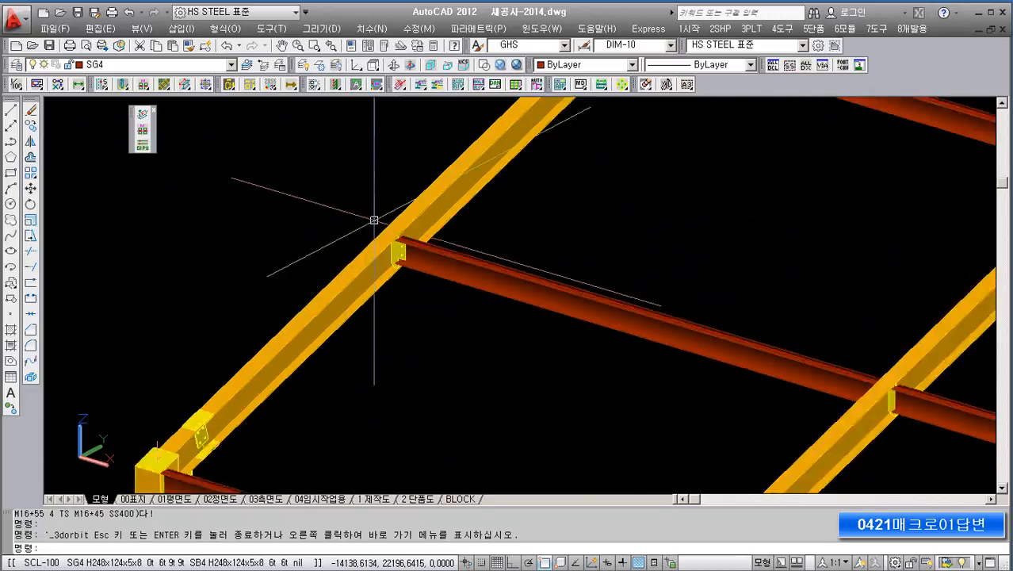
{"action": "scroll", "coordinate": [428, 286], "scroll_direction": "up", "scroll_amount": 6}
{"action": "scroll", "coordinate": [331, 258], "scroll_direction": "up", "scroll_amount": 4}
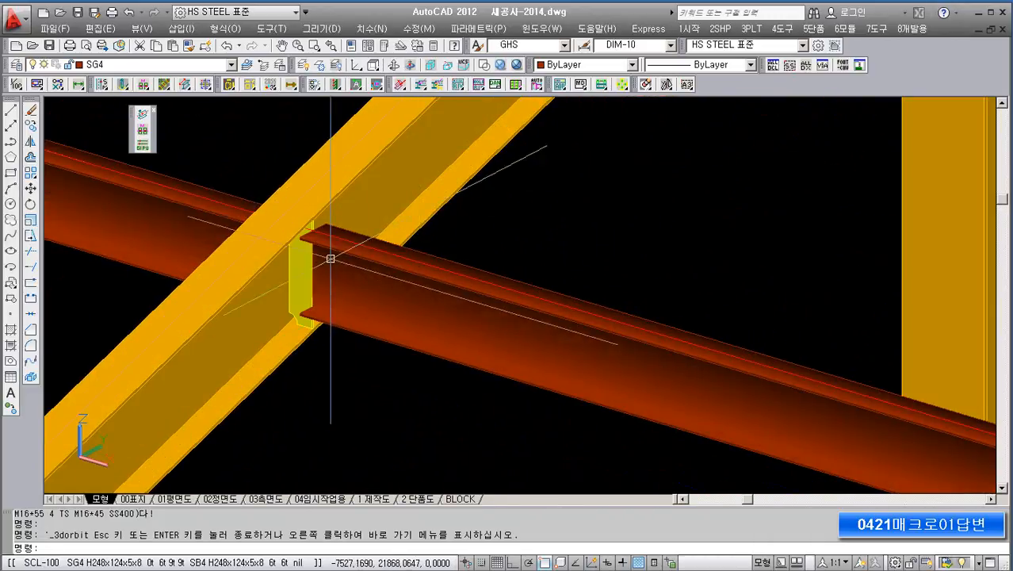
{"action": "scroll", "coordinate": [333, 244], "scroll_direction": "down", "scroll_amount": 5}
{"action": "scroll", "coordinate": [275, 180], "scroll_direction": "up", "scroll_amount": 2}
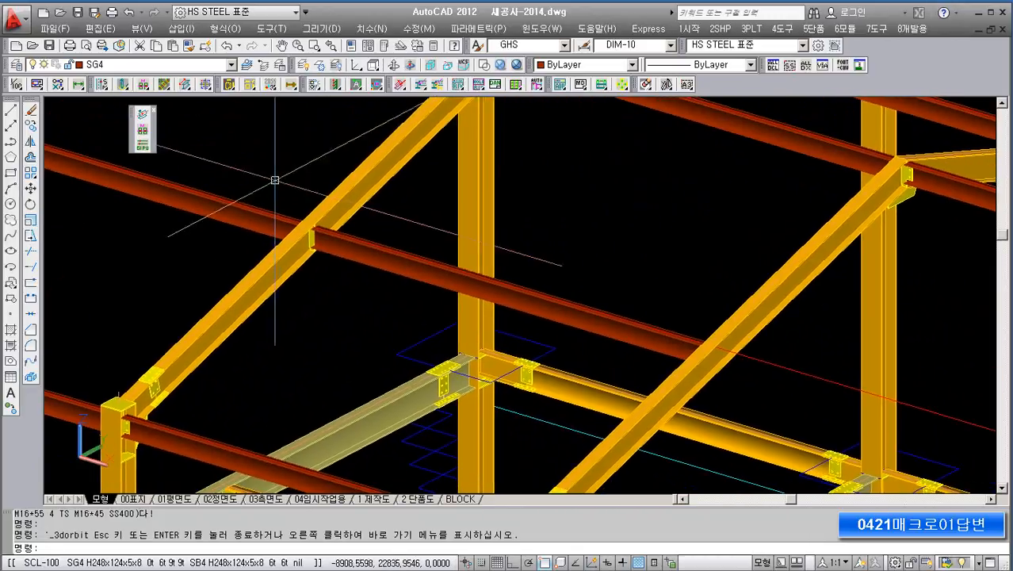
Step: Place a gusset plate with Macro01 on the opposite side of an interior sloped girder, at its mid-slope beam joint
{"action": "left_click", "coordinate": [397, 66]}
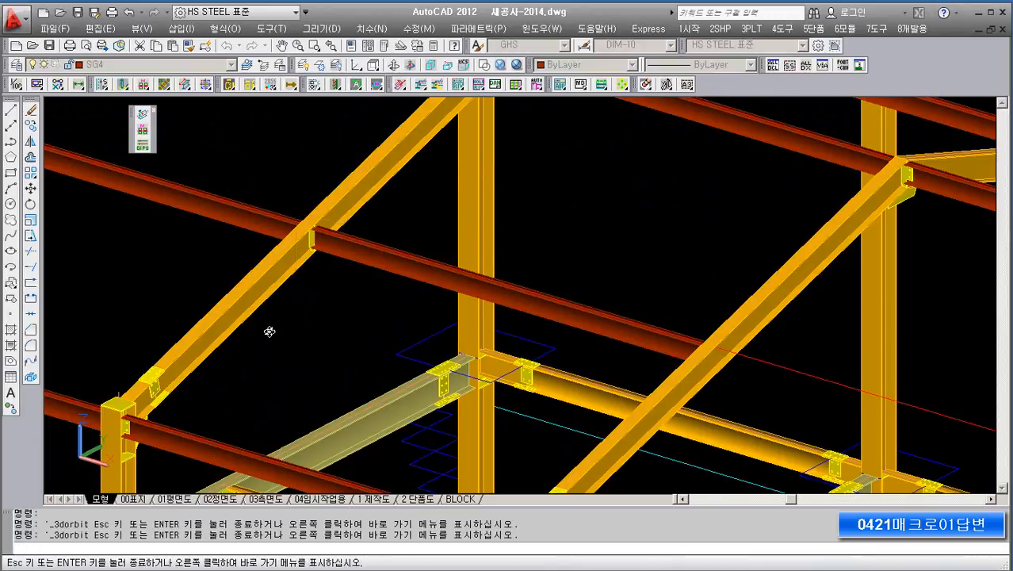
{"action": "mouse_move", "coordinate": [270, 332]}
{"action": "left_mouse_down"}
{"action": "mouse_move", "coordinate": [375, 344]}
{"action": "mouse_move", "coordinate": [376, 355]}
{"action": "mouse_move", "coordinate": [362, 351]}
{"action": "left_mouse_up"}
{"action": "scroll", "coordinate": [511, 309], "scroll_direction": "down", "scroll_amount": 3}
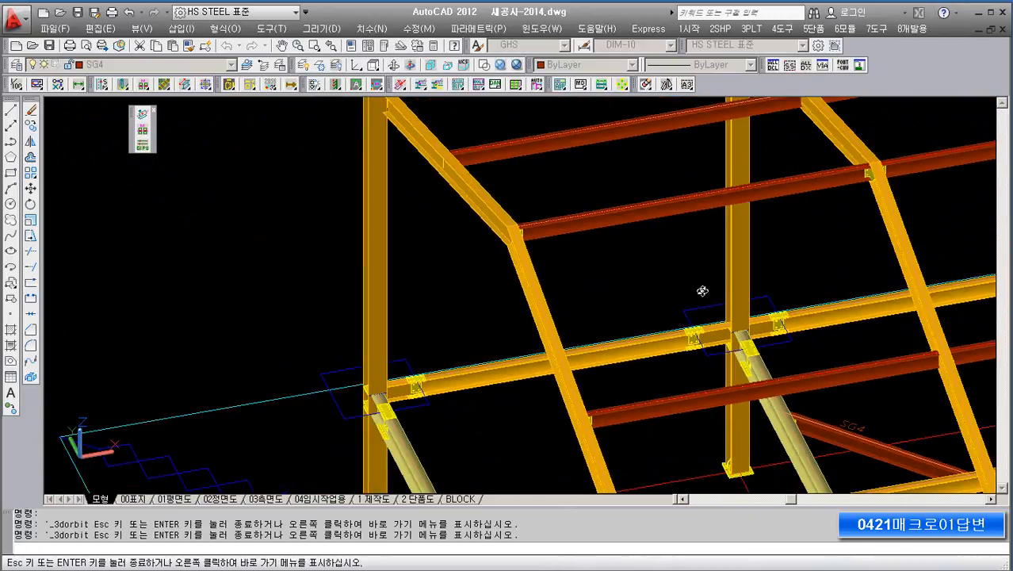
{"action": "middle_click_drag", "start_coordinate": [743, 281], "coordinate": [188, 230]}
{"action": "scroll", "coordinate": [353, 373], "scroll_direction": "up", "scroll_amount": 2}
{"action": "mouse_move", "coordinate": [361, 369]}
{"action": "left_mouse_down"}
{"action": "mouse_move", "coordinate": [375, 364]}
{"action": "mouse_move", "coordinate": [361, 365]}
{"action": "left_mouse_up"}
{"action": "right_click", "coordinate": [385, 362]}
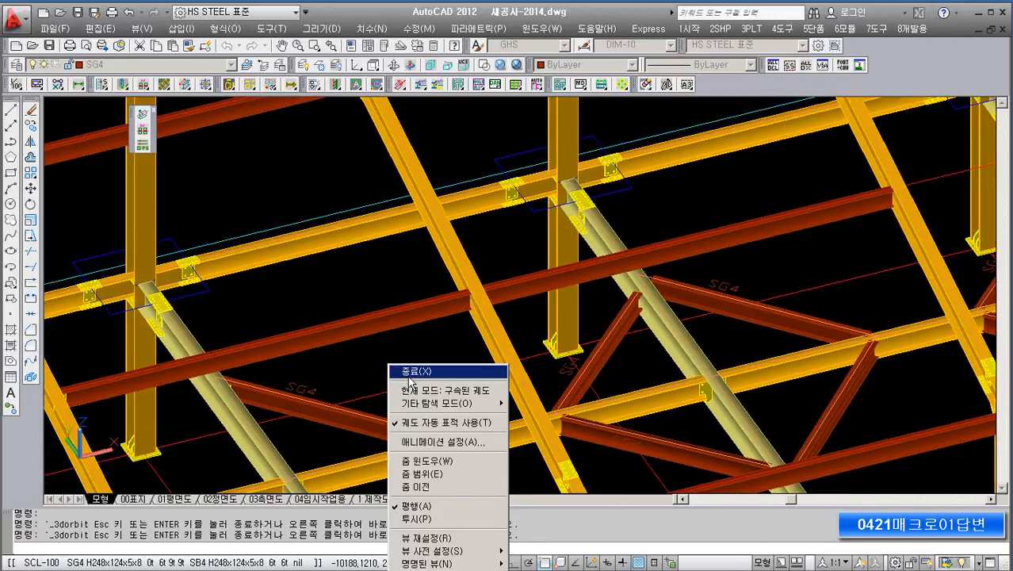
{"action": "left_click", "coordinate": [408, 369]}
{"action": "left_click", "coordinate": [229, 85]}
{"action": "scroll", "coordinate": [448, 317], "scroll_direction": "up", "scroll_amount": 5}
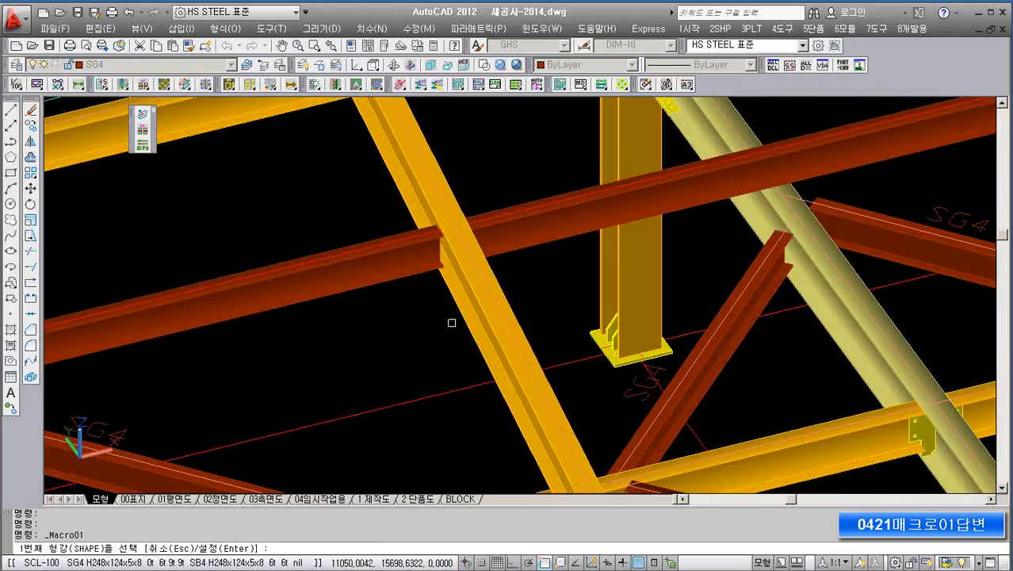
{"action": "left_click", "coordinate": [460, 313]}
{"action": "left_click", "coordinate": [411, 274]}
{"action": "scroll", "coordinate": [408, 285], "scroll_direction": "up", "scroll_amount": 5}
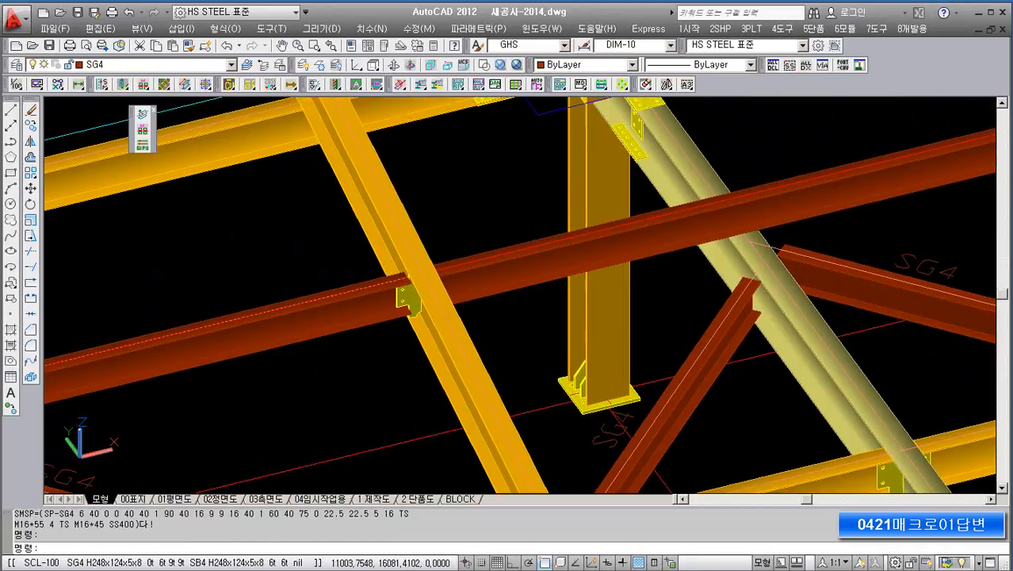
Step: Inspect the gusset plates up close on both sides of the interior sloped girder
{"action": "middle_click_drag", "start_coordinate": [374, 332], "coordinate": [367, 332]}
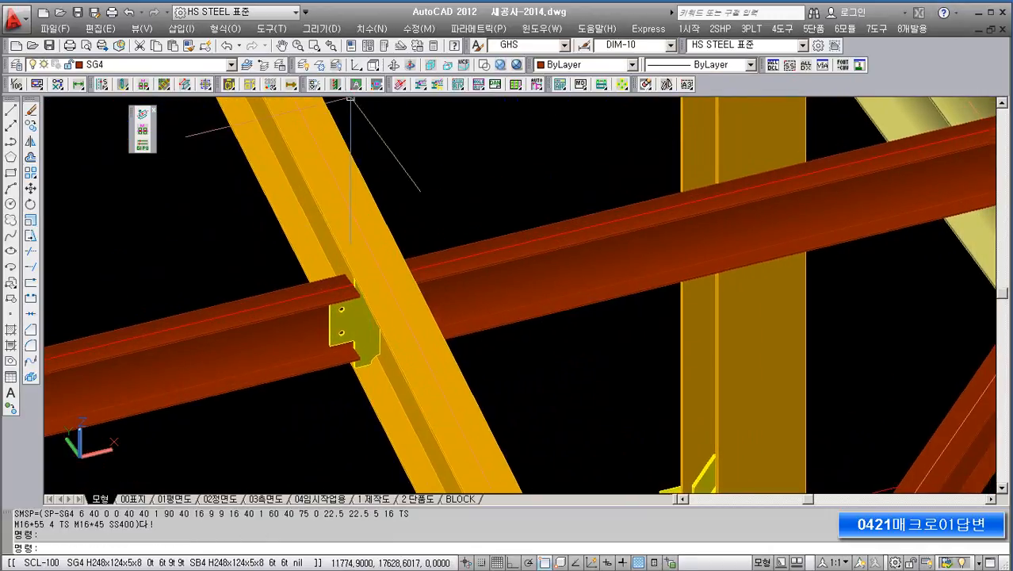
{"action": "left_click", "coordinate": [401, 82]}
{"action": "left_click_drag", "start_coordinate": [430, 310], "coordinate": [377, 340]}
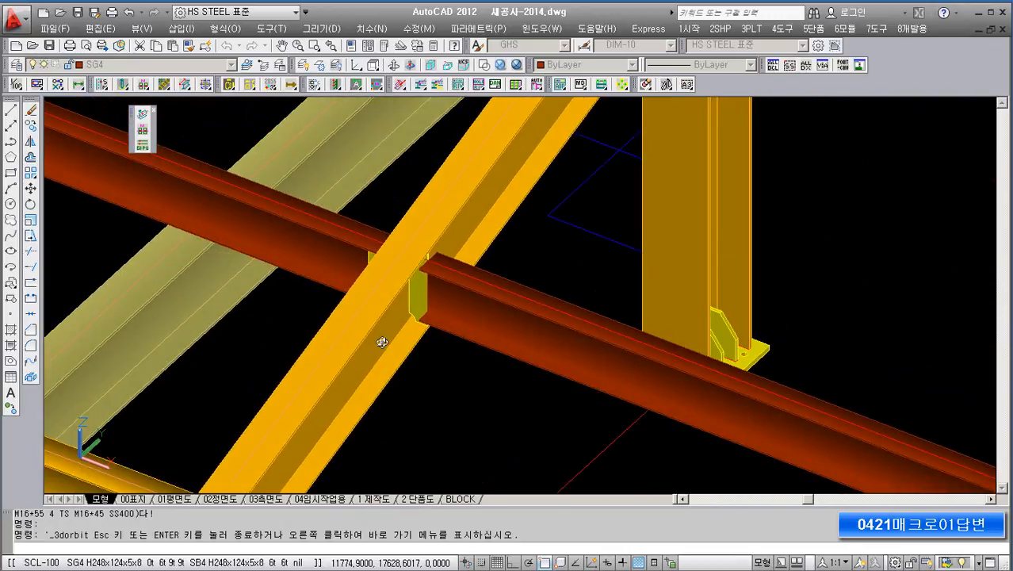
{"action": "right_click", "coordinate": [461, 388]}
{"action": "left_click", "coordinate": [468, 393]}
Step: Examine the eaves beam joints at the column tops together with the mid-slope joints of the neighbouring frames
{"action": "scroll", "coordinate": [470, 297], "scroll_direction": "down", "scroll_amount": 5}
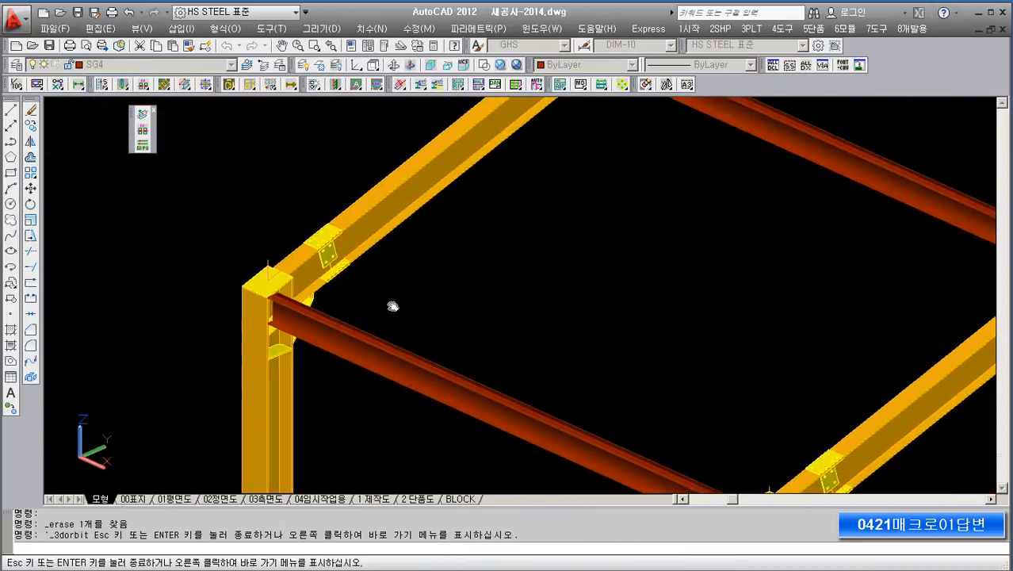
{"action": "right_click", "coordinate": [416, 289]}
{"action": "left_click", "coordinate": [432, 297]}
{"action": "middle_click_drag", "start_coordinate": [363, 300], "coordinate": [385, 310]}
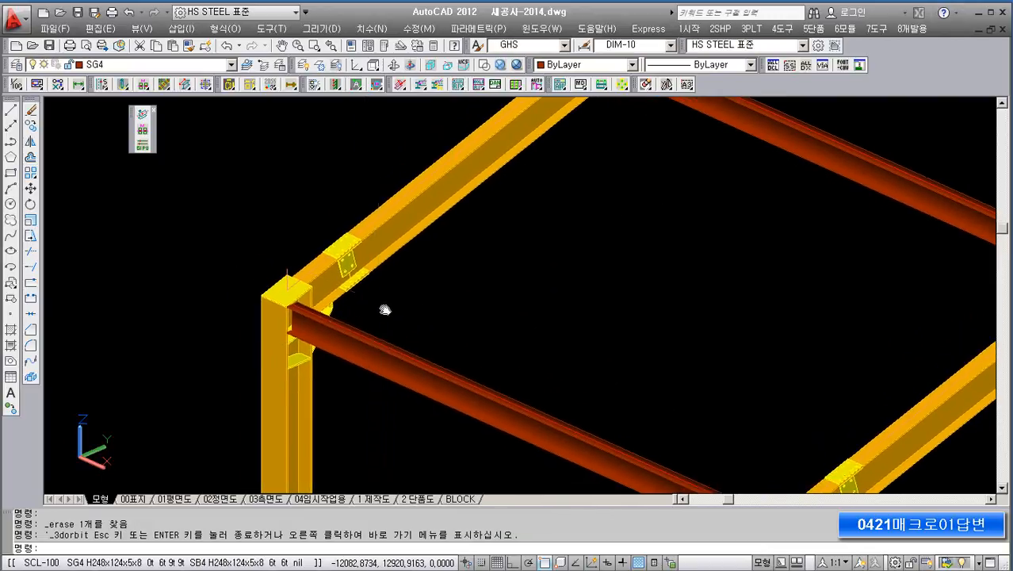
{"action": "scroll", "coordinate": [308, 337], "scroll_direction": "up", "scroll_amount": 3}
{"action": "scroll", "coordinate": [268, 297], "scroll_direction": "down", "scroll_amount": 3}
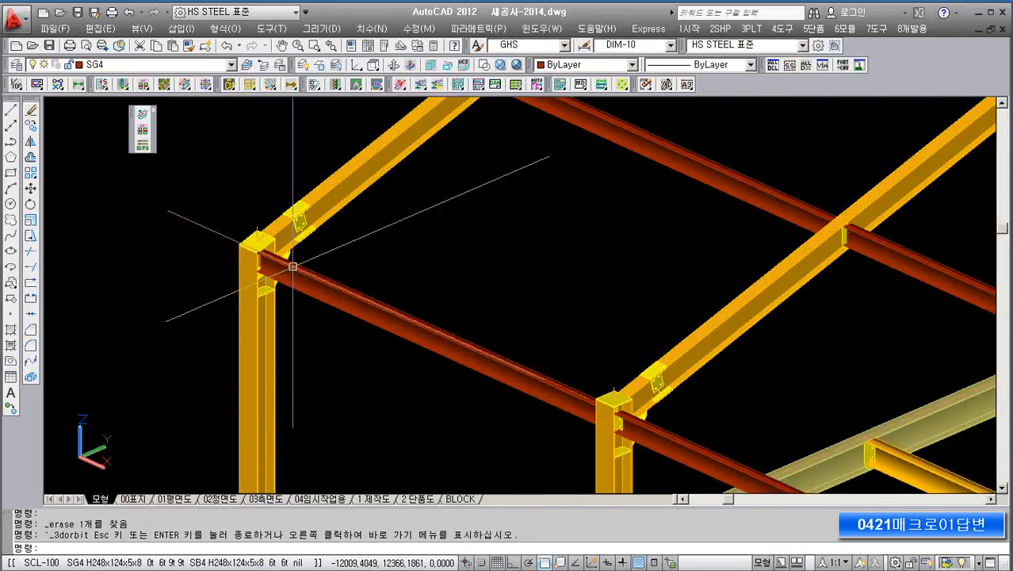
{"action": "middle_click_drag", "start_coordinate": [282, 280], "coordinate": [244, 284]}
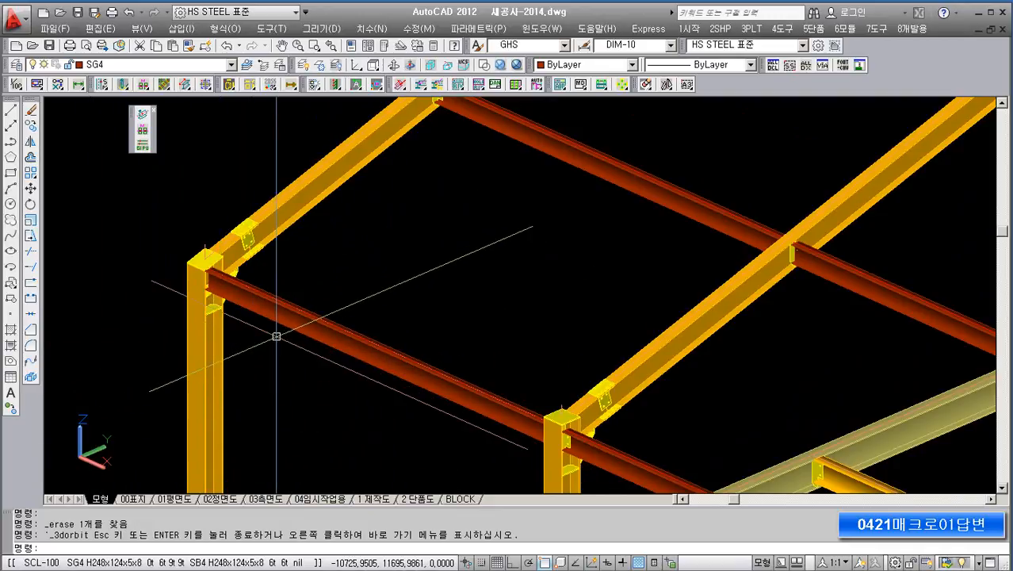
{"action": "scroll", "coordinate": [288, 327], "scroll_direction": "down", "scroll_amount": 4}
{"action": "scroll", "coordinate": [272, 313], "scroll_direction": "up", "scroll_amount": 4}
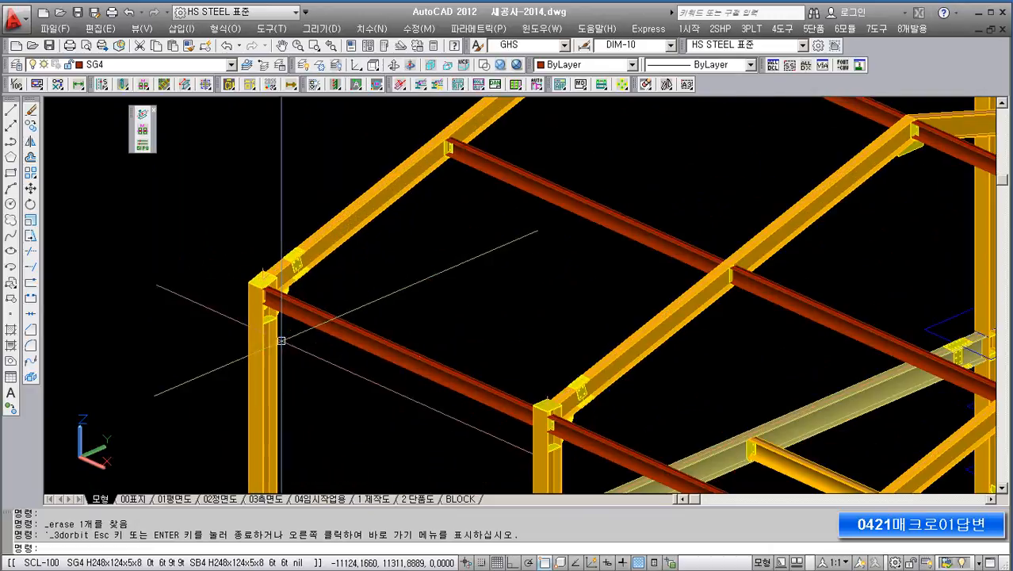
{"action": "scroll", "coordinate": [288, 297], "scroll_direction": "down", "scroll_amount": 2}
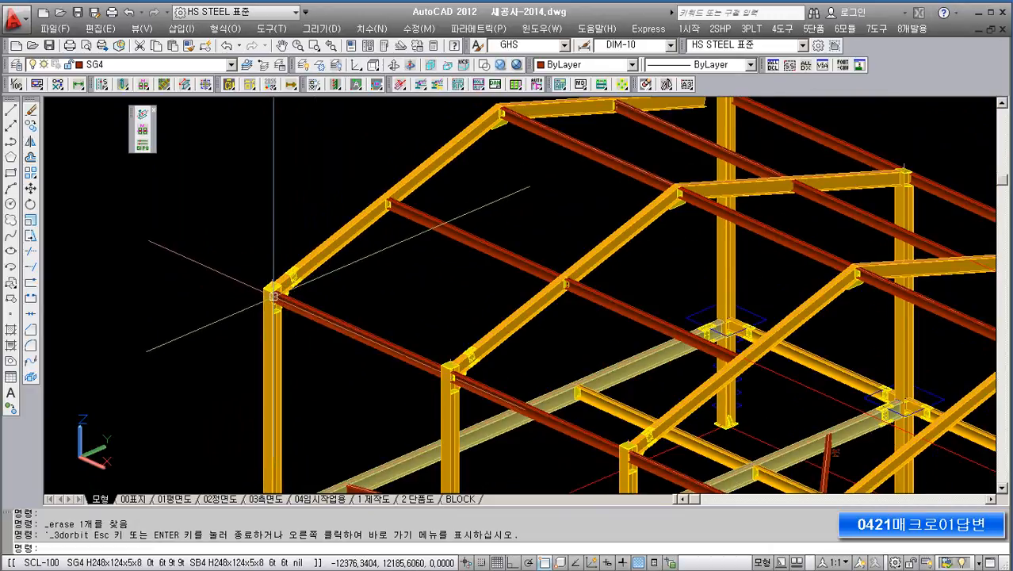
{"action": "scroll", "coordinate": [273, 296], "scroll_direction": "up", "scroll_amount": 3}
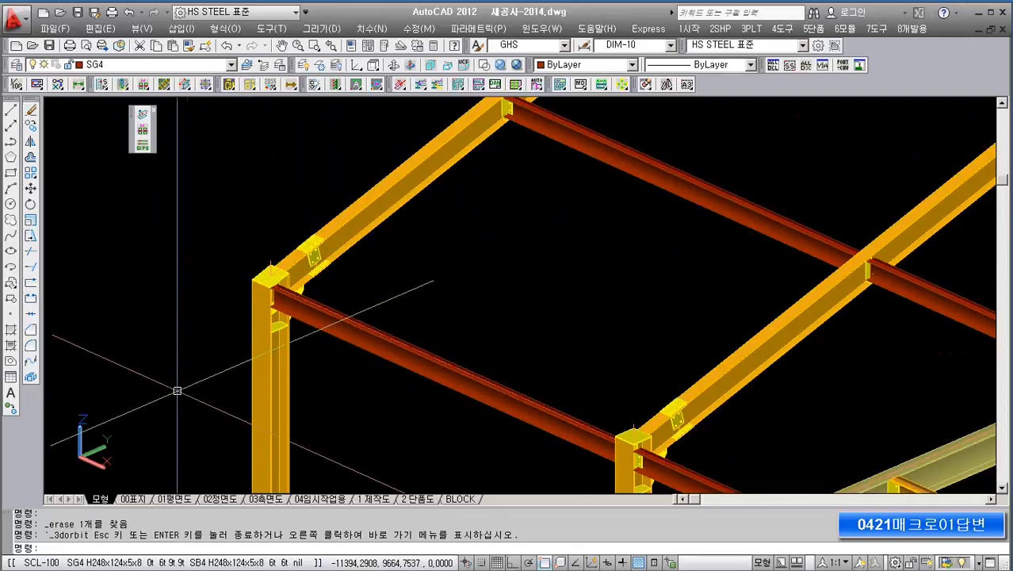
{"action": "middle_click_drag", "start_coordinate": [389, 281], "coordinate": [367, 315]}
{"action": "scroll", "coordinate": [343, 318], "scroll_direction": "down", "scroll_amount": 2}
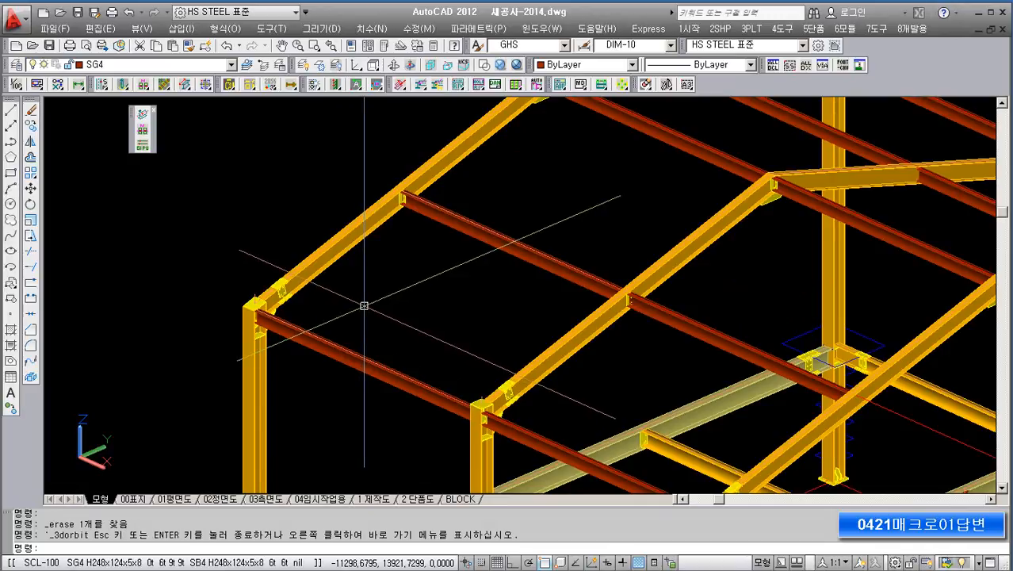
{"action": "middle_click_drag", "start_coordinate": [360, 325], "coordinate": [332, 364]}
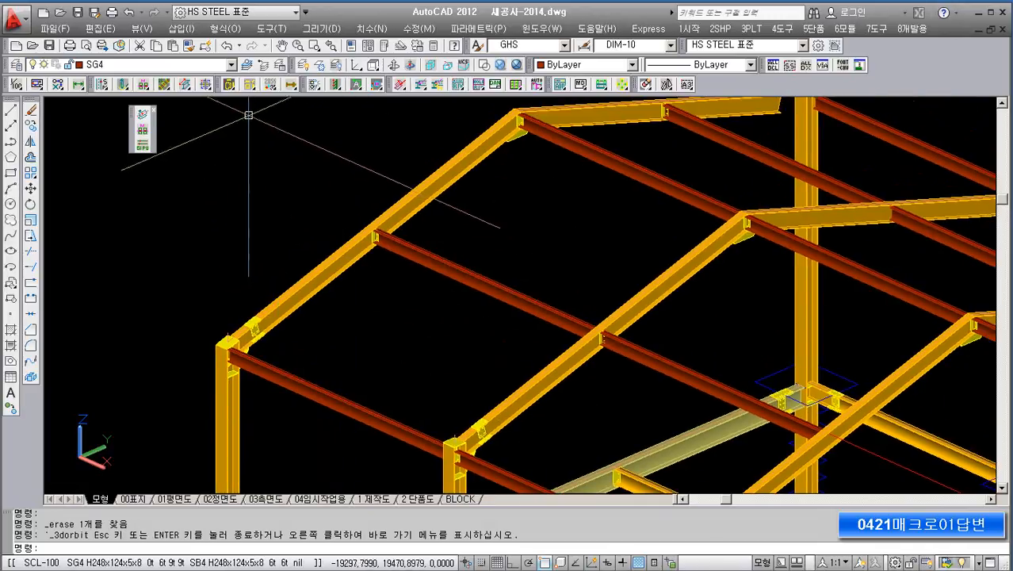
Step: Check the gusset plate at the end frame's mid-slope joint up close
{"action": "scroll", "coordinate": [372, 240], "scroll_direction": "up", "scroll_amount": 3}
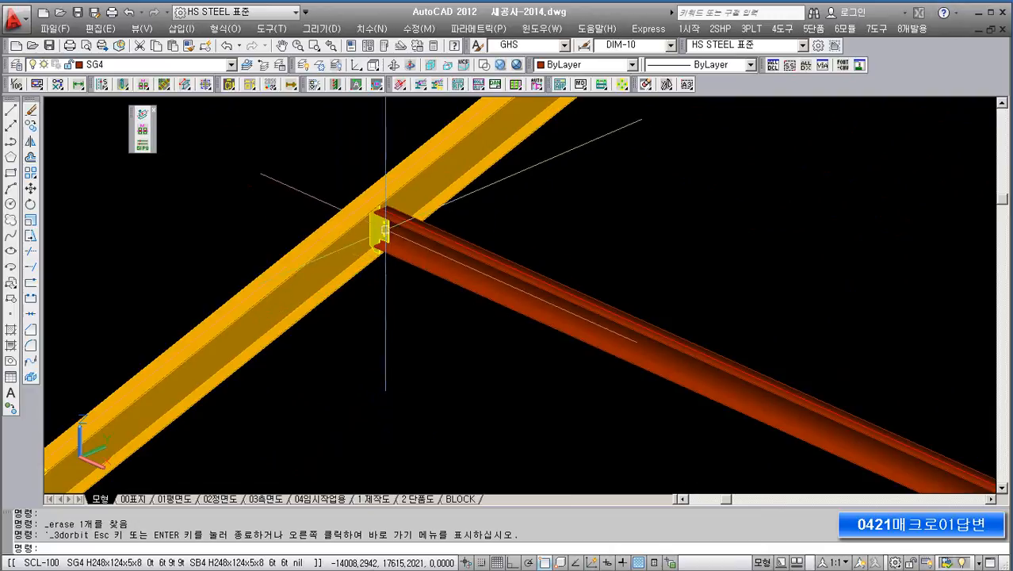
{"action": "scroll", "coordinate": [385, 230], "scroll_direction": "up", "scroll_amount": 2}
{"action": "scroll", "coordinate": [383, 237], "scroll_direction": "down", "scroll_amount": 2}
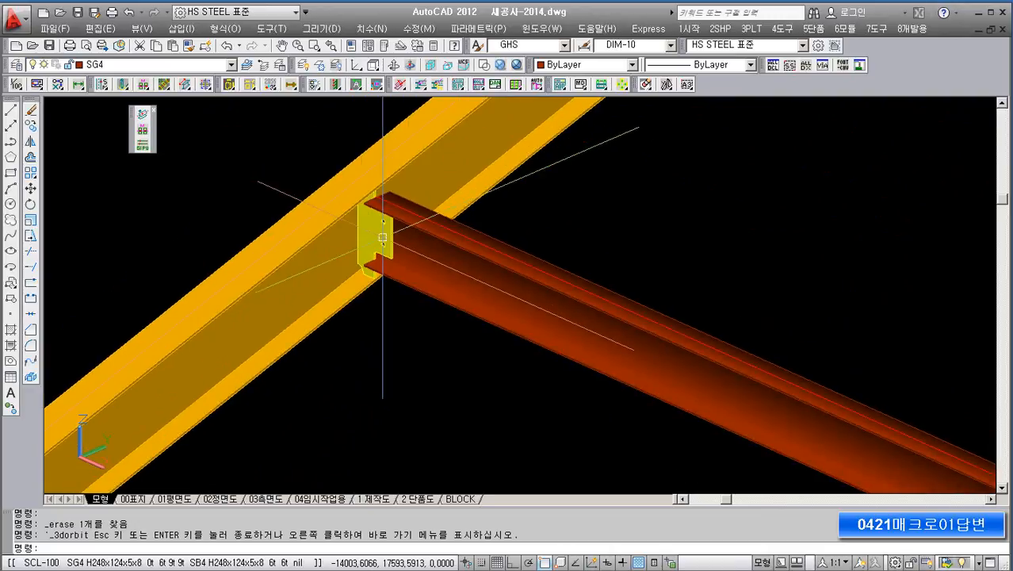
Step: Examine how the sloped girder and beam meet at the end frame's mid-slope joint, highlighting both members
{"action": "middle_click_drag", "start_coordinate": [355, 324], "coordinate": [337, 296]}
{"action": "left_click", "coordinate": [325, 277]}
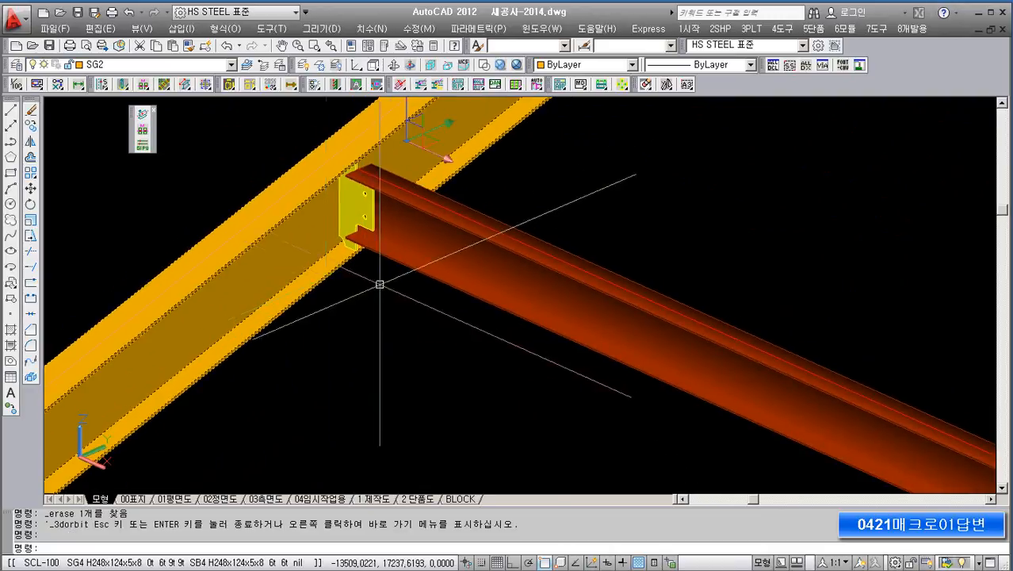
{"action": "left_click", "coordinate": [443, 277]}
{"action": "middle_click_drag", "start_coordinate": [390, 308], "coordinate": [409, 354], "text": "shift"}
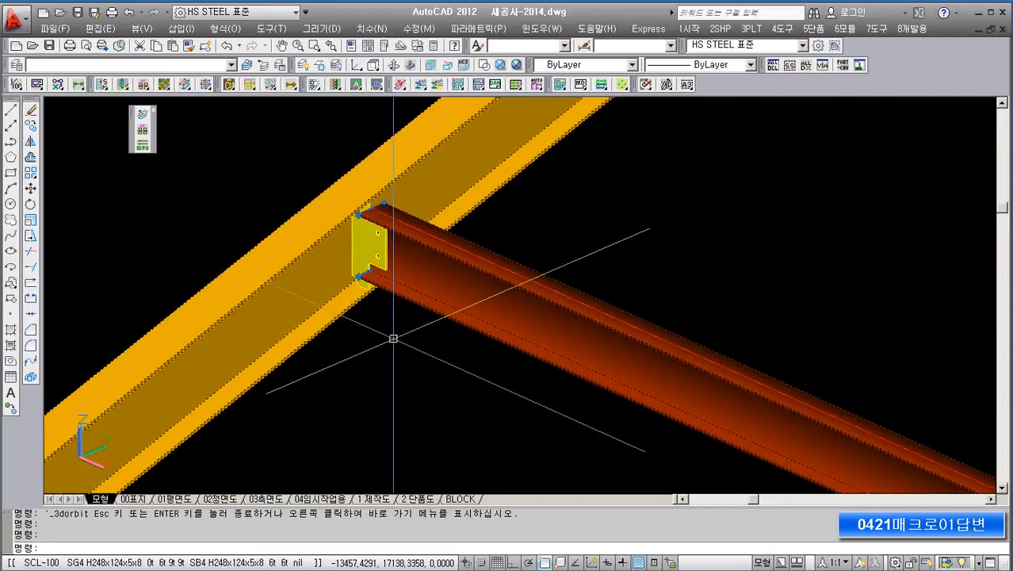
{"action": "scroll", "coordinate": [407, 251], "scroll_direction": "down", "scroll_amount": 5}
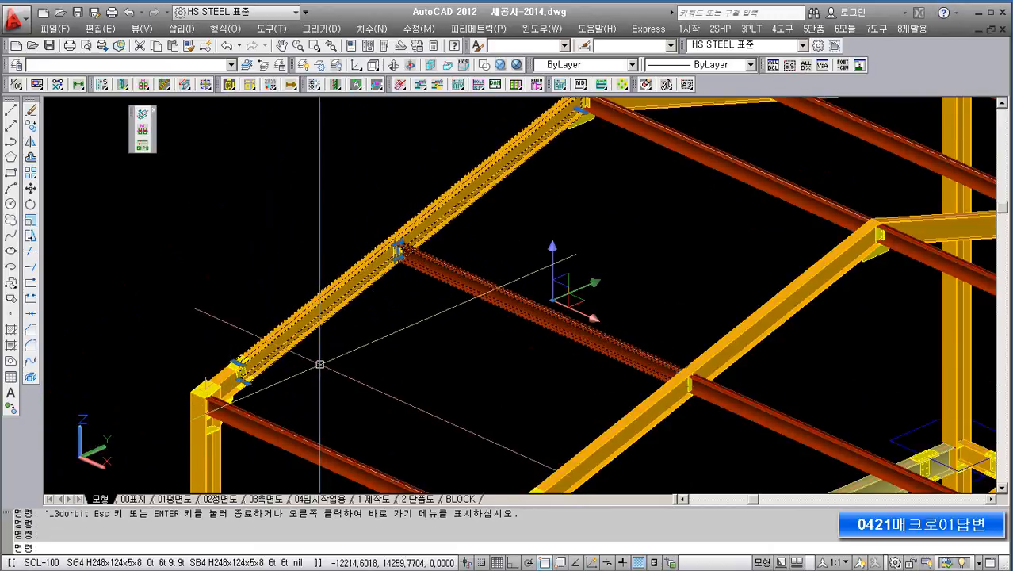
{"action": "scroll", "coordinate": [423, 282], "scroll_direction": "down", "scroll_amount": 3}
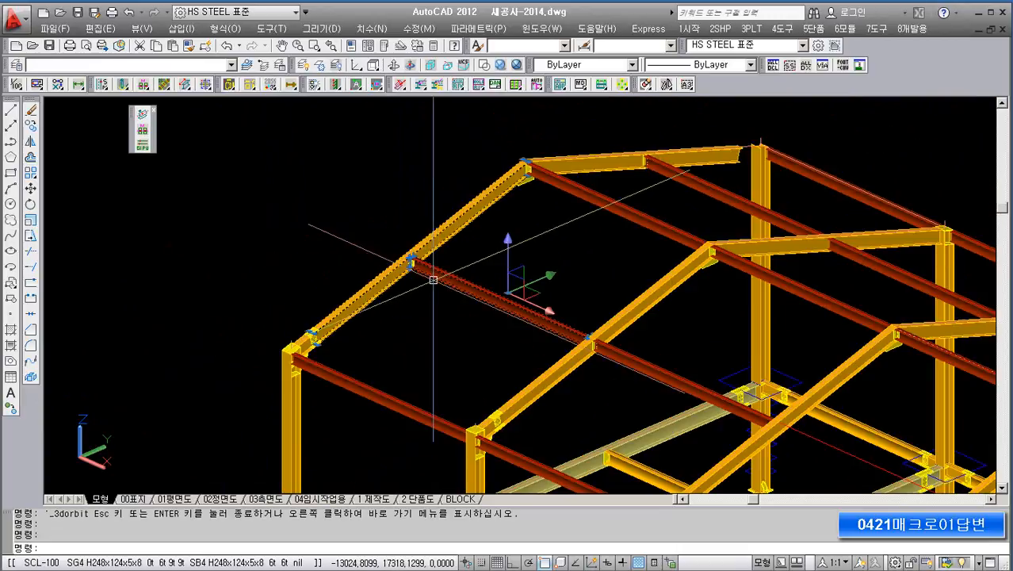
{"action": "middle_click_drag", "start_coordinate": [425, 295], "coordinate": [429, 234]}
{"action": "key", "text": "Escape"}
{"action": "key", "text": "Escape"}
Step: Start Macro01 at the end frame's eaves joint and choose the column and its beam as the main and beam members
{"action": "scroll", "coordinate": [311, 317], "scroll_direction": "up", "scroll_amount": 4}
{"action": "scroll", "coordinate": [321, 306], "scroll_direction": "up", "scroll_amount": 4}
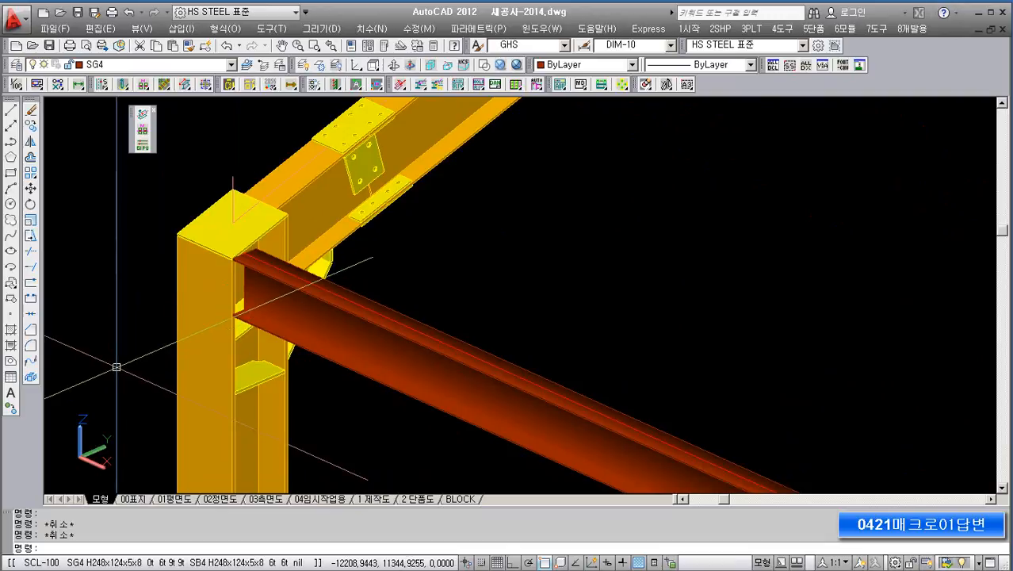
{"action": "scroll", "coordinate": [117, 366], "scroll_direction": "down", "scroll_amount": 6}
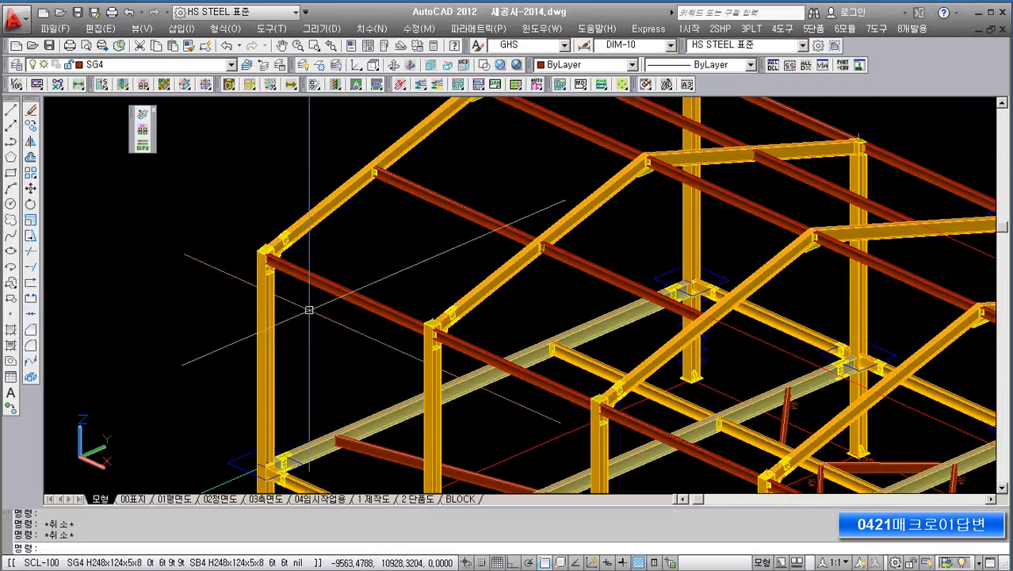
{"action": "scroll", "coordinate": [309, 309], "scroll_direction": "up", "scroll_amount": 4}
{"action": "middle_click_drag", "start_coordinate": [402, 339], "coordinate": [433, 273]}
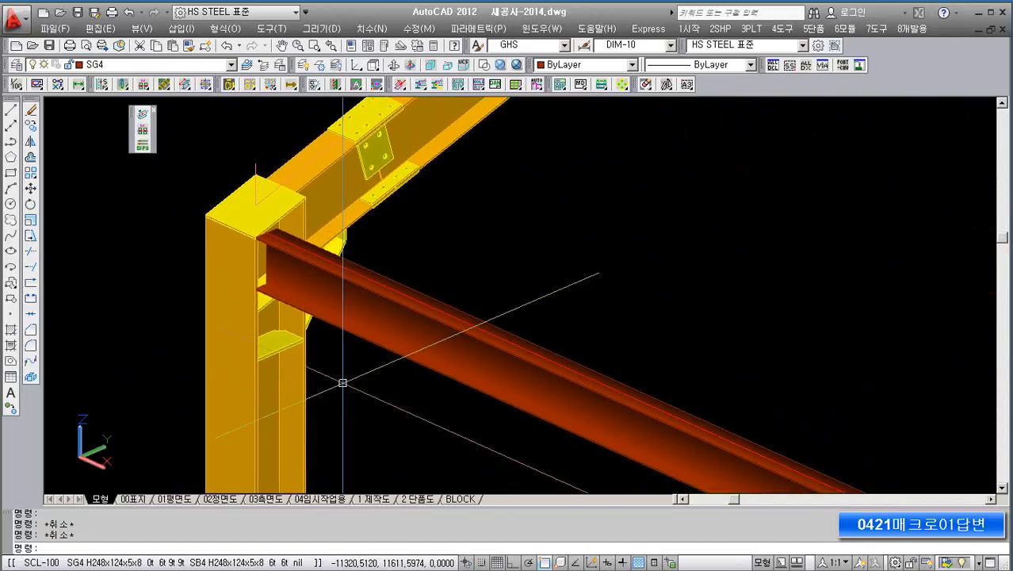
{"action": "middle_click_drag", "start_coordinate": [348, 387], "coordinate": [305, 368]}
{"action": "middle_click_drag", "start_coordinate": [286, 315], "coordinate": [298, 338]}
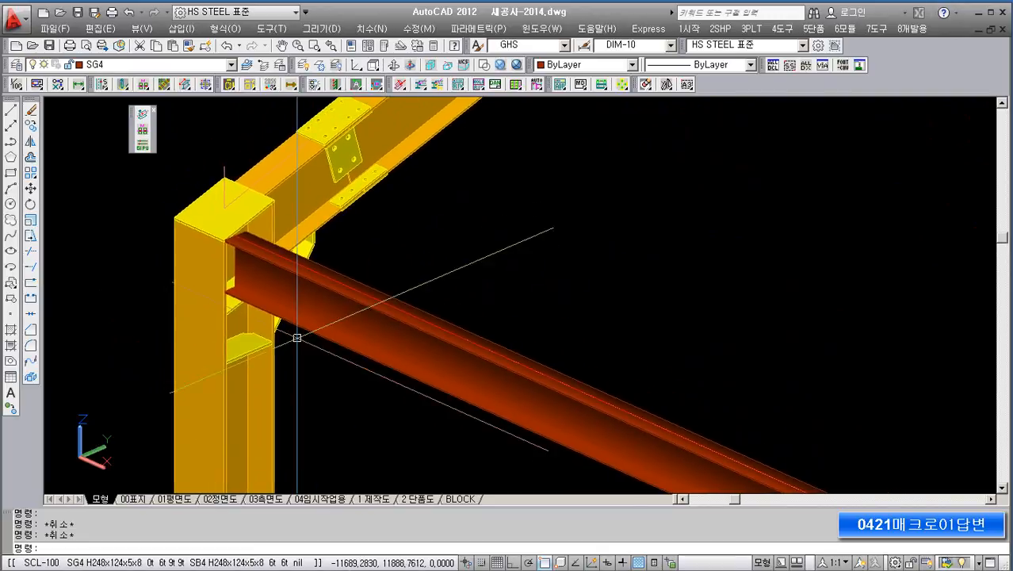
{"action": "left_click", "coordinate": [232, 87]}
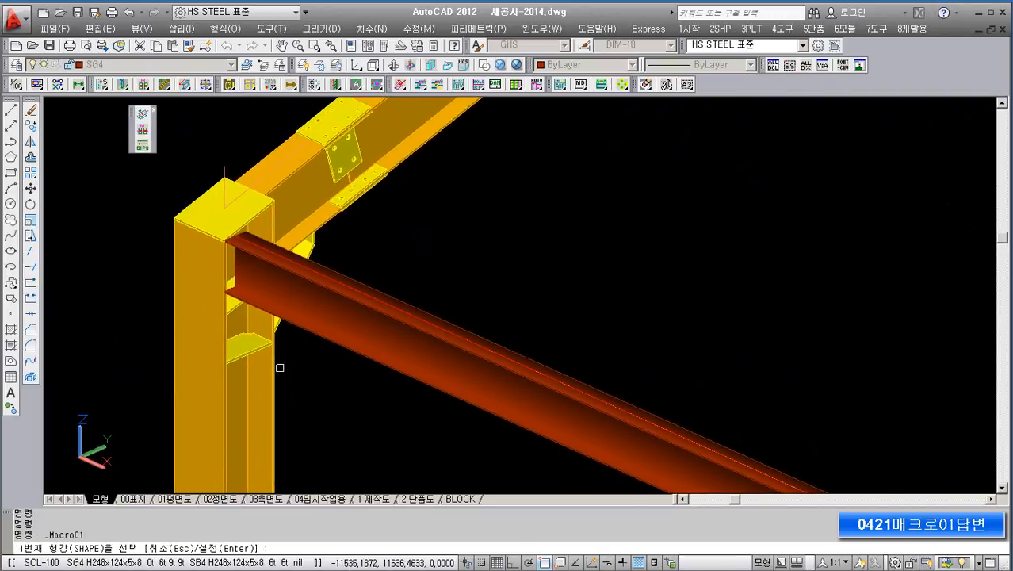
{"action": "key", "text": "Return"}
{"action": "left_click", "coordinate": [597, 213]}
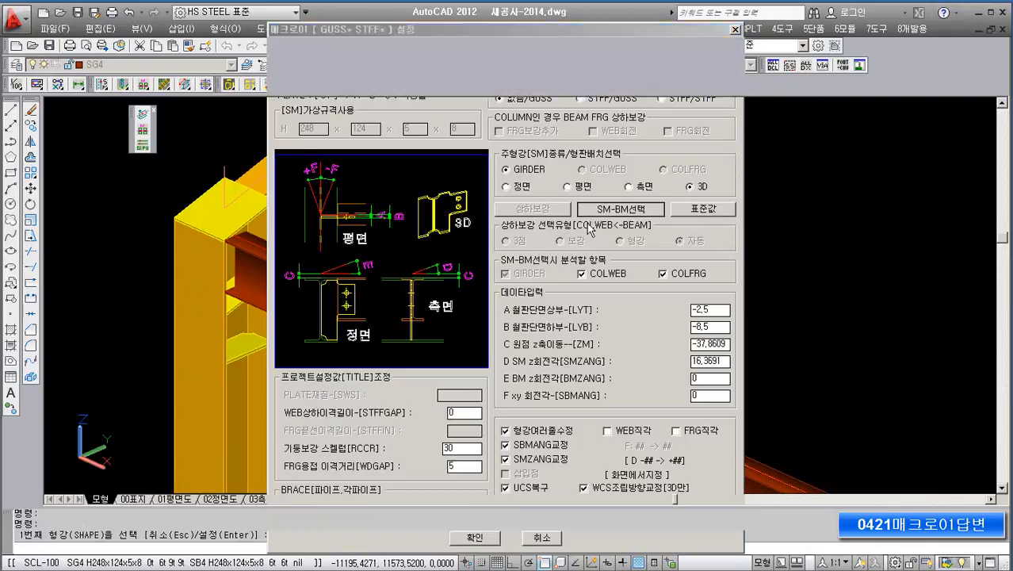
{"action": "left_click", "coordinate": [273, 381]}
{"action": "left_click", "coordinate": [355, 351]}
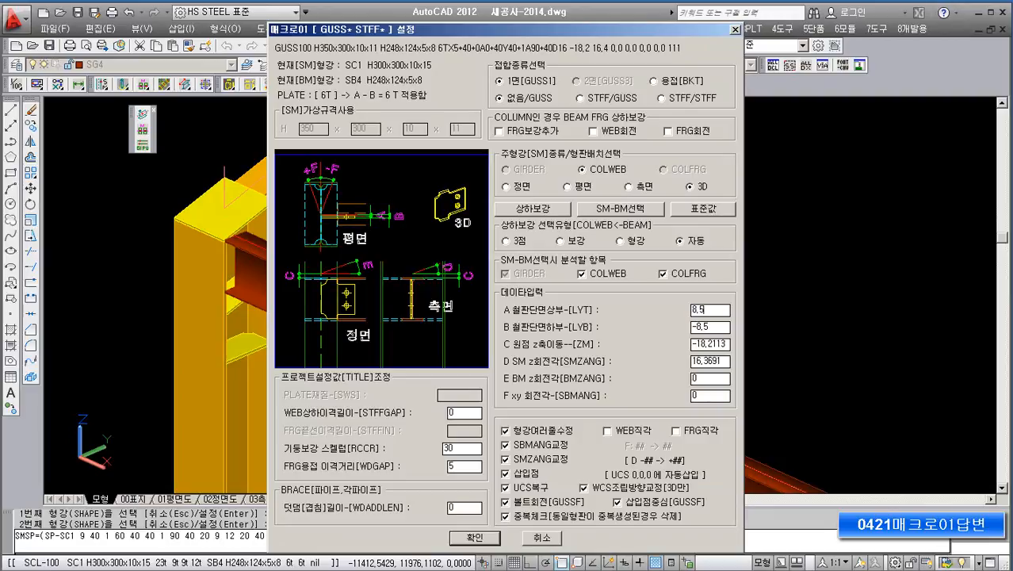
Step: Set the plate offsets LYT to 8.5 and LYB to 2.5, and generate the gusset plate at the end column
{"action": "key", "text": "Tab"}
{"action": "type", "text": "2.5"}
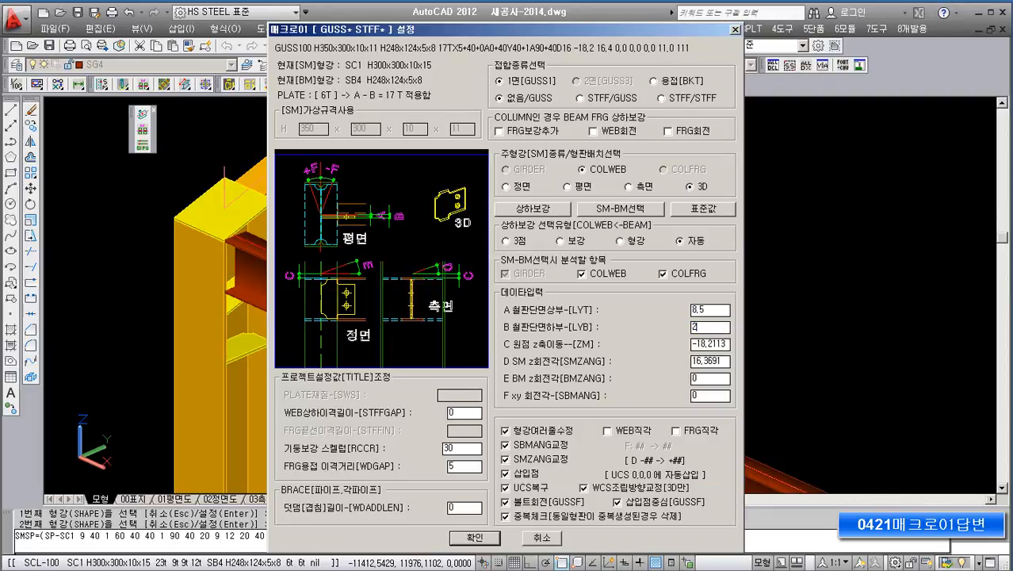
{"action": "left_click", "coordinate": [487, 539]}
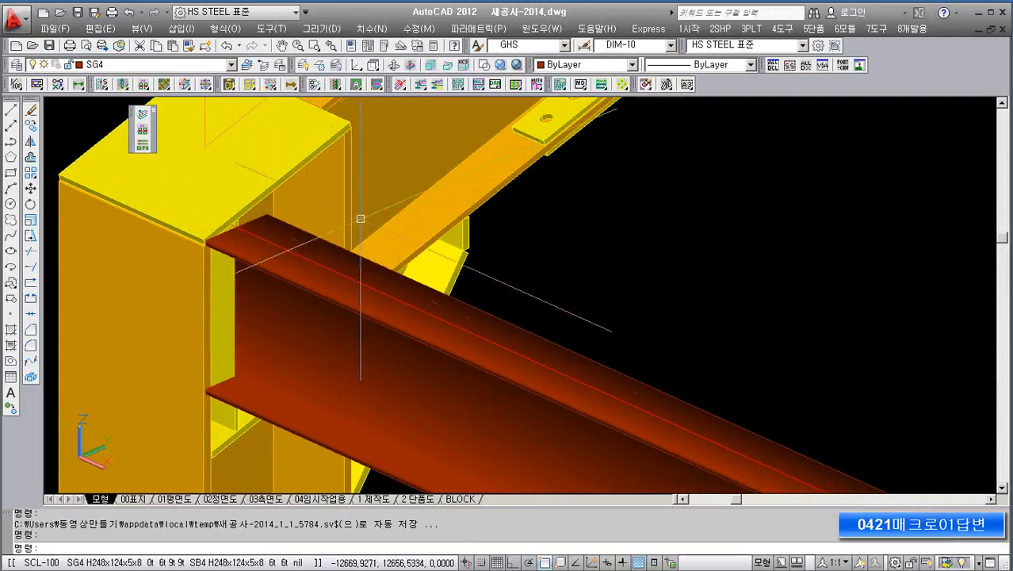
Step: Inspect the end column's eaves beam joint from another angle and check the neighbouring frames
{"action": "left_click", "coordinate": [394, 66]}
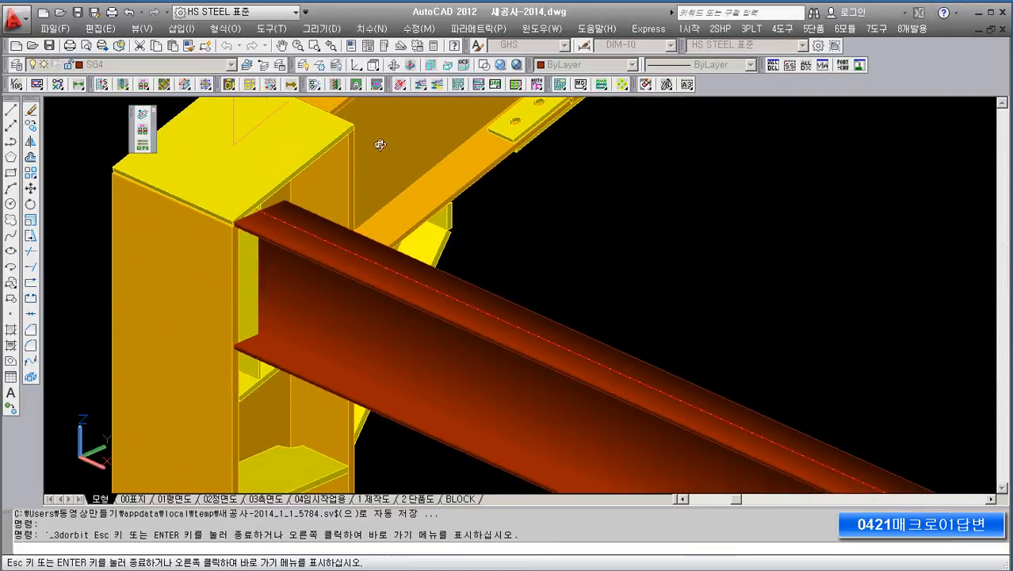
{"action": "left_click_drag", "start_coordinate": [487, 323], "coordinate": [398, 328]}
{"action": "right_click", "coordinate": [533, 242]}
{"action": "left_click", "coordinate": [532, 242]}
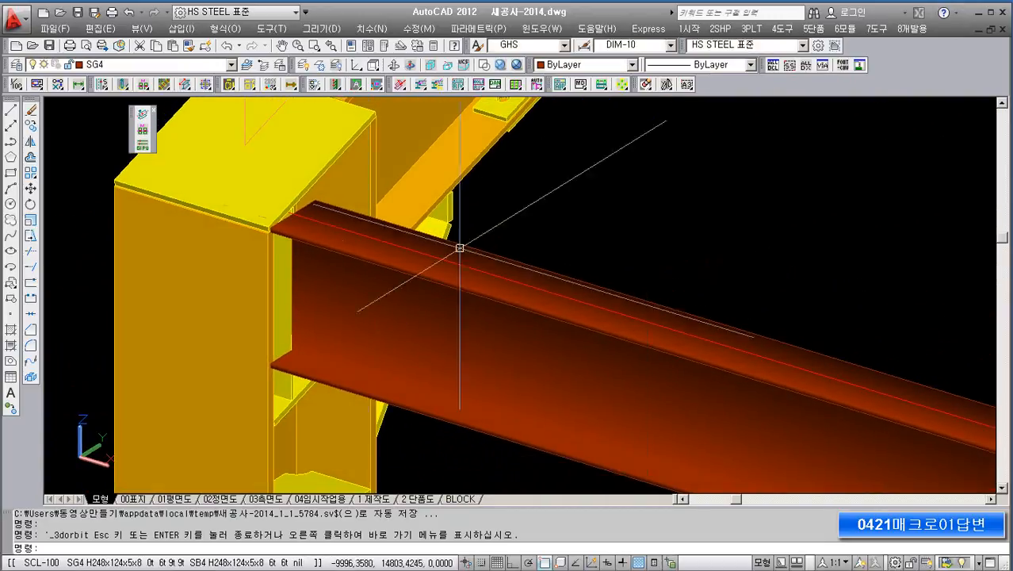
{"action": "scroll", "coordinate": [333, 254], "scroll_direction": "down", "scroll_amount": 5}
{"action": "middle_click_drag", "start_coordinate": [563, 318], "coordinate": [514, 306]}
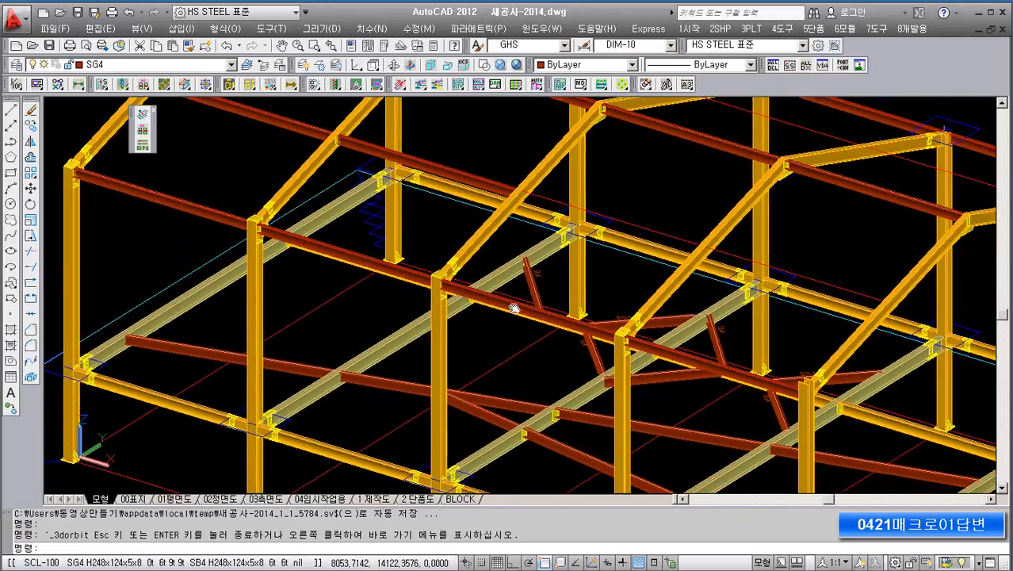
Step: Switch to 2D wireframe and erase one object at an interior column's eaves beam joint
{"action": "key", "text": "ctrl+z"}
{"action": "left_click", "coordinate": [484, 65]}
{"action": "middle_click_drag", "start_coordinate": [354, 260], "coordinate": [371, 300]}
{"action": "scroll", "coordinate": [371, 299], "scroll_direction": "up", "scroll_amount": 6}
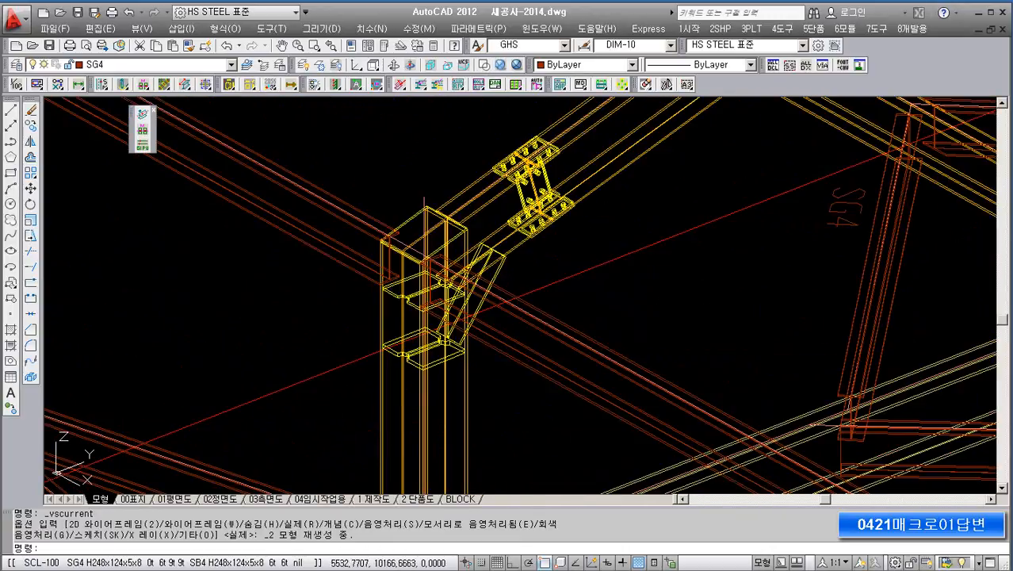
{"action": "middle_click_drag", "start_coordinate": [373, 104], "coordinate": [322, 376], "text": "shift"}
{"action": "middle_click_drag", "start_coordinate": [317, 265], "coordinate": [389, 369]}
{"action": "scroll", "coordinate": [425, 289], "scroll_direction": "up", "scroll_amount": 5}
{"action": "left_click", "coordinate": [413, 318]}
{"action": "left_click", "coordinate": [30, 110]}
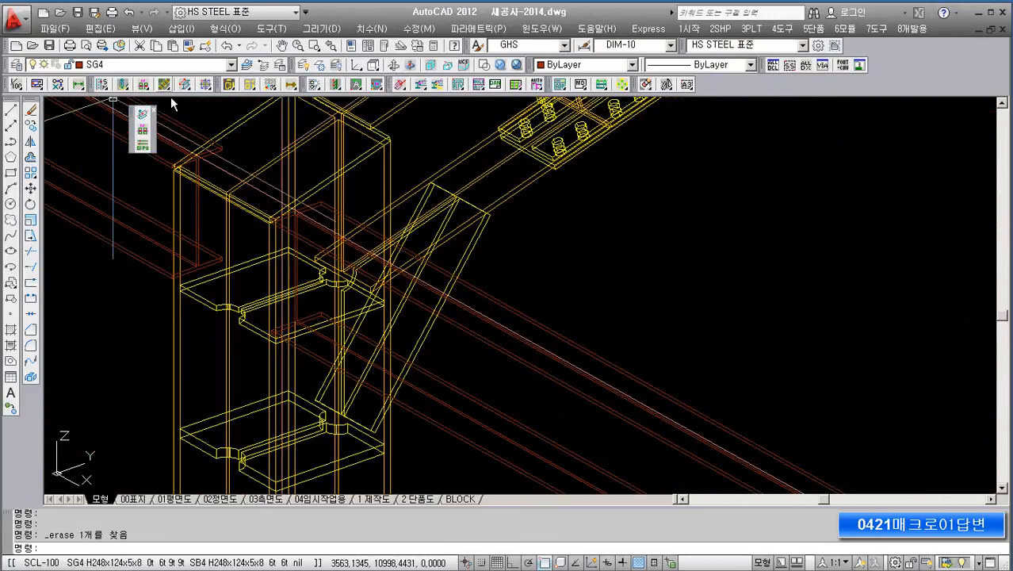
Step: Place a gusset plate with Macro01 between the interior column and its eaves beam, with LYT set to 8.5
{"action": "left_click", "coordinate": [243, 89]}
{"action": "key", "text": "Return"}
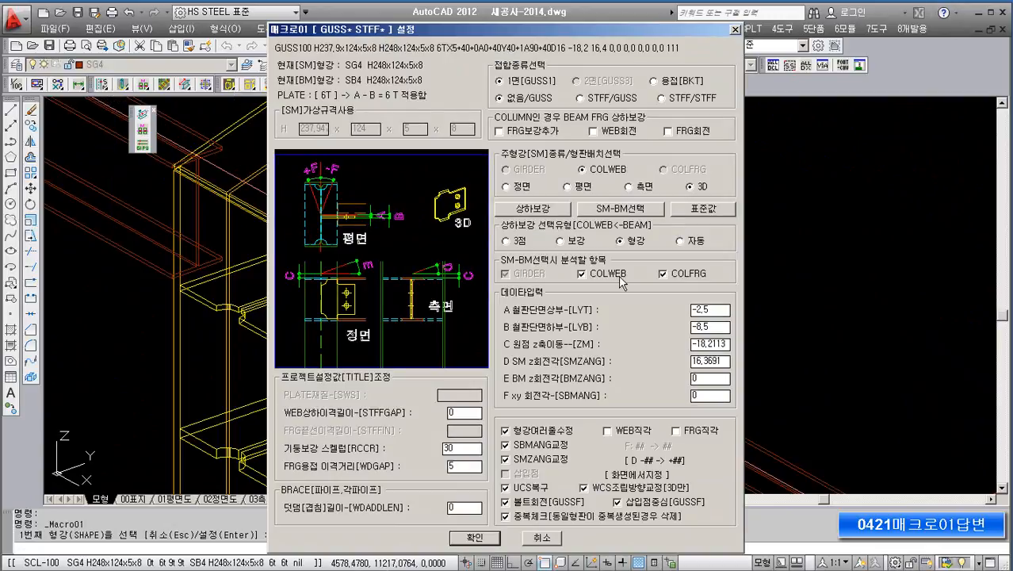
{"action": "left_click", "coordinate": [625, 210]}
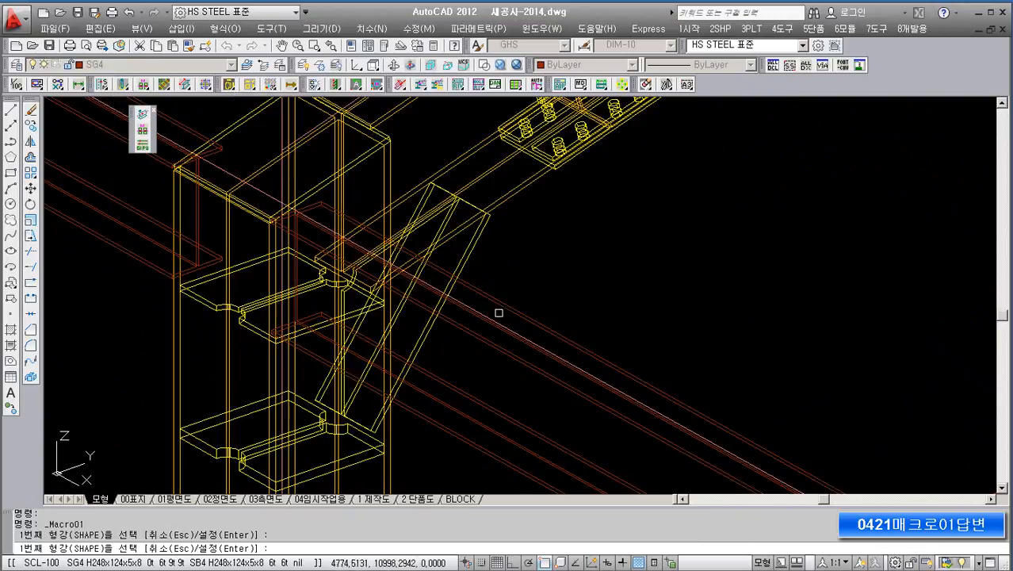
{"action": "left_click", "coordinate": [389, 459]}
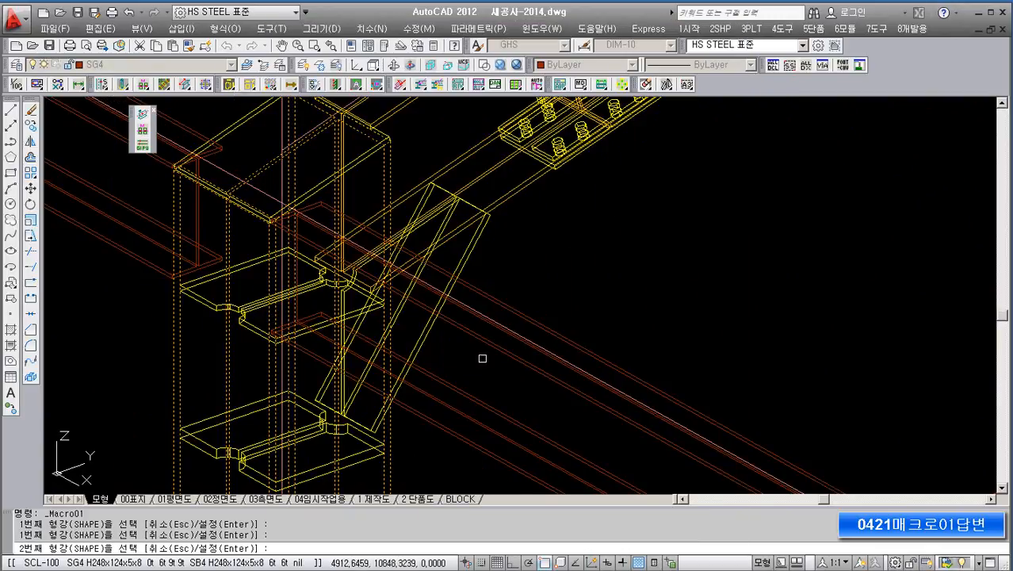
{"action": "left_click", "coordinate": [468, 438]}
{"action": "left_click", "coordinate": [543, 210]}
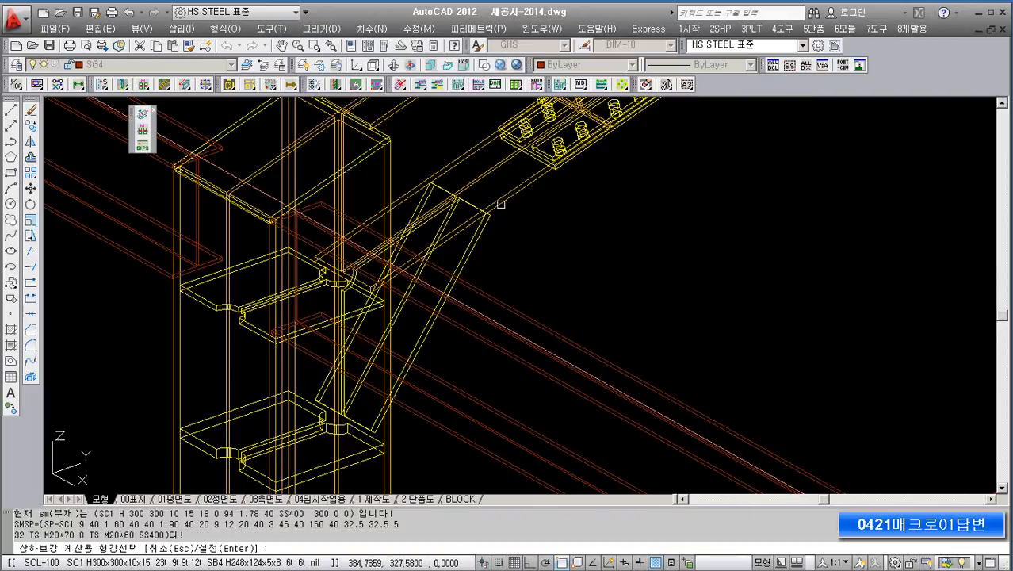
{"action": "key", "text": "Return"}
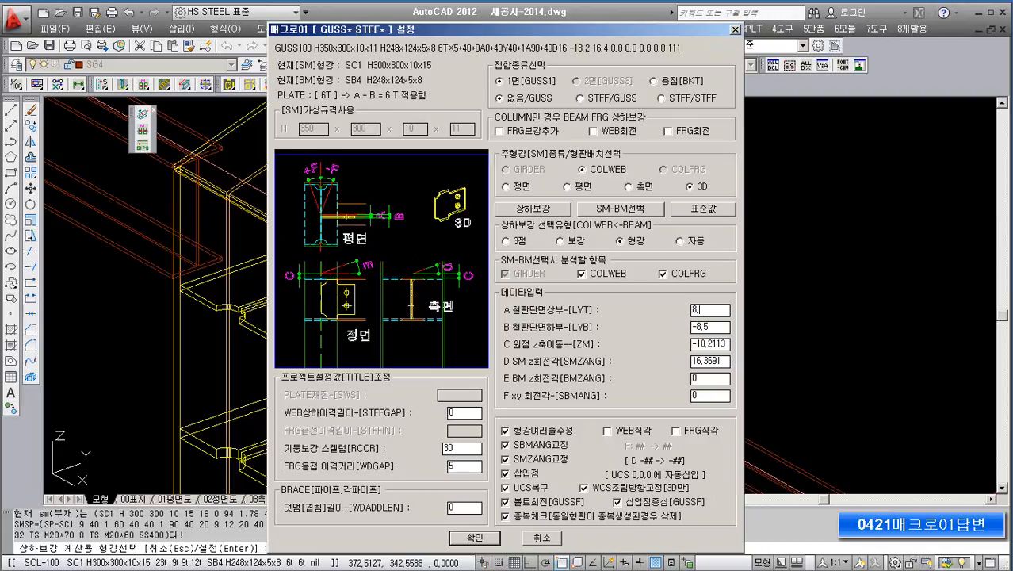
{"action": "left_click", "coordinate": [717, 327]}
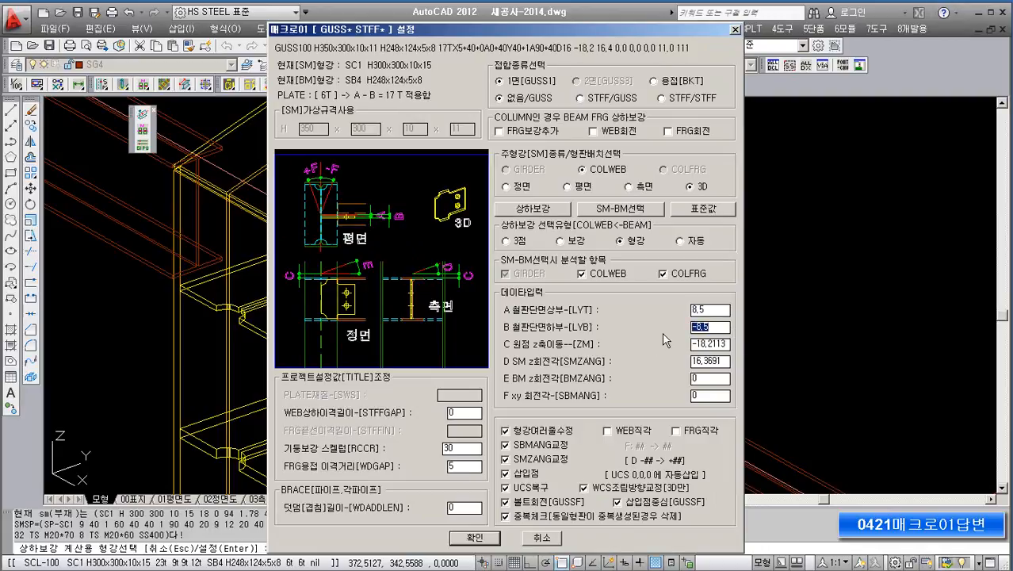
{"action": "left_click", "coordinate": [479, 540]}
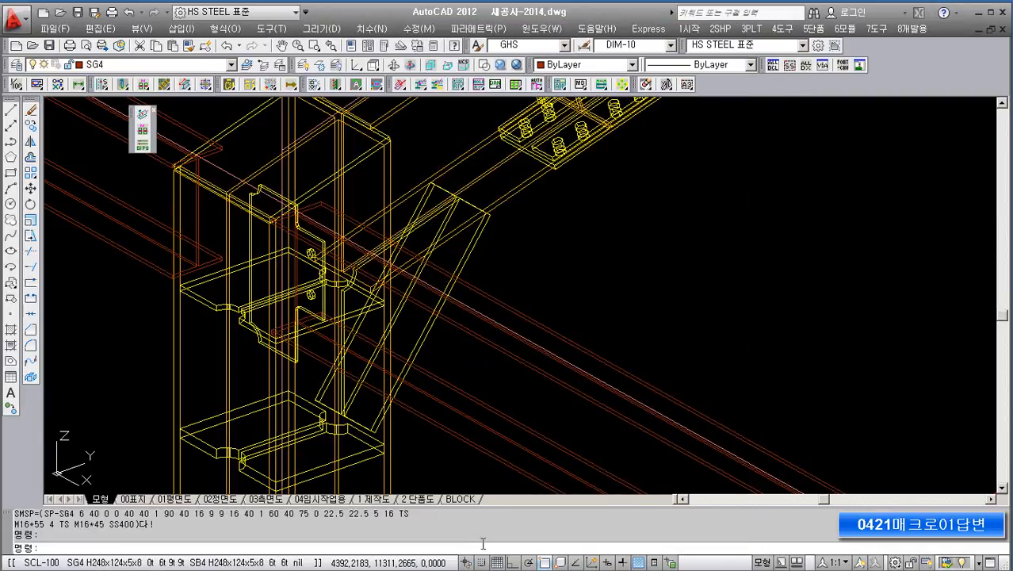
Step: Switch to the Realistic visual style and inspect the interior column's gusset plate from the opposite side
{"action": "left_click", "coordinate": [517, 66]}
{"action": "scroll", "coordinate": [297, 234], "scroll_direction": "up", "scroll_amount": 2}
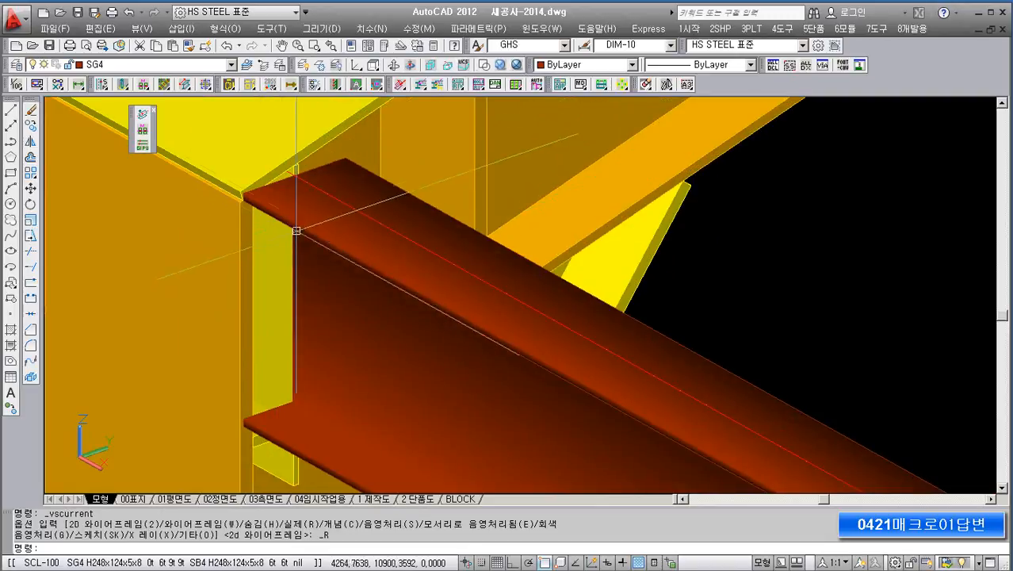
{"action": "left_click", "coordinate": [402, 84]}
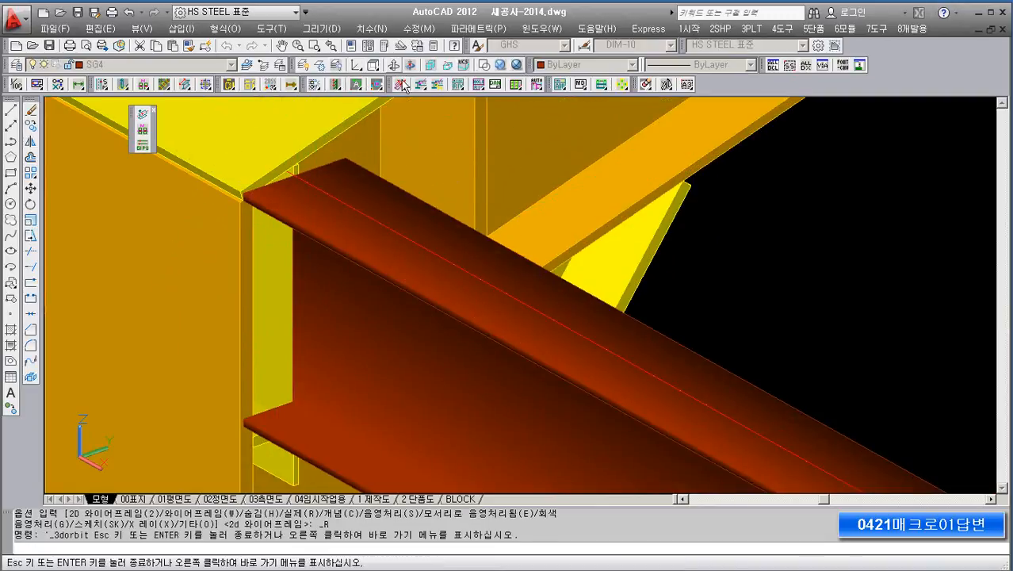
{"action": "left_click_drag", "start_coordinate": [441, 290], "coordinate": [326, 277]}
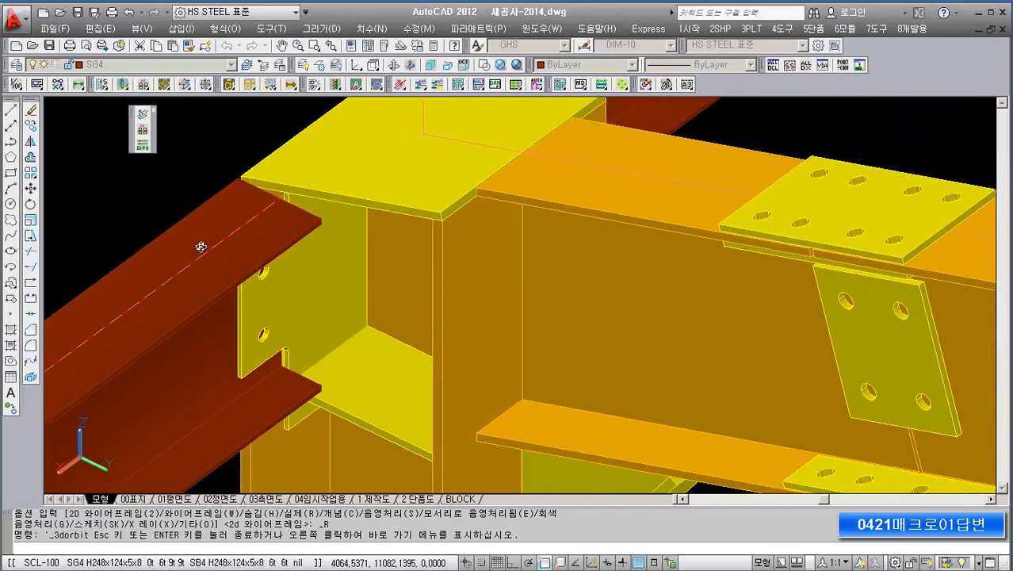
{"action": "right_click", "coordinate": [162, 225]}
{"action": "left_click", "coordinate": [171, 220]}
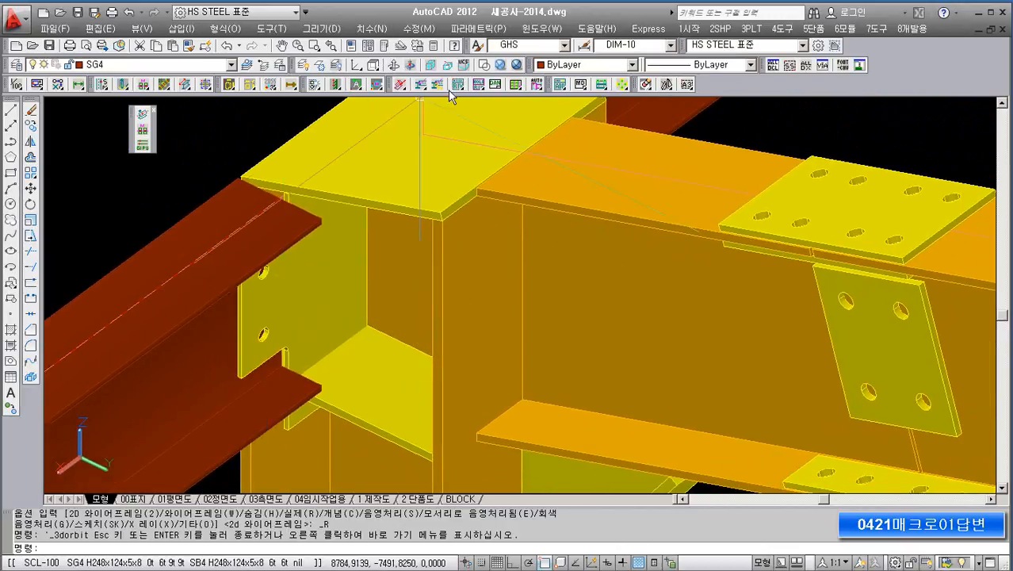
Step: In 2D wireframe, copy the column's upper stiffener from its outer edge up to the gusset plate's top corner beneath the column's top plate
{"action": "left_click", "coordinate": [485, 67]}
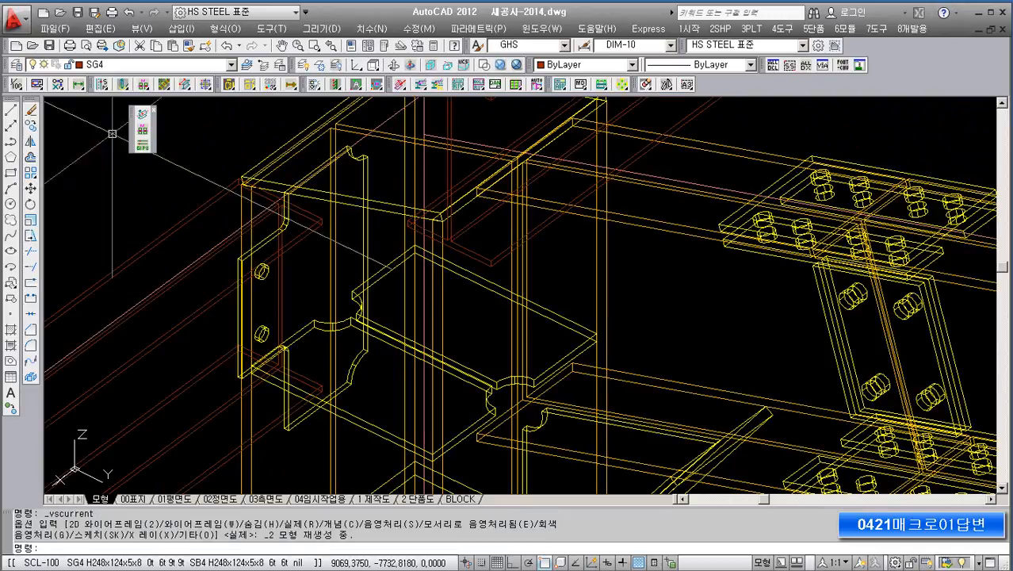
{"action": "left_click", "coordinate": [31, 127]}
{"action": "scroll", "coordinate": [317, 410], "scroll_direction": "up", "scroll_amount": 3}
{"action": "left_click", "coordinate": [338, 412]}
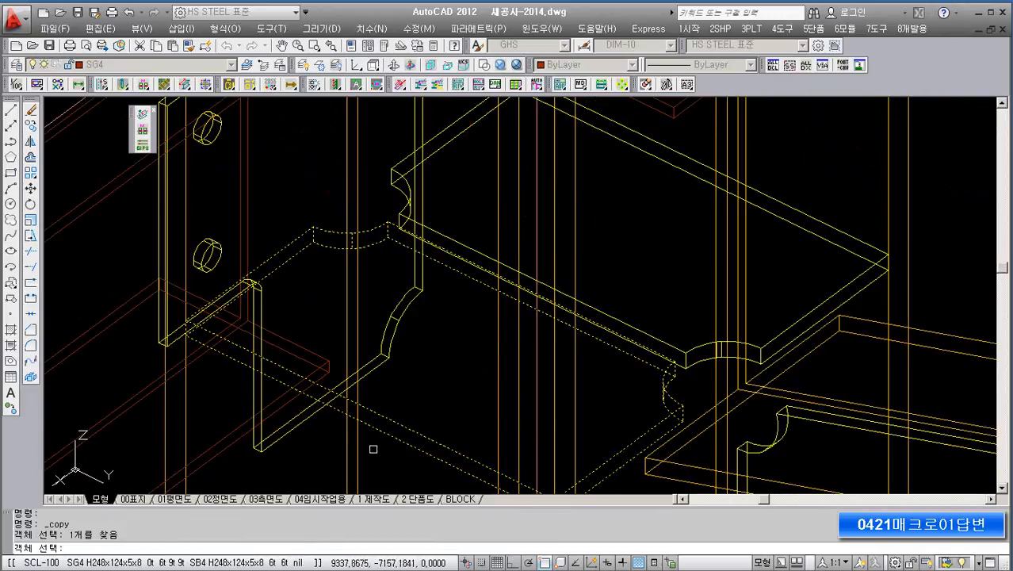
{"action": "right_click", "coordinate": [373, 448]}
{"action": "left_click", "coordinate": [368, 422]}
{"action": "scroll", "coordinate": [382, 438], "scroll_direction": "down", "scroll_amount": 2}
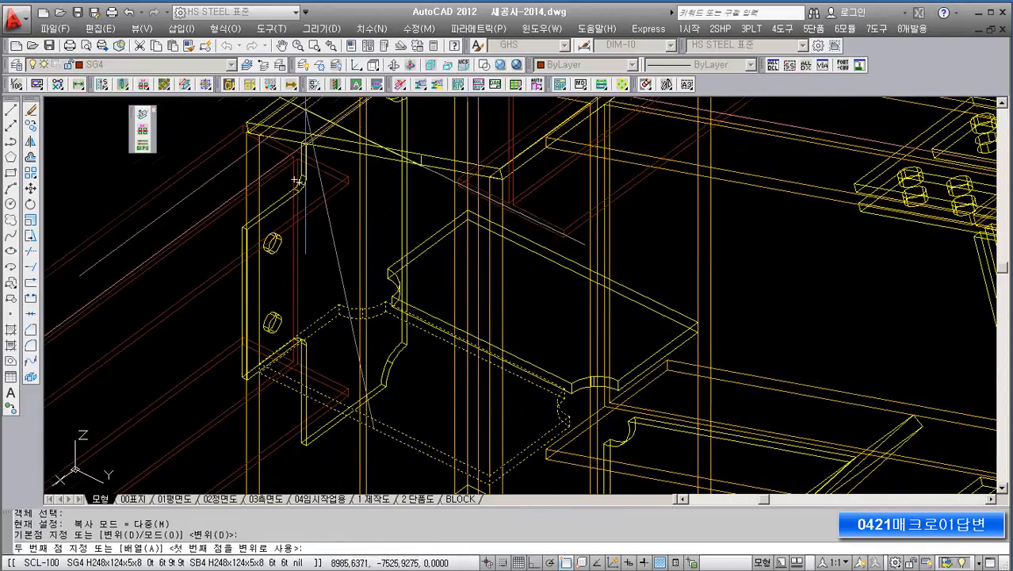
{"action": "scroll", "coordinate": [252, 317], "scroll_direction": "up", "scroll_amount": 4}
{"action": "left_click", "coordinate": [249, 319]}
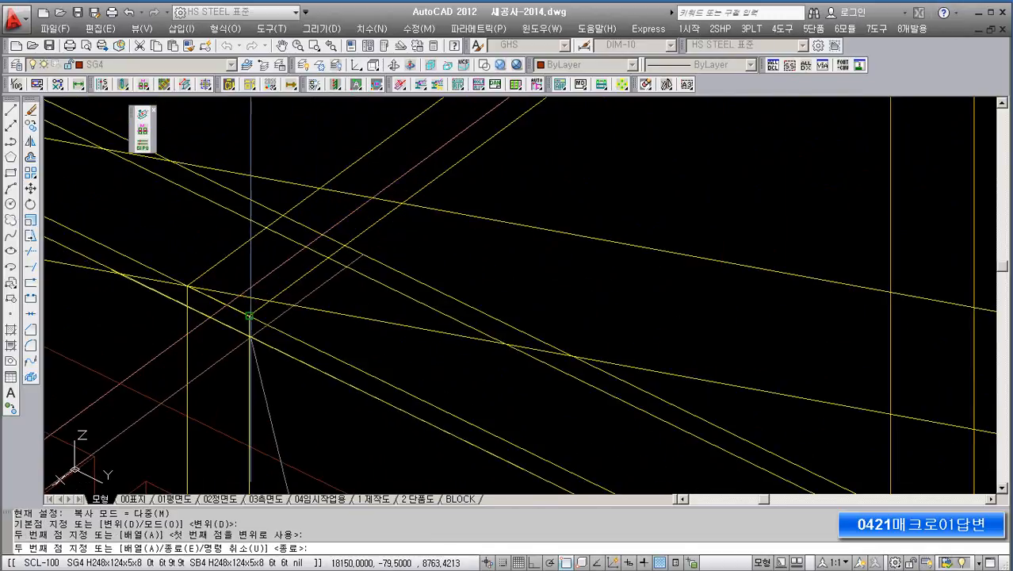
{"action": "scroll", "coordinate": [332, 244], "scroll_direction": "down", "scroll_amount": 5}
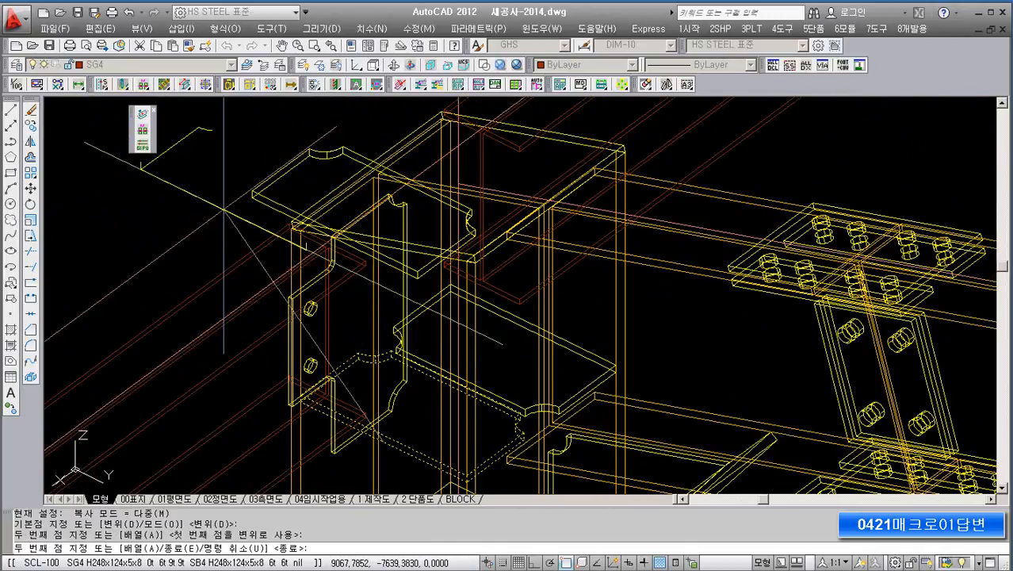
{"action": "key", "text": "Return"}
{"action": "scroll", "coordinate": [238, 226], "scroll_direction": "down", "scroll_amount": 3}
{"action": "scroll", "coordinate": [308, 131], "scroll_direction": "up", "scroll_amount": 1}
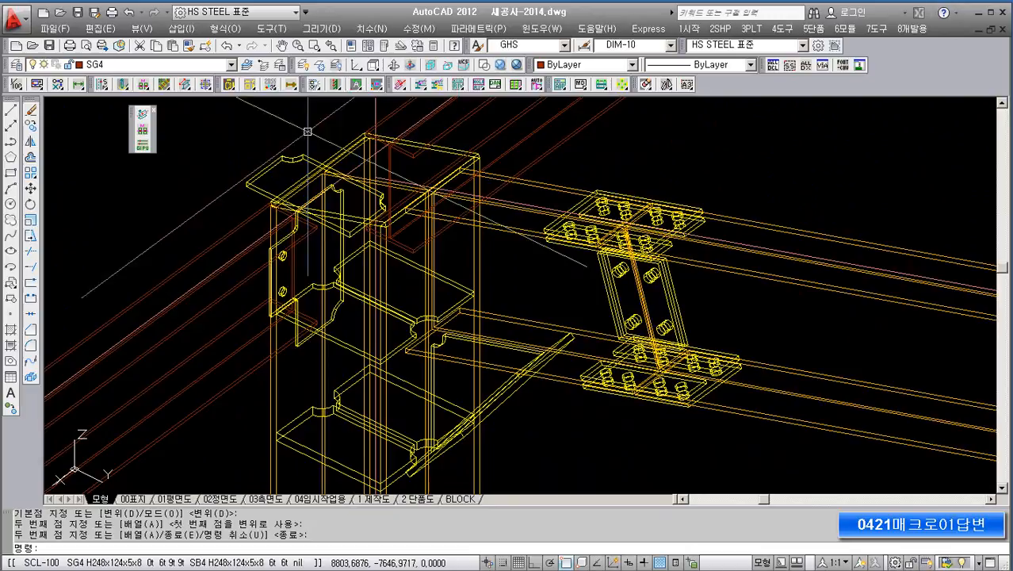
Step: Erase the existing gusset plate between the interior column and its eaves beam
{"action": "left_click", "coordinate": [394, 65]}
{"action": "left_click_drag", "start_coordinate": [320, 182], "coordinate": [369, 264]}
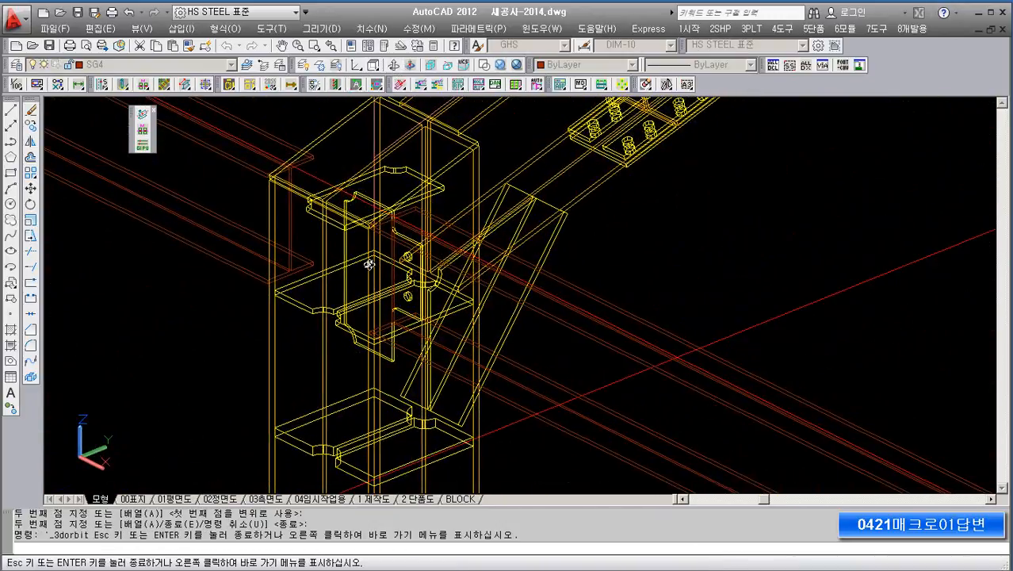
{"action": "right_click", "coordinate": [179, 341]}
{"action": "left_click", "coordinate": [209, 339]}
{"action": "middle_click_drag", "start_coordinate": [295, 307], "coordinate": [228, 296]}
{"action": "scroll", "coordinate": [273, 230], "scroll_direction": "up", "scroll_amount": 2}
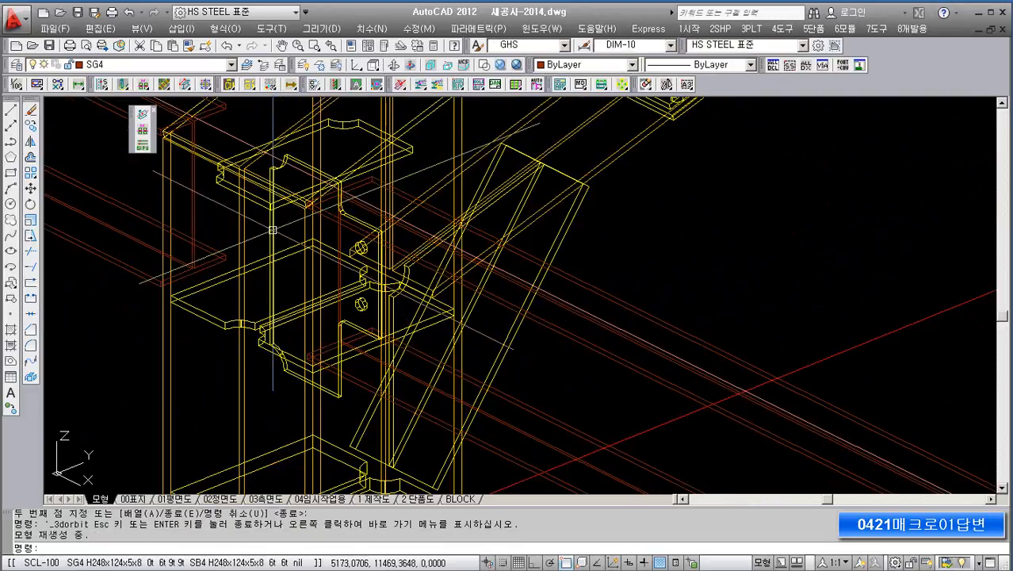
{"action": "left_click", "coordinate": [272, 229]}
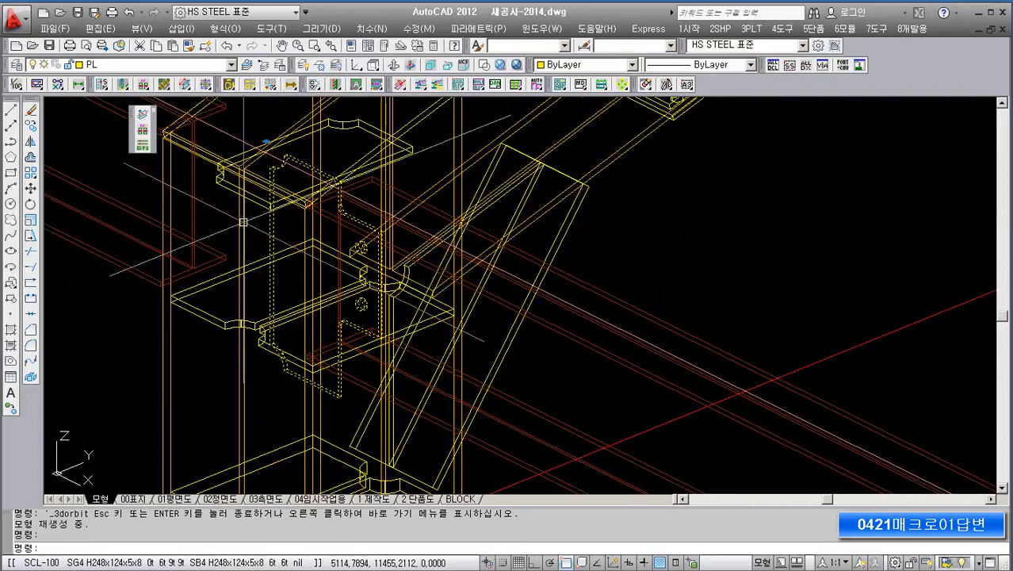
{"action": "left_click", "coordinate": [30, 111]}
{"action": "mouse_move", "coordinate": [305, 249]}
{"action": "middle_mouse_down"}
{"action": "mouse_move", "coordinate": [282, 271]}
{"action": "mouse_move", "coordinate": [234, 259]}
{"action": "middle_mouse_up"}
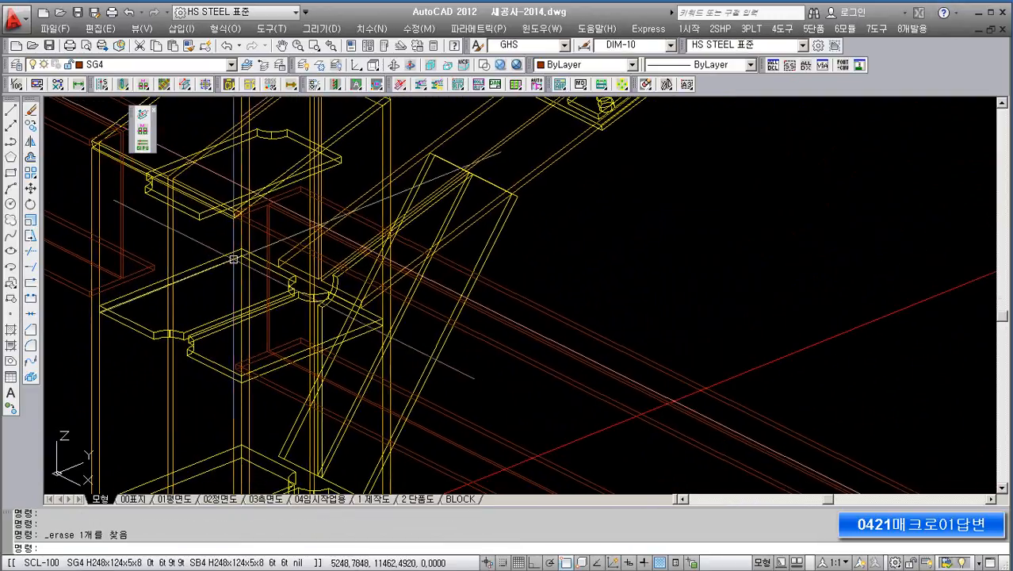
Step: Run Macro01 with the 보강 (reinforcement) selection type, choosing the interior column as first member and the eaves beam as second
{"action": "left_click", "coordinate": [230, 85]}
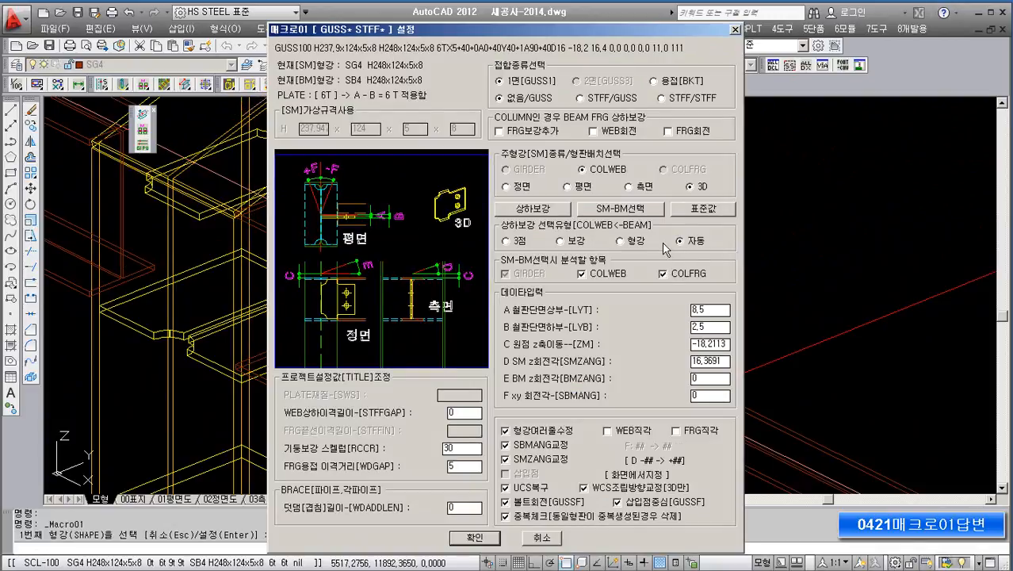
{"action": "key", "text": "Return"}
{"action": "scroll", "coordinate": [380, 209], "scroll_direction": "down", "scroll_amount": 2}
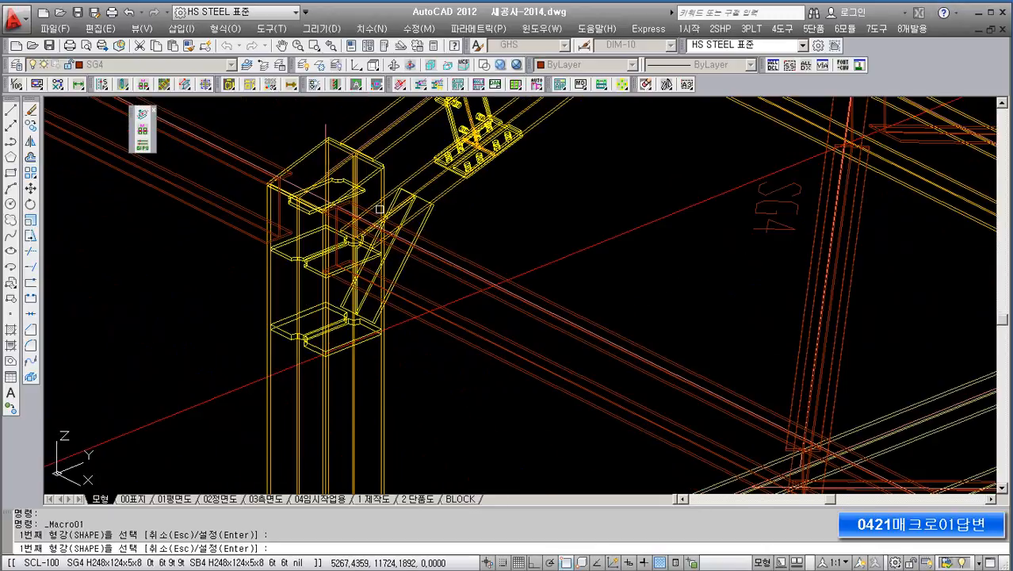
{"action": "left_click", "coordinate": [381, 364]}
{"action": "left_click", "coordinate": [458, 337]}
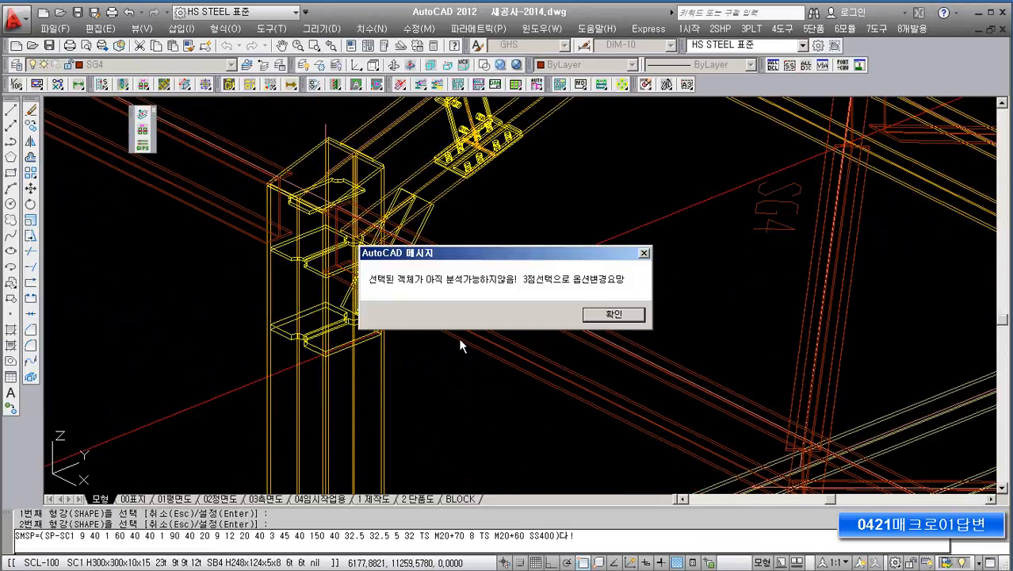
{"action": "left_click", "coordinate": [599, 317]}
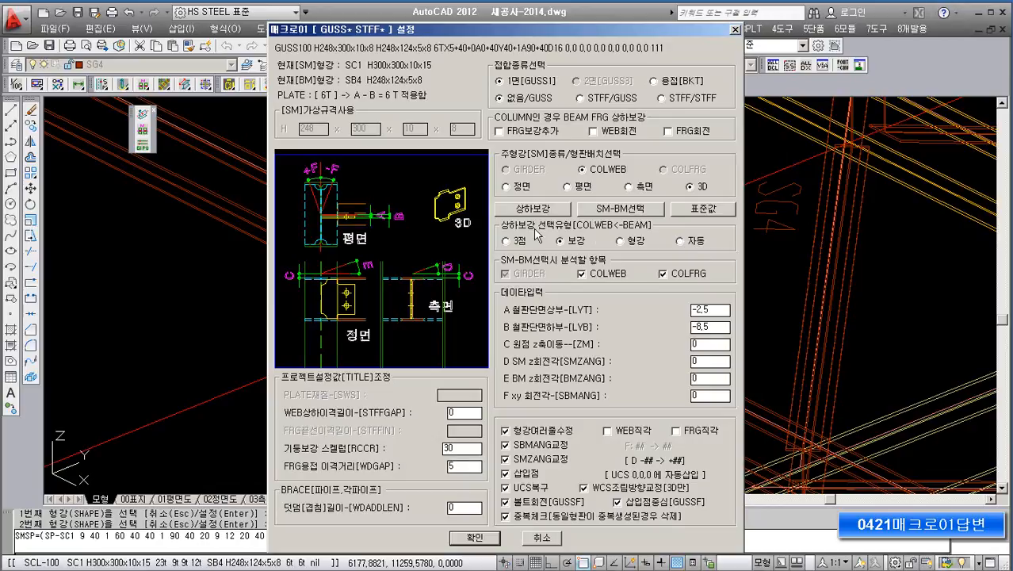
Step: Assign the copied upper stiffener and the one below it as top and bottom reinforcement, and place the gusset plate
{"action": "left_click", "coordinate": [537, 211]}
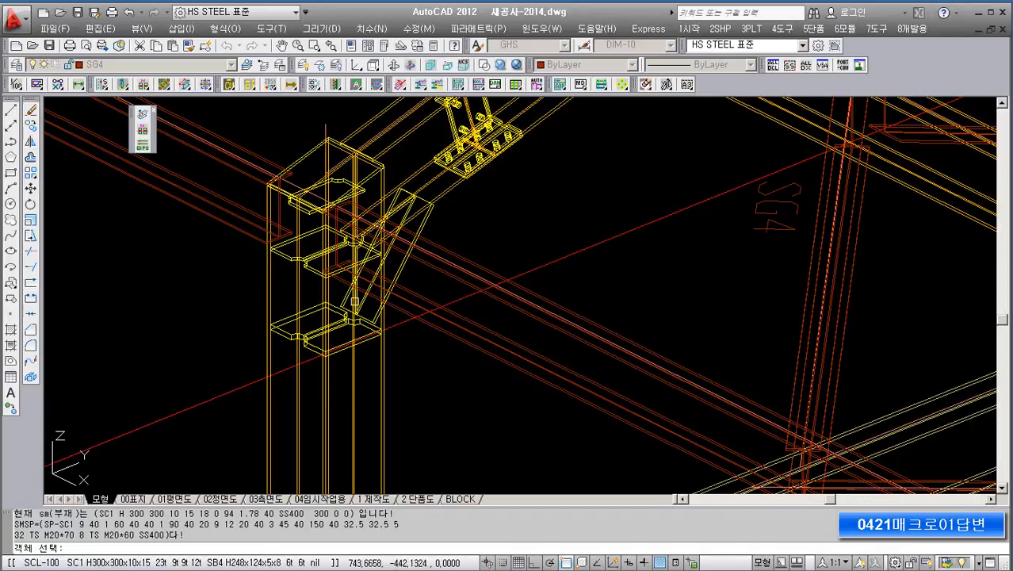
{"action": "scroll", "coordinate": [347, 200], "scroll_direction": "up", "scroll_amount": 3}
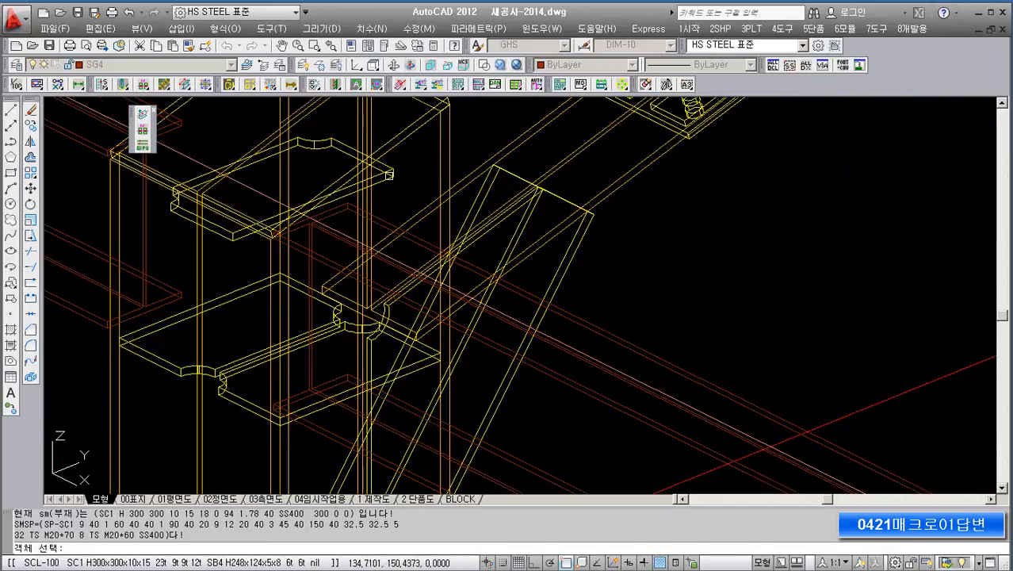
{"action": "left_click", "coordinate": [388, 175]}
{"action": "left_click", "coordinate": [407, 378]}
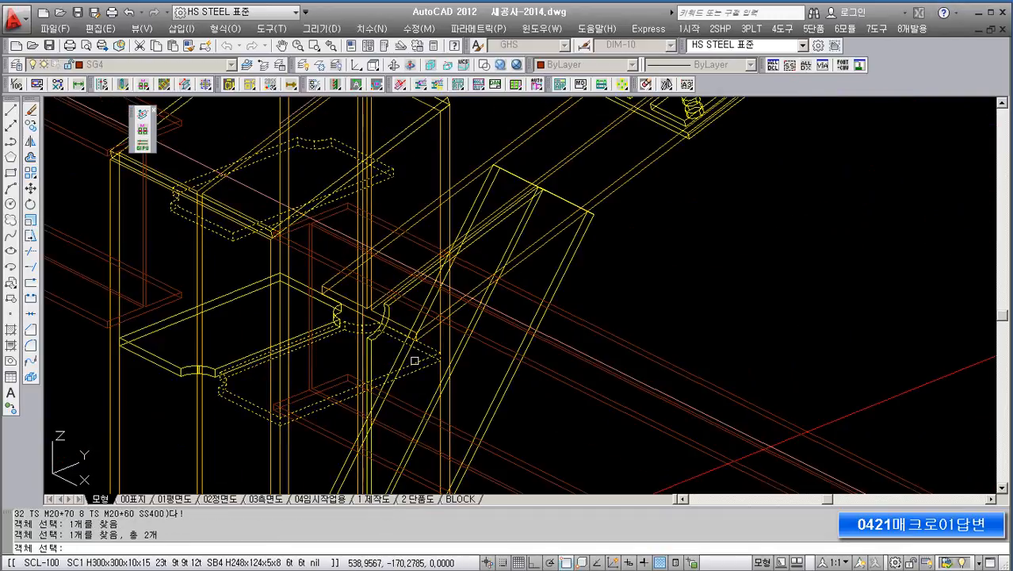
{"action": "scroll", "coordinate": [491, 325], "scroll_direction": "down", "scroll_amount": 3}
{"action": "key", "text": "Return"}
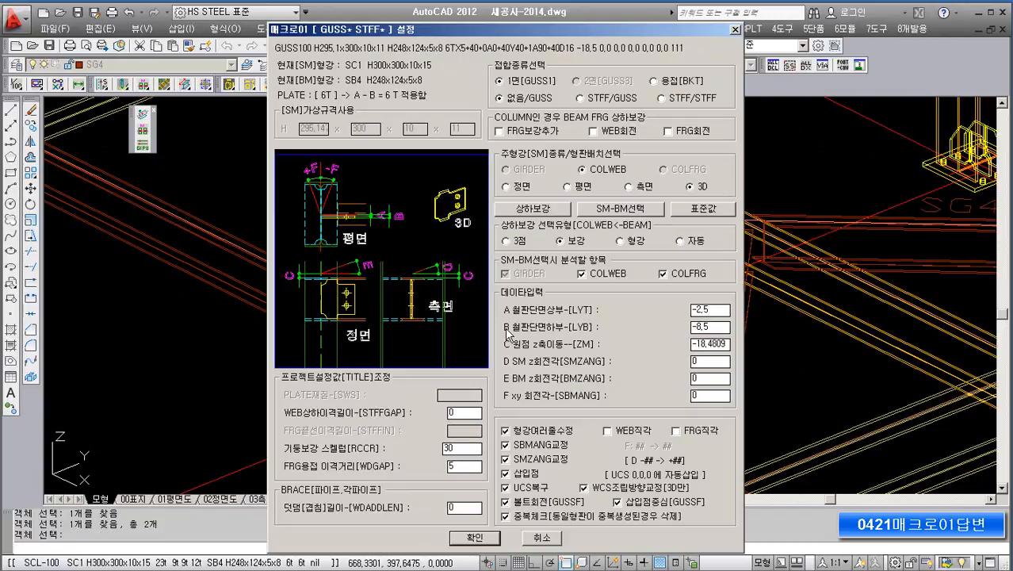
{"action": "left_click", "coordinate": [476, 539]}
{"action": "scroll", "coordinate": [367, 327], "scroll_direction": "up", "scroll_amount": 4}
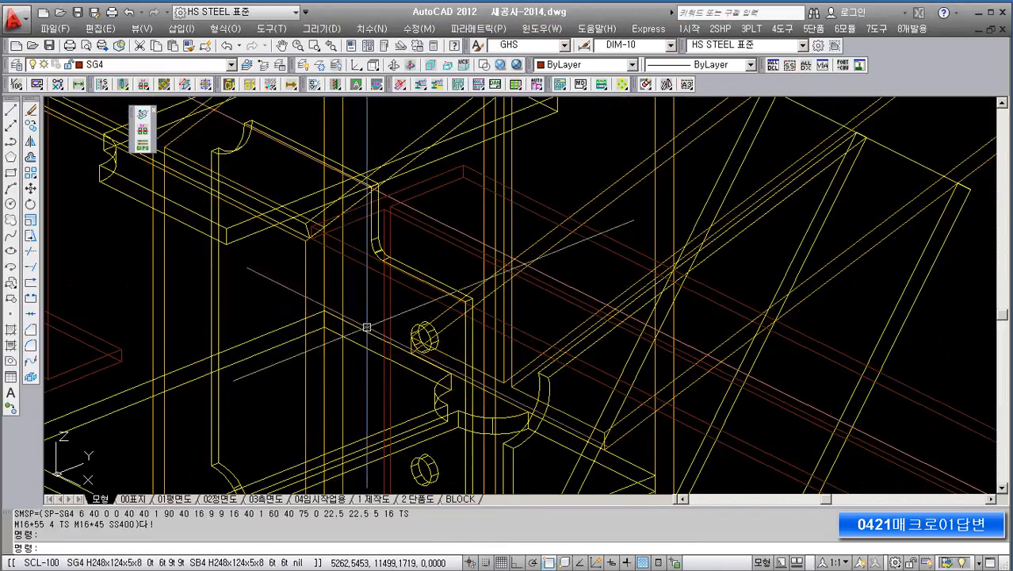
{"action": "scroll", "coordinate": [366, 327], "scroll_direction": "down", "scroll_amount": 5}
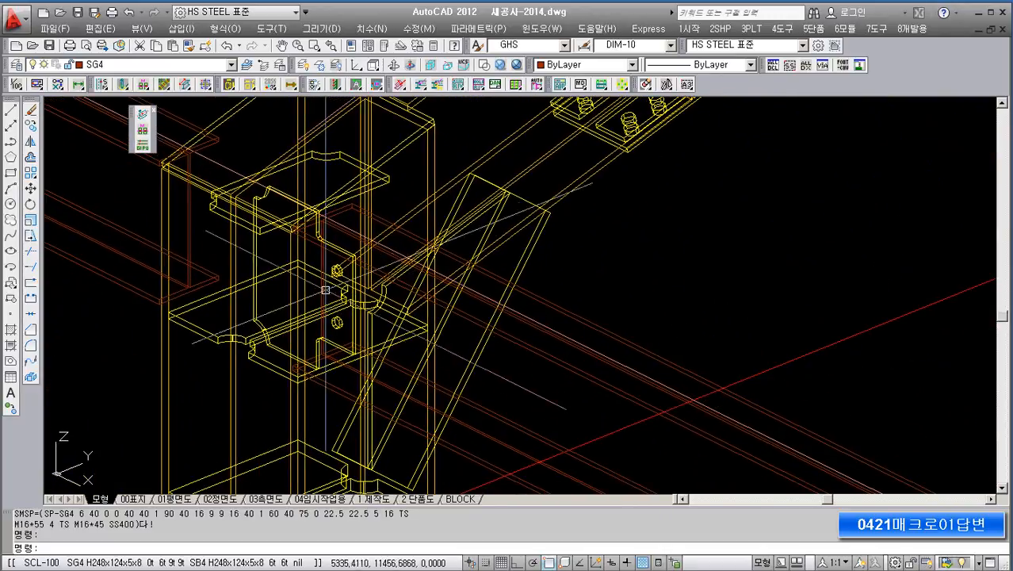
Step: Examine which plates bound the new gusset plate by highlighting the upper stiffener, the stiffener below it and the column's top plate
{"action": "middle_click_drag", "start_coordinate": [379, 323], "coordinate": [329, 352]}
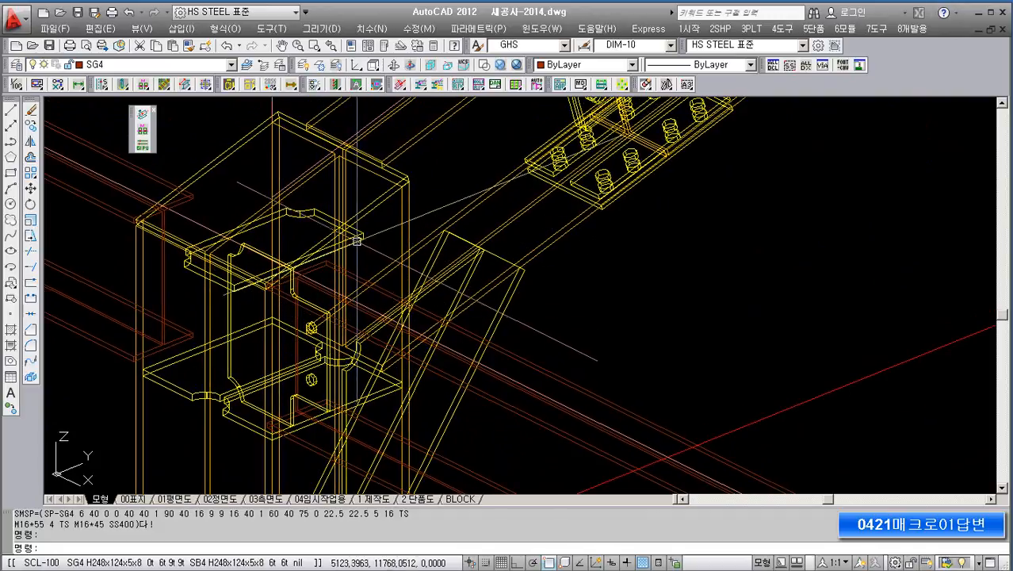
{"action": "left_click", "coordinate": [359, 240]}
{"action": "left_click", "coordinate": [384, 393]}
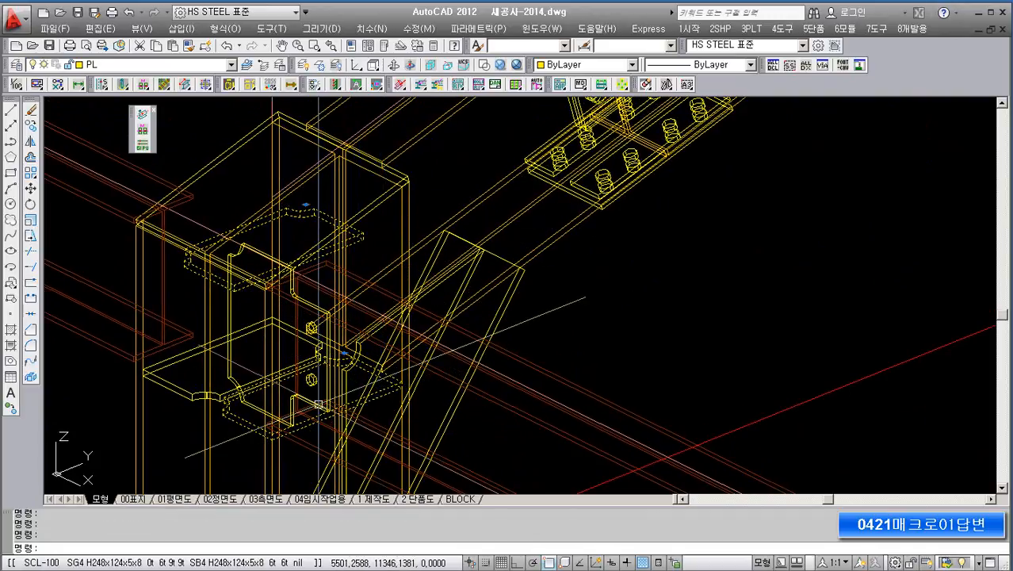
{"action": "left_click", "coordinate": [379, 208]}
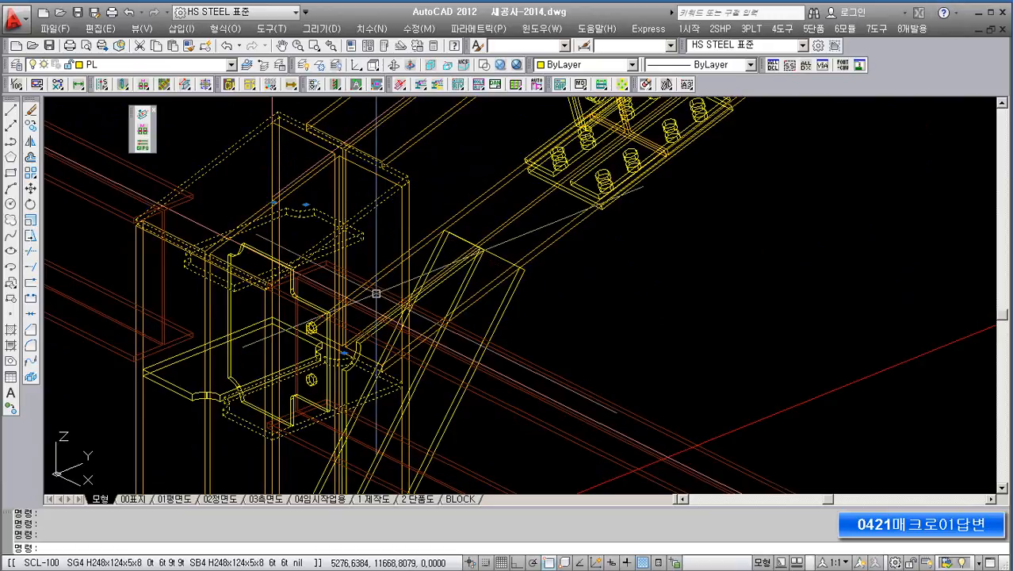
{"action": "key", "text": "Escape"}
{"action": "key", "text": "Escape"}
{"action": "middle_click_drag", "start_coordinate": [379, 214], "coordinate": [396, 184]}
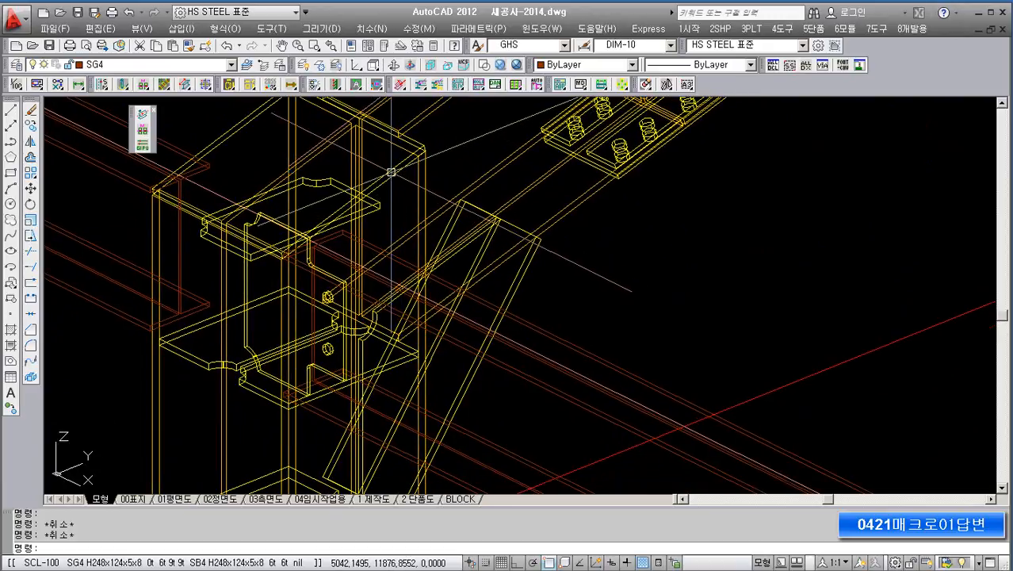
{"action": "left_click", "coordinate": [380, 207]}
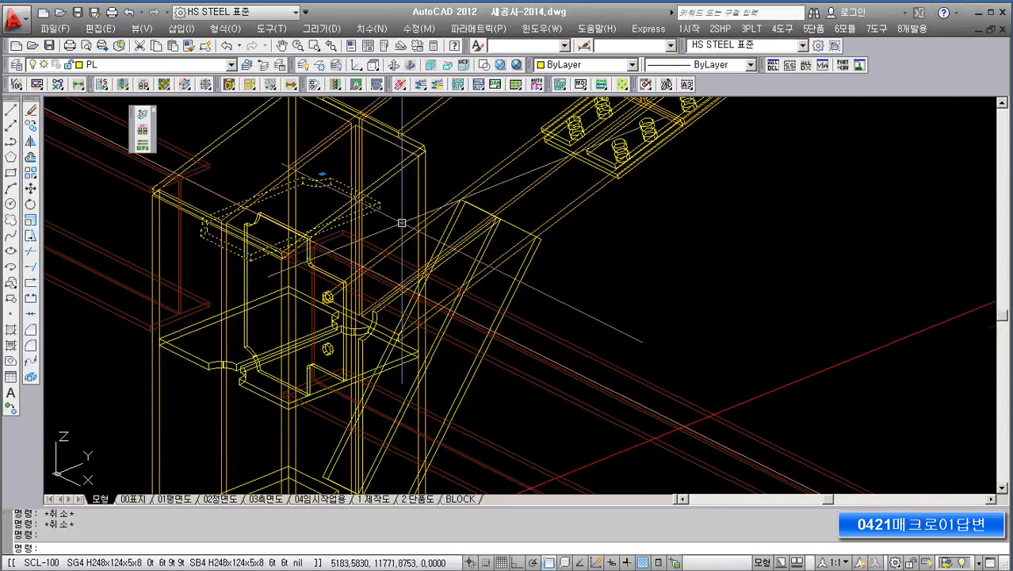
{"action": "key", "text": "Escape"}
{"action": "left_click", "coordinate": [394, 171]}
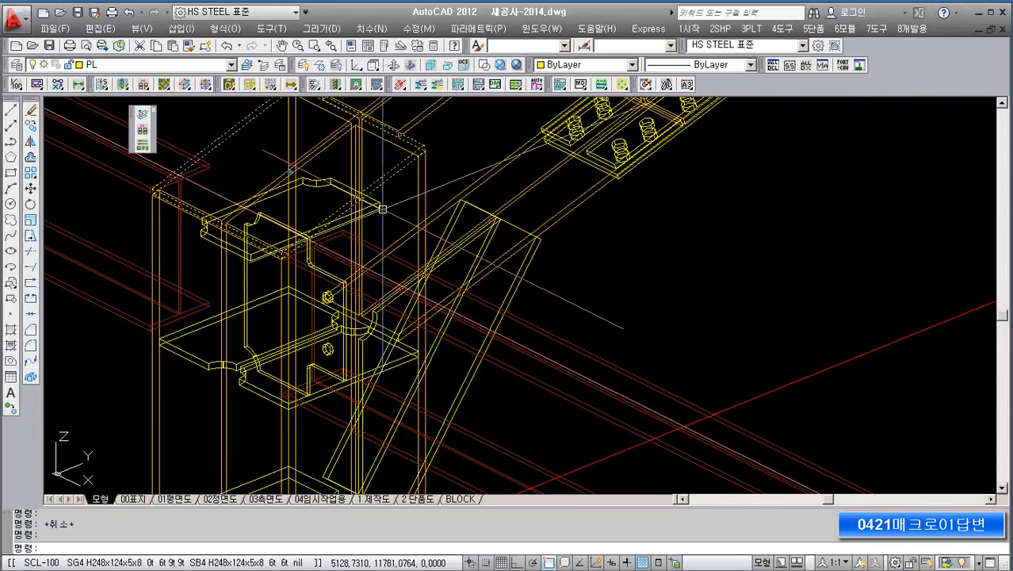
{"action": "key", "text": "Escape"}
{"action": "left_click", "coordinate": [379, 207]}
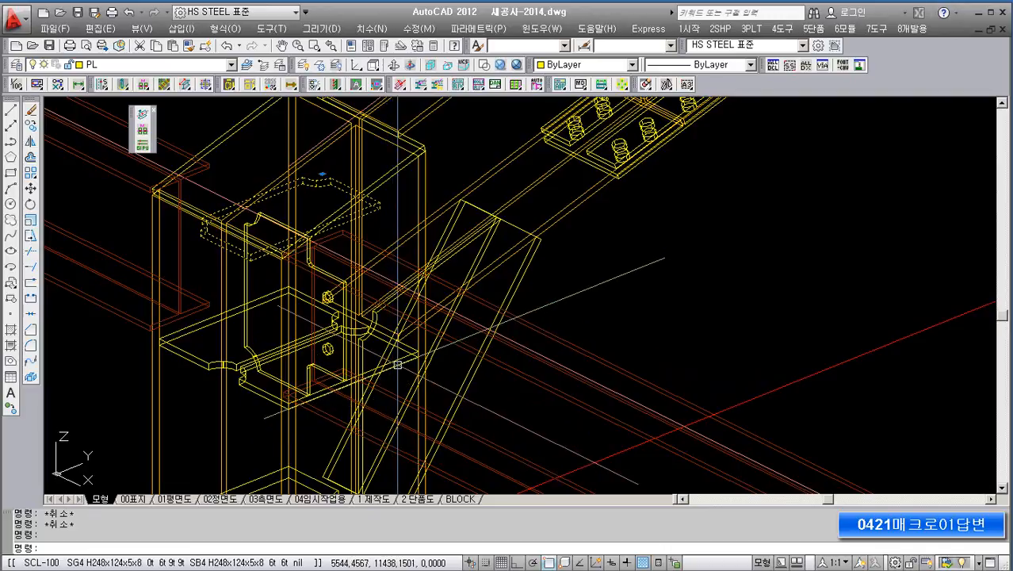
{"action": "left_click", "coordinate": [398, 366]}
{"action": "scroll", "coordinate": [398, 299], "scroll_direction": "down", "scroll_amount": 2}
{"action": "mouse_move", "coordinate": [391, 299]}
{"action": "middle_mouse_down"}
{"action": "mouse_move", "coordinate": [357, 254]}
{"action": "mouse_move", "coordinate": [330, 298]}
{"action": "mouse_move", "coordinate": [328, 281]}
{"action": "mouse_move", "coordinate": [317, 281]}
{"action": "mouse_move", "coordinate": [343, 311]}
{"action": "mouse_move", "coordinate": [417, 320]}
{"action": "middle_mouse_up"}
{"action": "key", "text": "Escape"}
{"action": "key", "text": "Escape"}
{"action": "scroll", "coordinate": [321, 300], "scroll_direction": "up", "scroll_amount": 2}
{"action": "scroll", "coordinate": [328, 281], "scroll_direction": "up", "scroll_amount": 2}
{"action": "scroll", "coordinate": [353, 313], "scroll_direction": "down", "scroll_amount": 2}
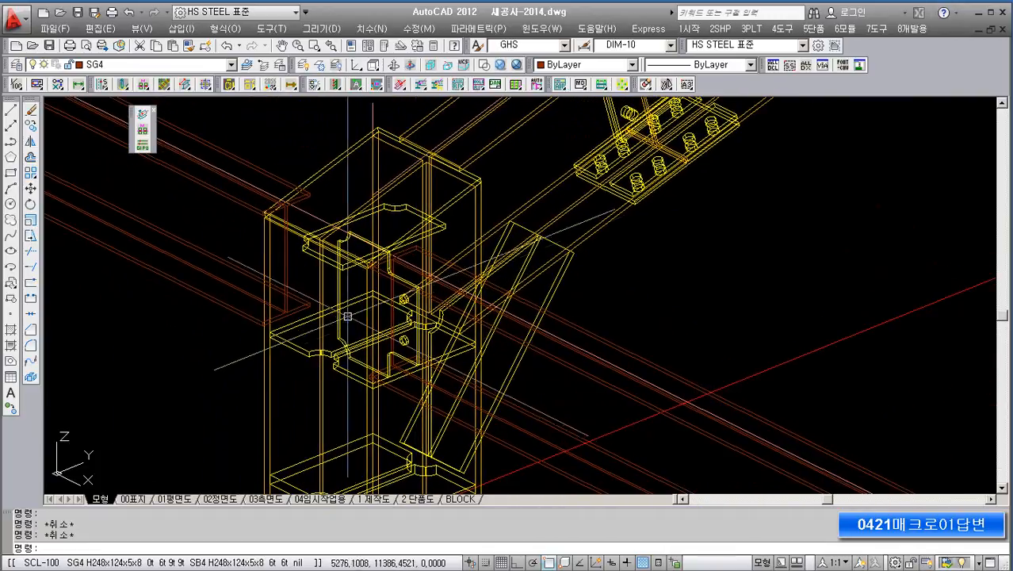
Step: Erase the gusset plate just placed between the two stiffeners
{"action": "left_click", "coordinate": [340, 285]}
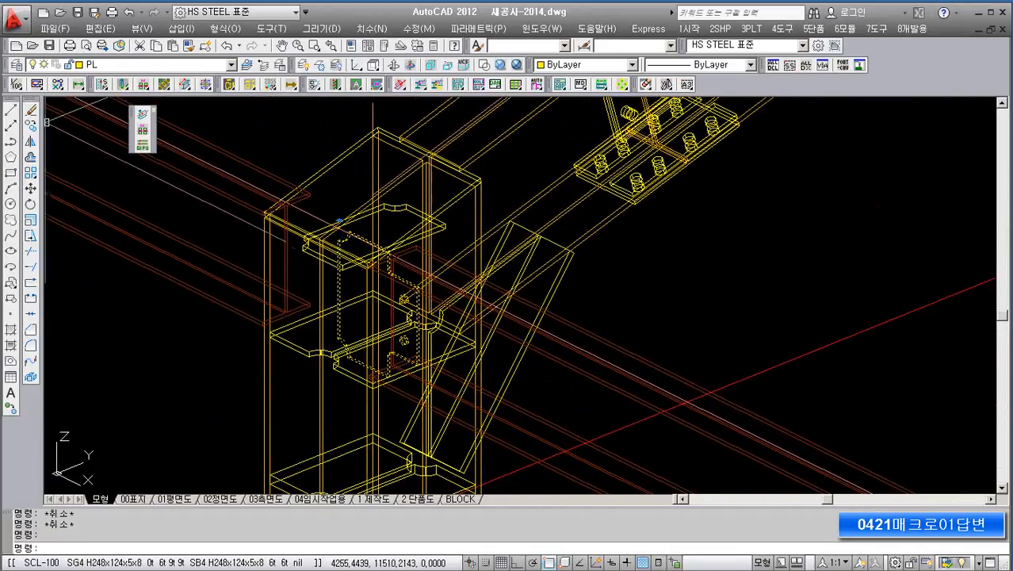
{"action": "left_click", "coordinate": [31, 111]}
{"action": "middle_click_drag", "start_coordinate": [378, 316], "coordinate": [278, 326]}
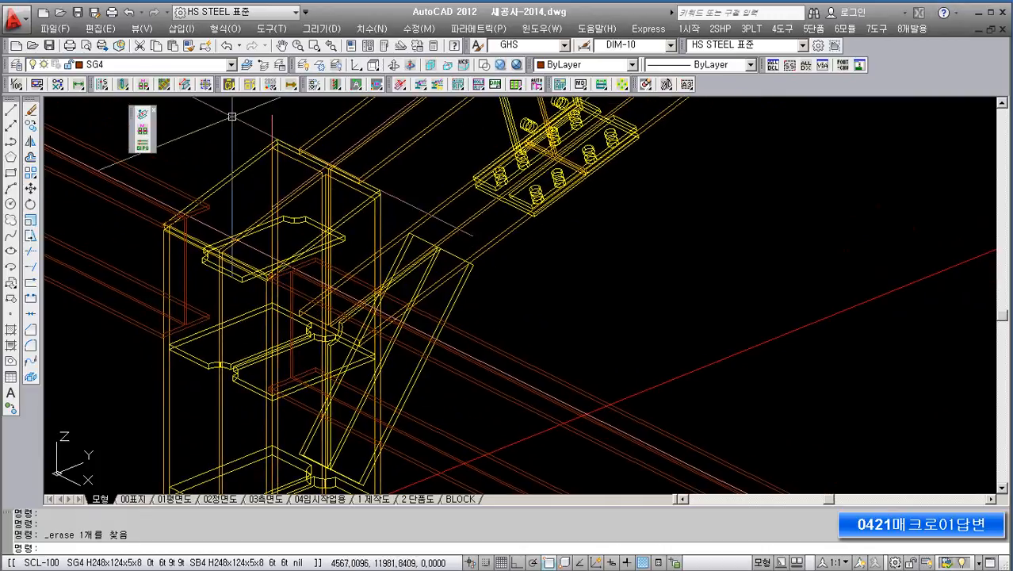
Step: Run Macro01 again on the interior column and its eaves beam, keeping the 보강 selection type
{"action": "left_click", "coordinate": [230, 84]}
{"action": "scroll", "coordinate": [395, 192], "scroll_direction": "down", "scroll_amount": 2}
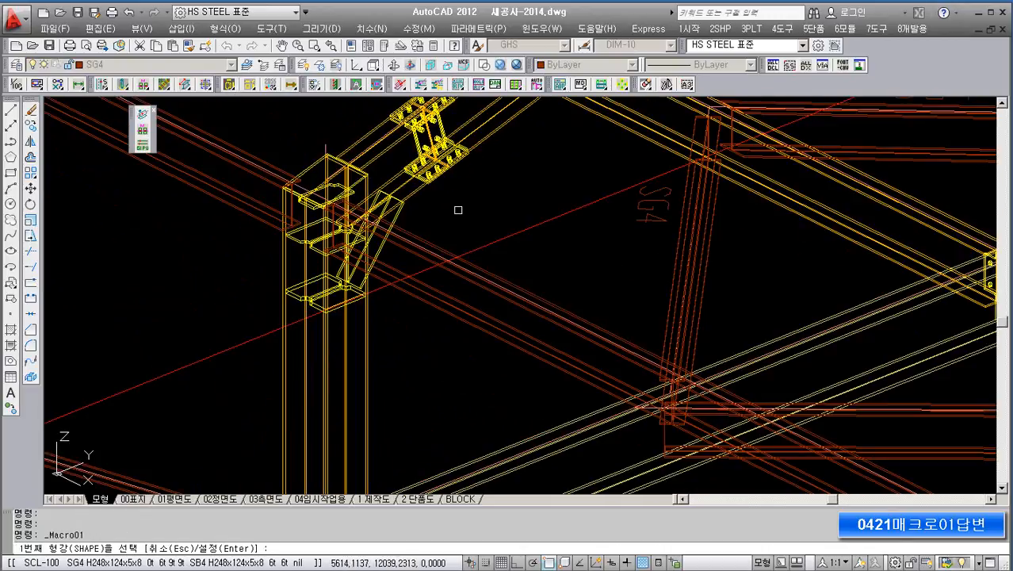
{"action": "key", "text": "Return"}
{"action": "left_click", "coordinate": [619, 211]}
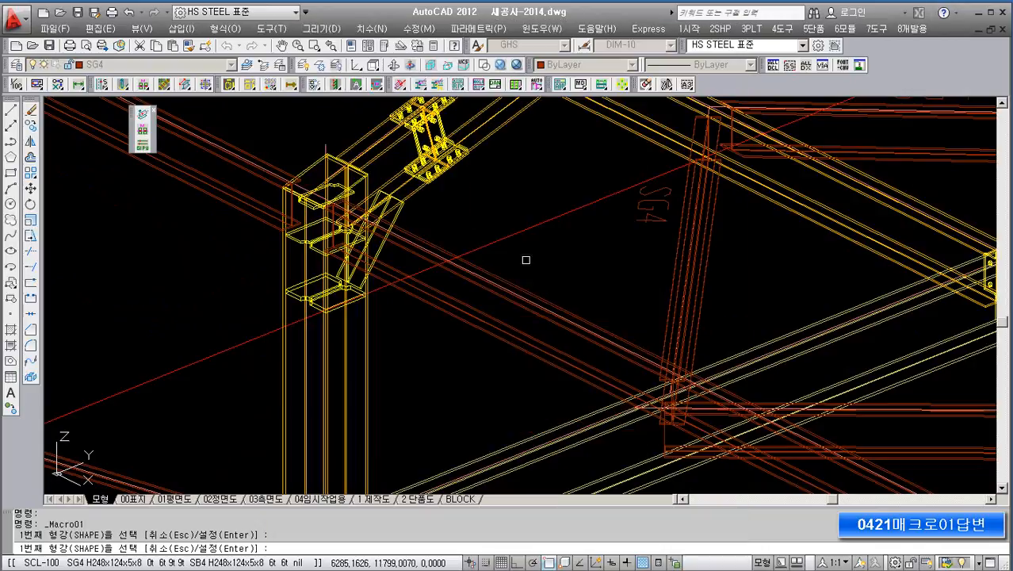
{"action": "left_click", "coordinate": [366, 327]}
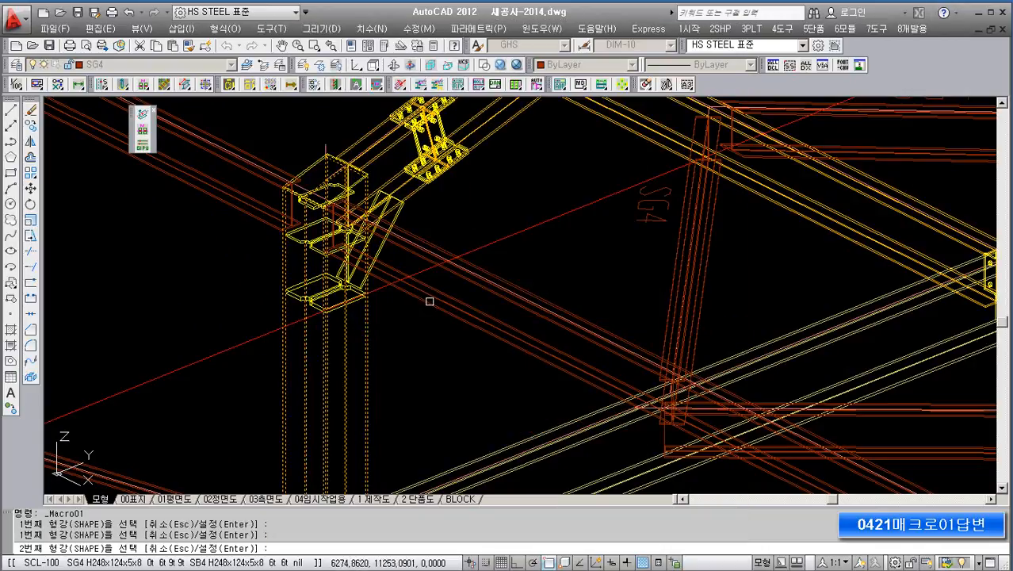
{"action": "left_click", "coordinate": [435, 309]}
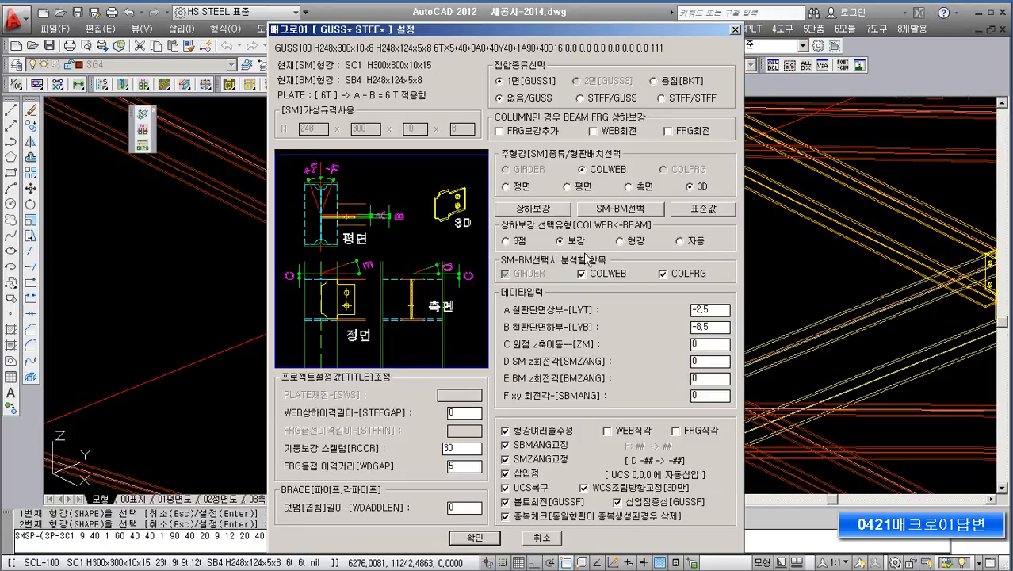
Step: Select the copied upper stiffener and the stiffener below it as reinforcement, place the gusset plate and check its upper corner
{"action": "left_click", "coordinate": [536, 209]}
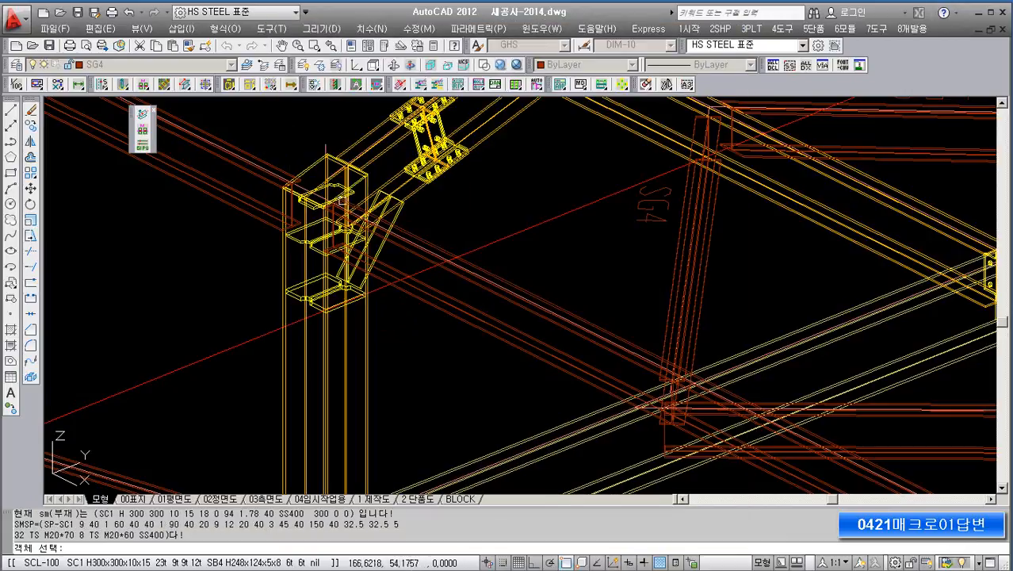
{"action": "scroll", "coordinate": [343, 201], "scroll_direction": "up", "scroll_amount": 3}
{"action": "left_click", "coordinate": [365, 182]}
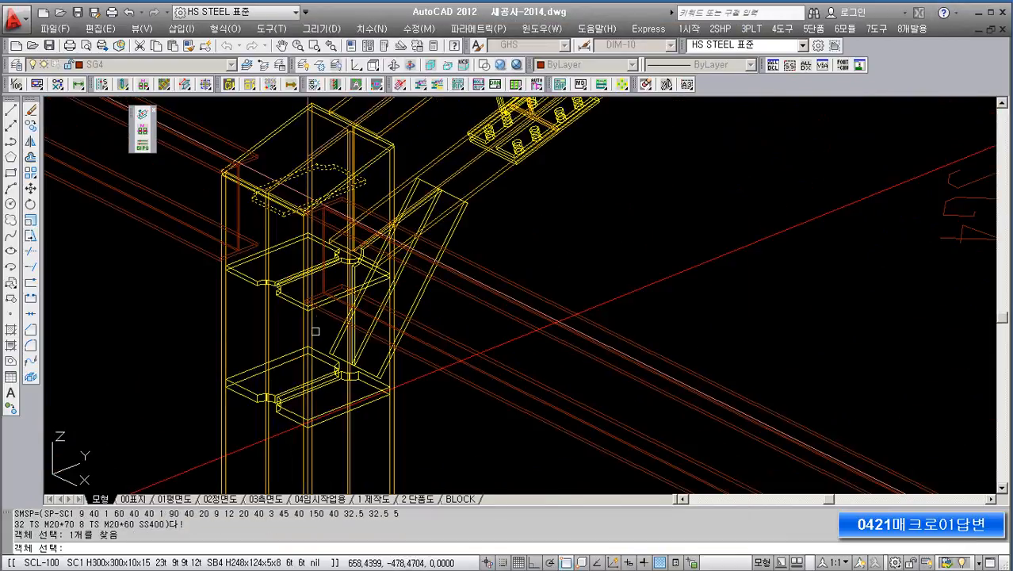
{"action": "left_click", "coordinate": [288, 298]}
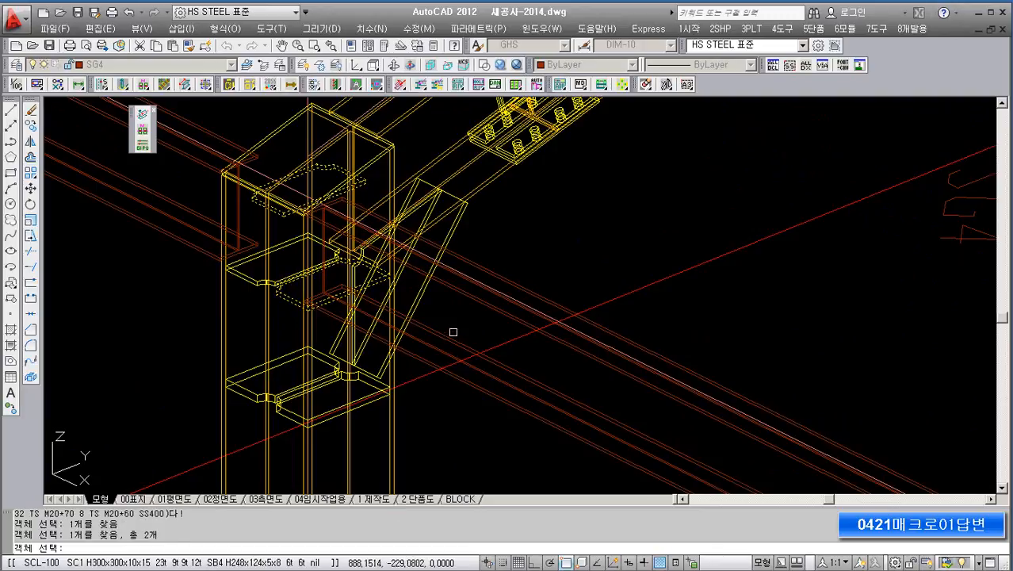
{"action": "key", "text": "Return"}
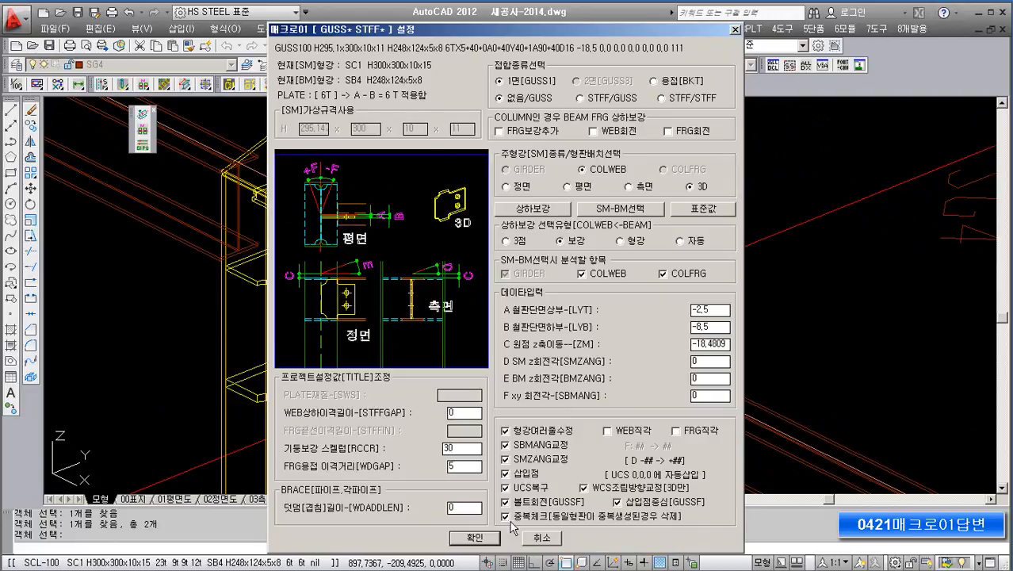
{"action": "left_click", "coordinate": [490, 540]}
{"action": "scroll", "coordinate": [350, 238], "scroll_direction": "up", "scroll_amount": 4}
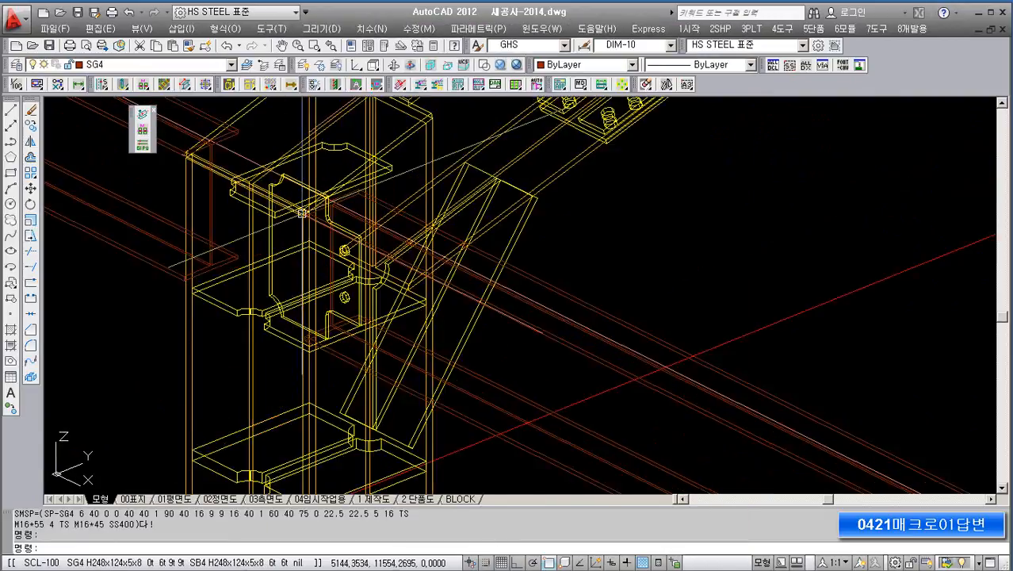
{"action": "middle_click_drag", "start_coordinate": [350, 238], "coordinate": [376, 281], "text": "shift"}
{"action": "key", "text": "Escape"}
{"action": "key", "text": "Escape"}
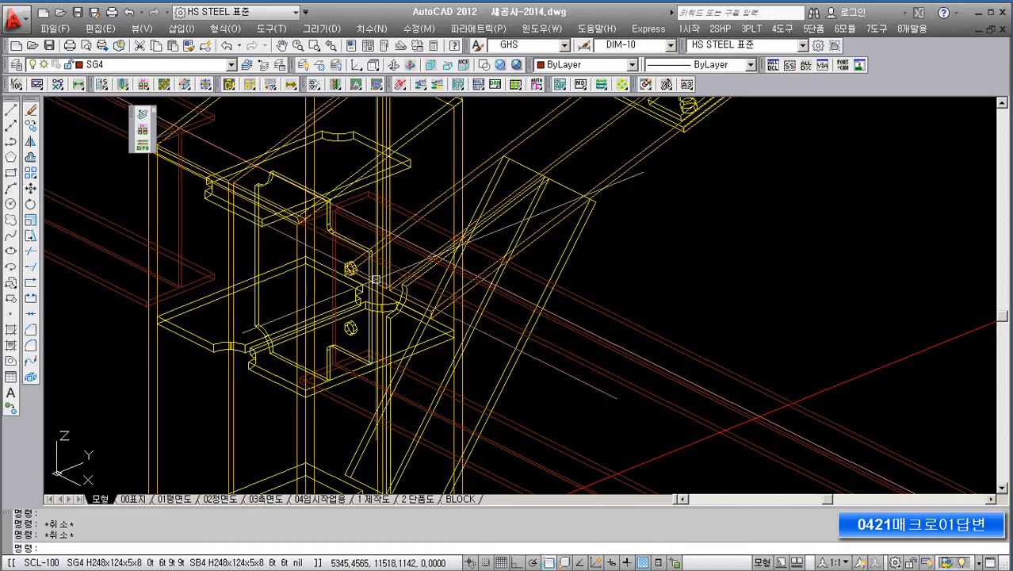
{"action": "scroll", "coordinate": [341, 195], "scroll_direction": "up", "scroll_amount": 2}
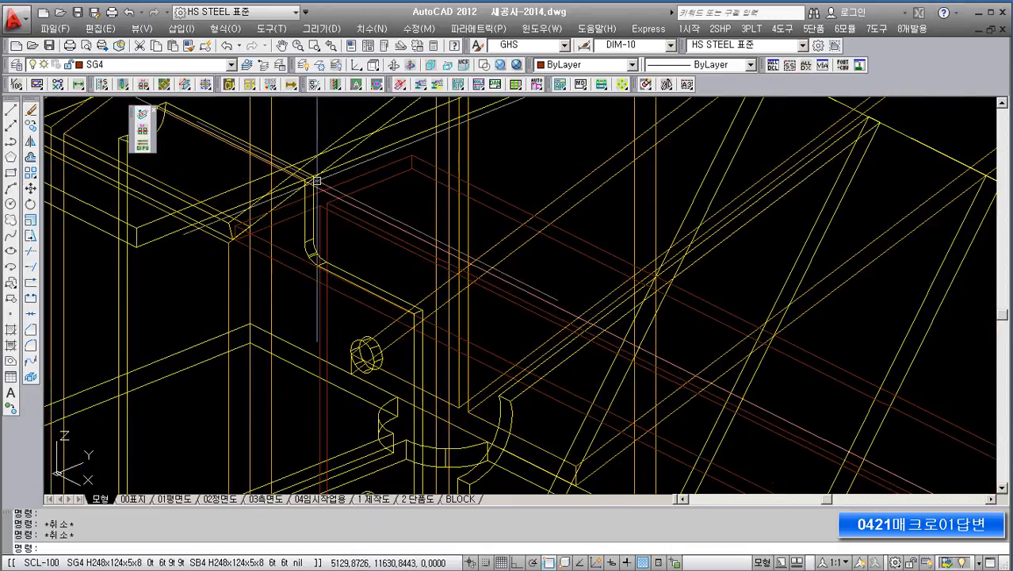
Step: Check the A and B plate offset values in the Macro01 settings and cancel the command
{"action": "scroll", "coordinate": [281, 127], "scroll_direction": "down", "scroll_amount": 1}
{"action": "left_click", "coordinate": [234, 88]}
{"action": "key", "text": "Return"}
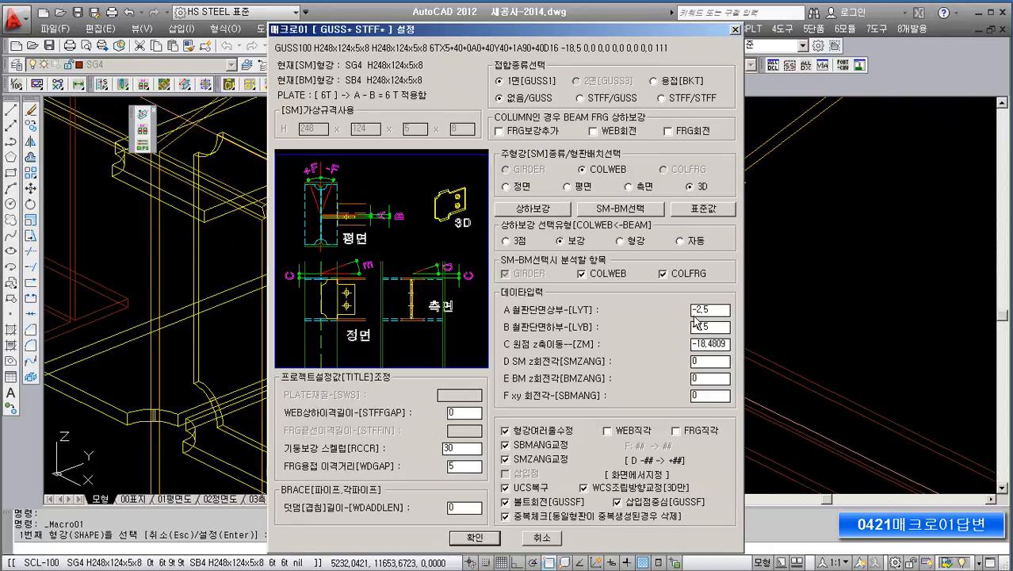
{"action": "left_click", "coordinate": [543, 540]}
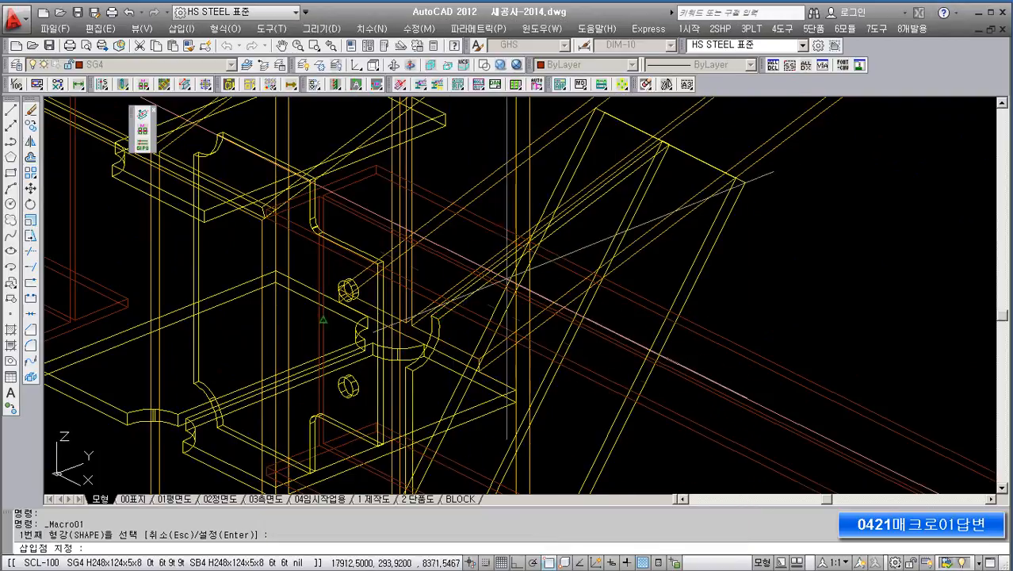
Step: Mirror the new gusset plate block to the other side of the beam web by setting its Z scale to -1
{"action": "scroll", "coordinate": [876, 313], "scroll_direction": "down", "scroll_amount": 3}
{"action": "middle_click_drag", "start_coordinate": [786, 312], "coordinate": [588, 325]}
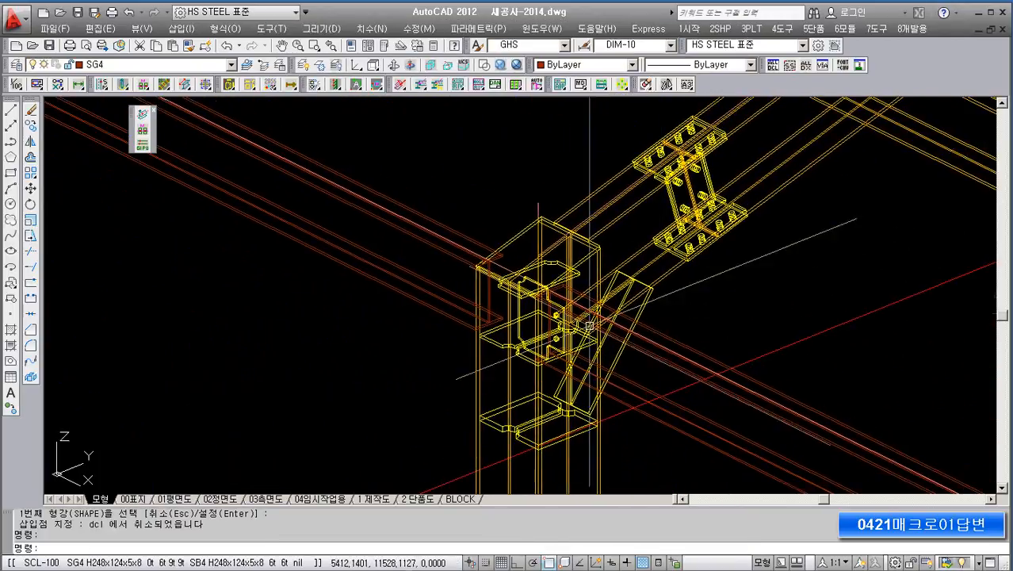
{"action": "scroll", "coordinate": [575, 321], "scroll_direction": "up", "scroll_amount": 2}
{"action": "scroll", "coordinate": [533, 312], "scroll_direction": "up", "scroll_amount": 4}
{"action": "middle_click_drag", "start_coordinate": [530, 312], "coordinate": [412, 295]}
{"action": "left_click", "coordinate": [412, 295]}
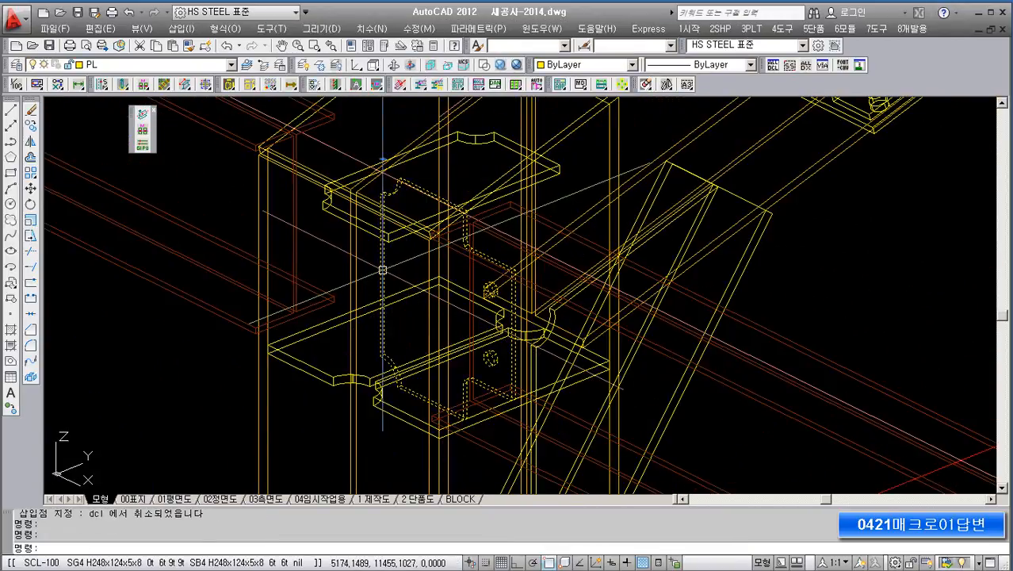
{"action": "middle_click_drag", "start_coordinate": [497, 312], "coordinate": [409, 308]}
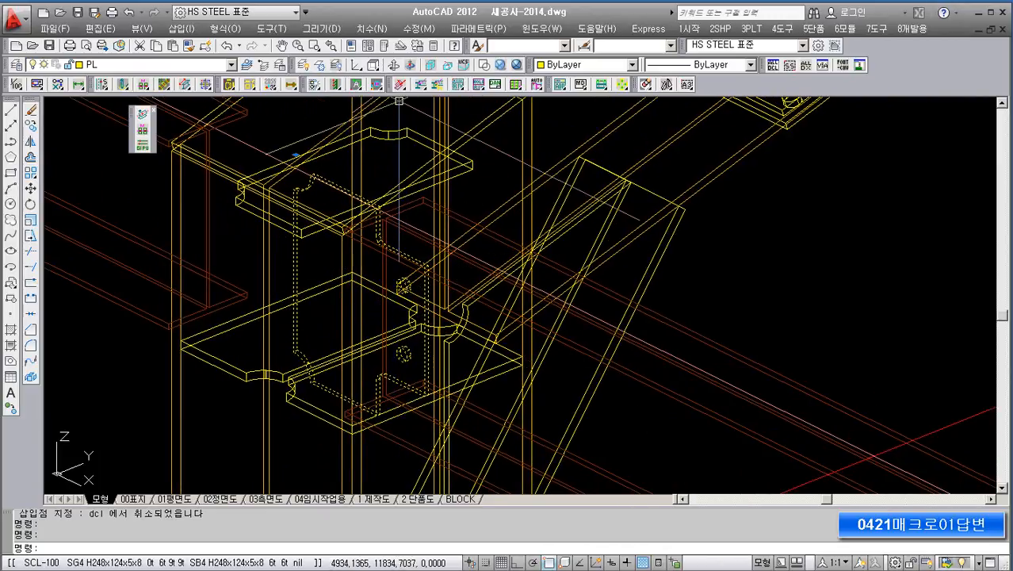
{"action": "left_click", "coordinate": [359, 51]}
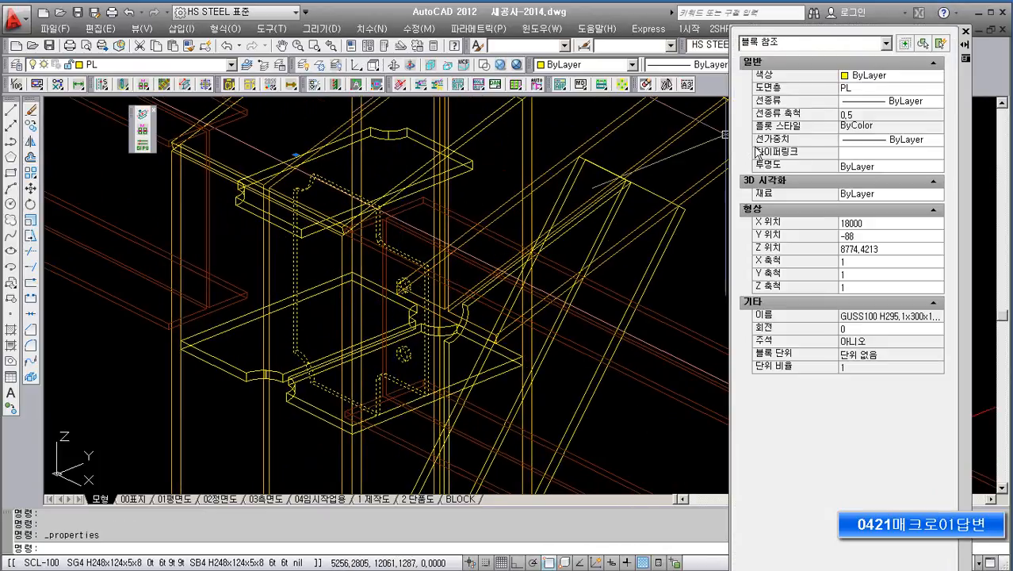
{"action": "left_click_drag", "start_coordinate": [973, 286], "coordinate": [972, 297]}
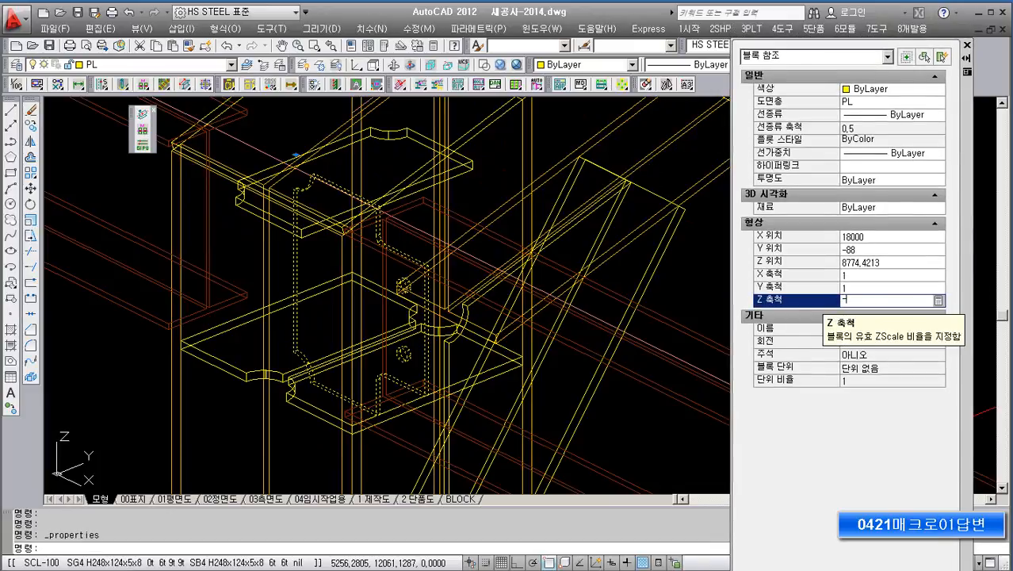
{"action": "key", "text": "Return"}
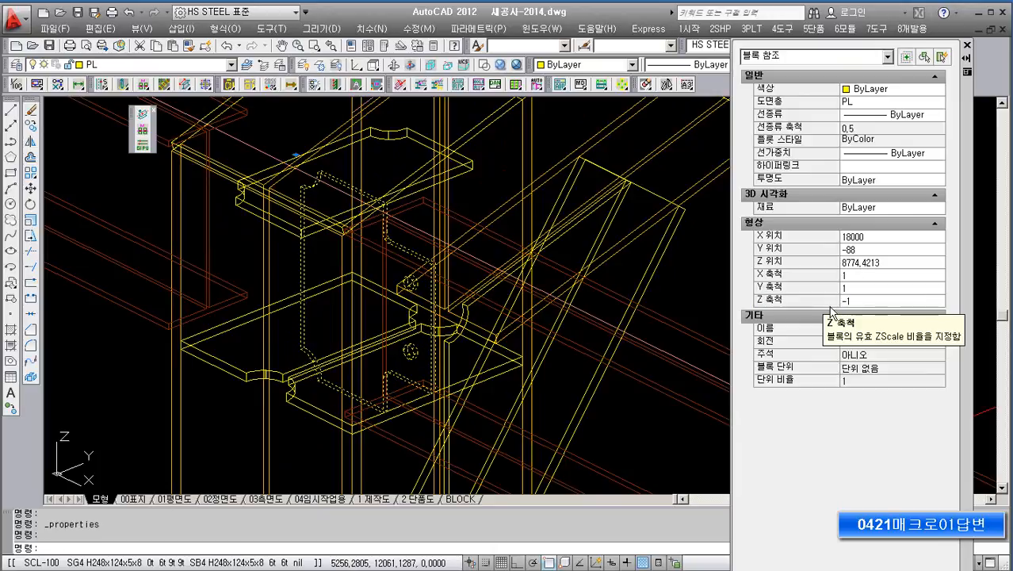
{"action": "left_click", "coordinate": [967, 46]}
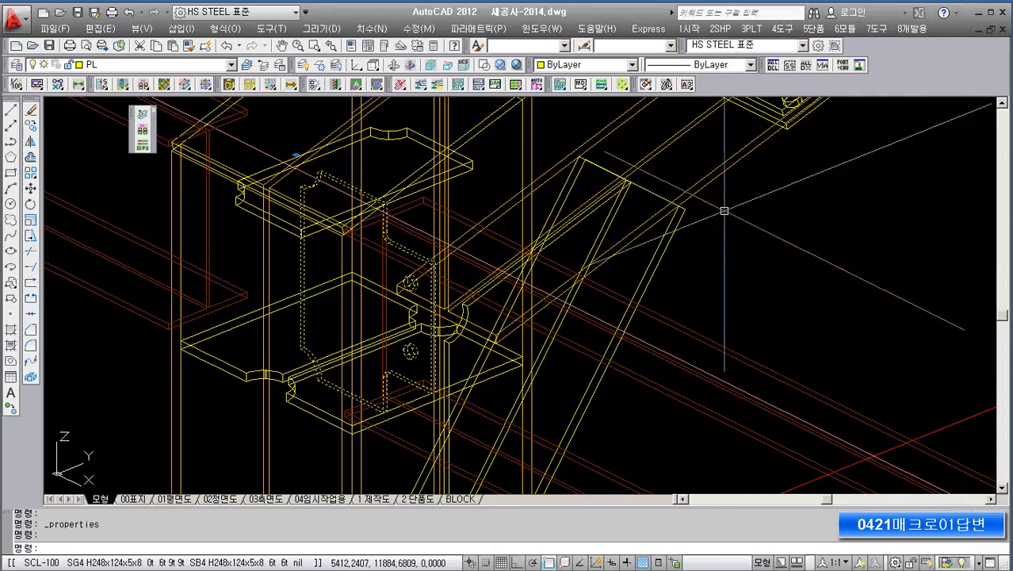
{"action": "key", "text": "Escape"}
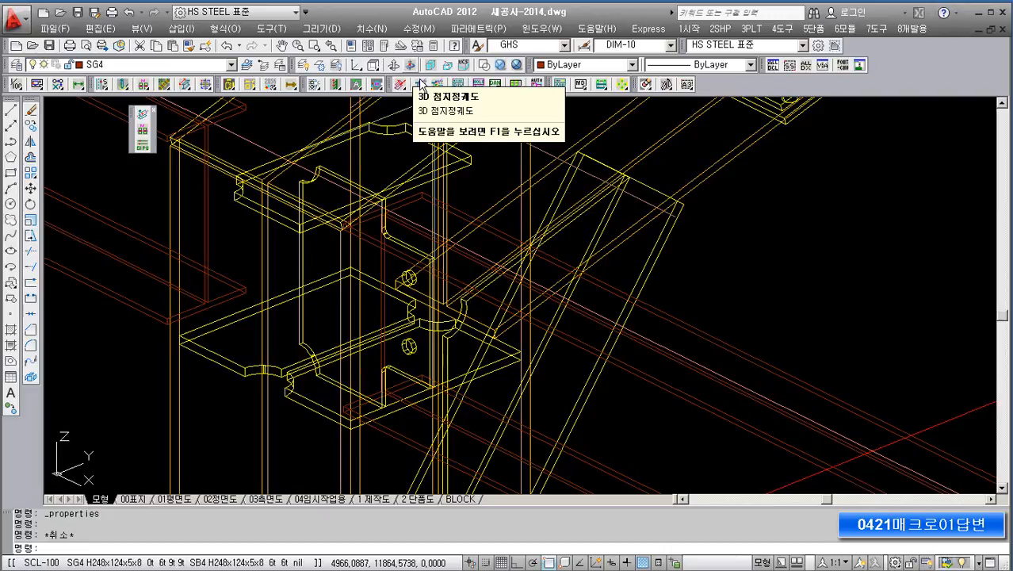
Step: Show the model in the Realistic visual style and orbit around the column joint to view it from the opposite side
{"action": "left_click", "coordinate": [508, 85]}
{"action": "left_click", "coordinate": [400, 84]}
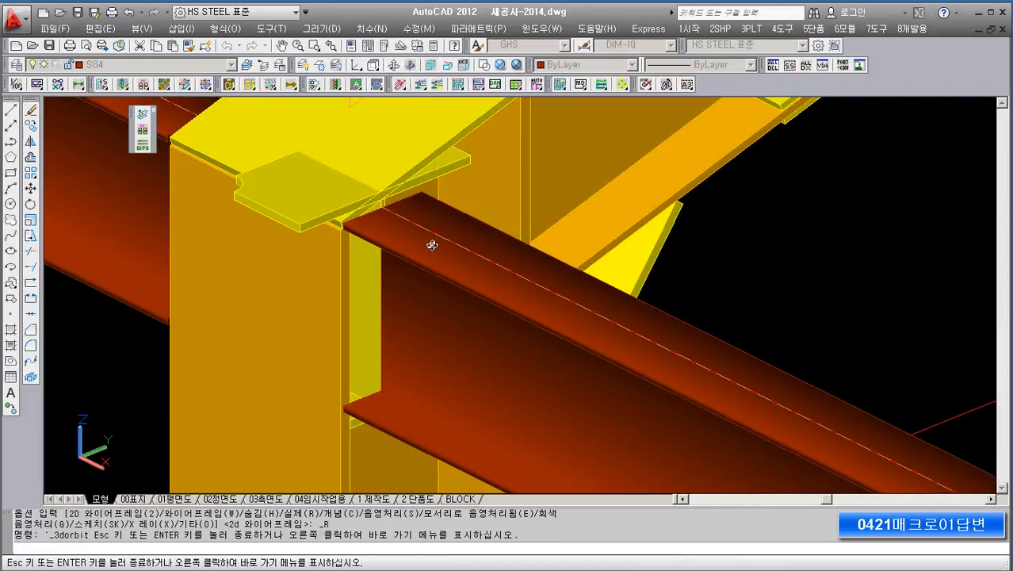
{"action": "left_click_drag", "start_coordinate": [430, 235], "coordinate": [781, 356]}
{"action": "left_click_drag", "start_coordinate": [405, 378], "coordinate": [269, 328]}
{"action": "right_click", "coordinate": [243, 304]}
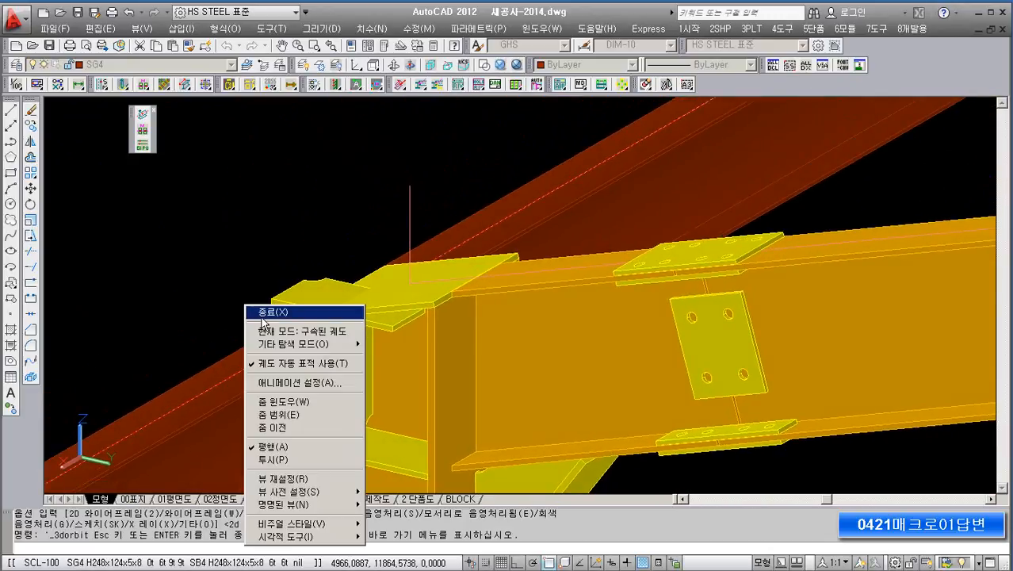
{"action": "left_click", "coordinate": [257, 310]}
Step: Erase the copied upper stiffener at the column's top and inspect the gusset plate at the beam end
{"action": "left_click", "coordinate": [295, 300]}
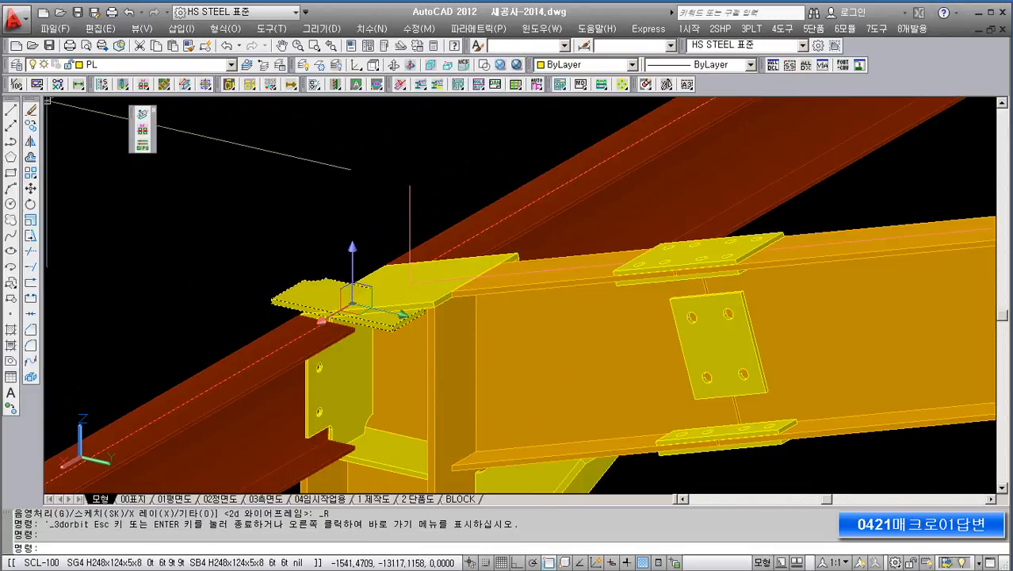
{"action": "left_click", "coordinate": [30, 110]}
{"action": "scroll", "coordinate": [300, 228], "scroll_direction": "up", "scroll_amount": 6}
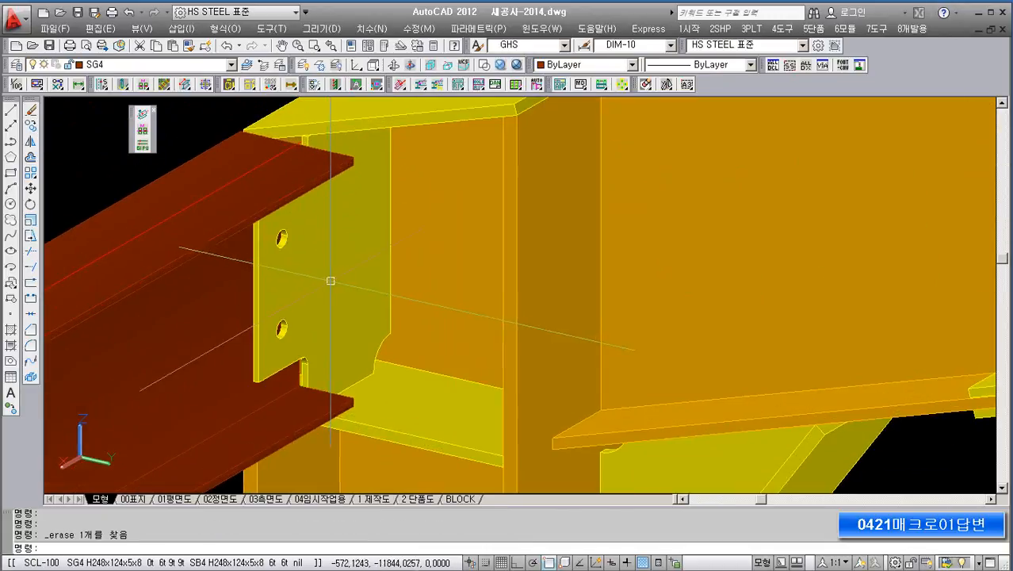